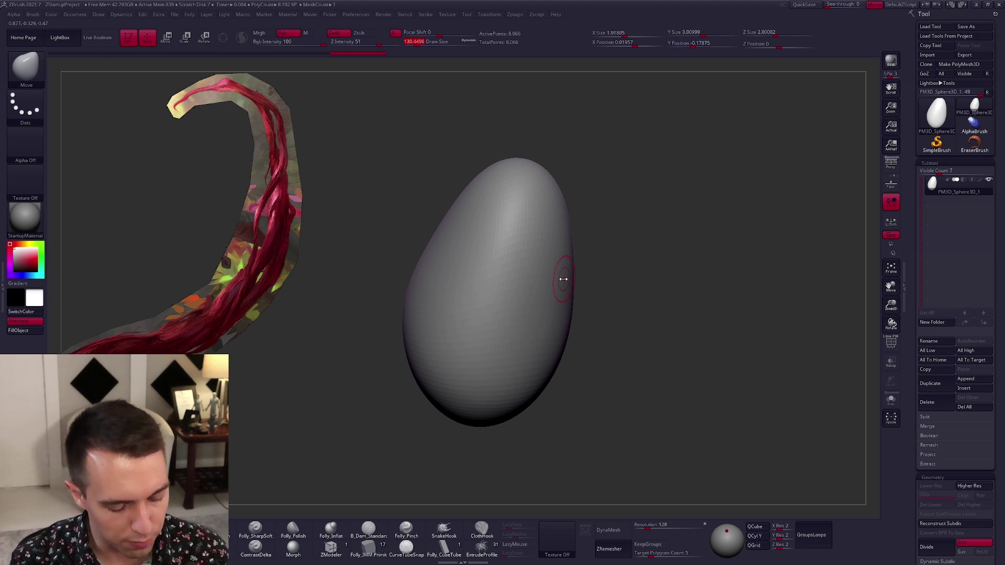
- Choose the CurveTubeSnap brush and try a test tube across the egg-shaped mesh
click(406, 547)
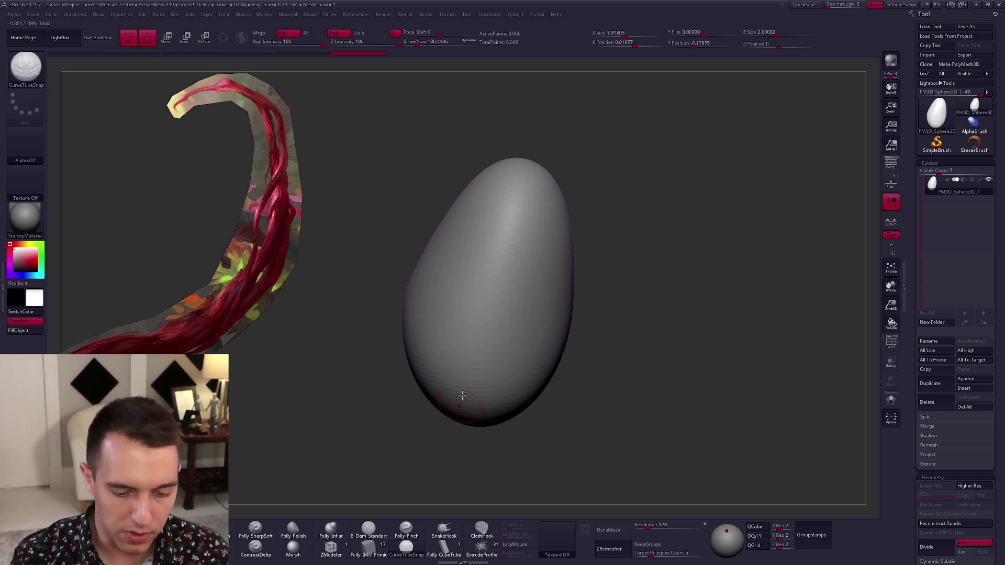
drag(528, 223, 529, 216)
key(ctrl+z)
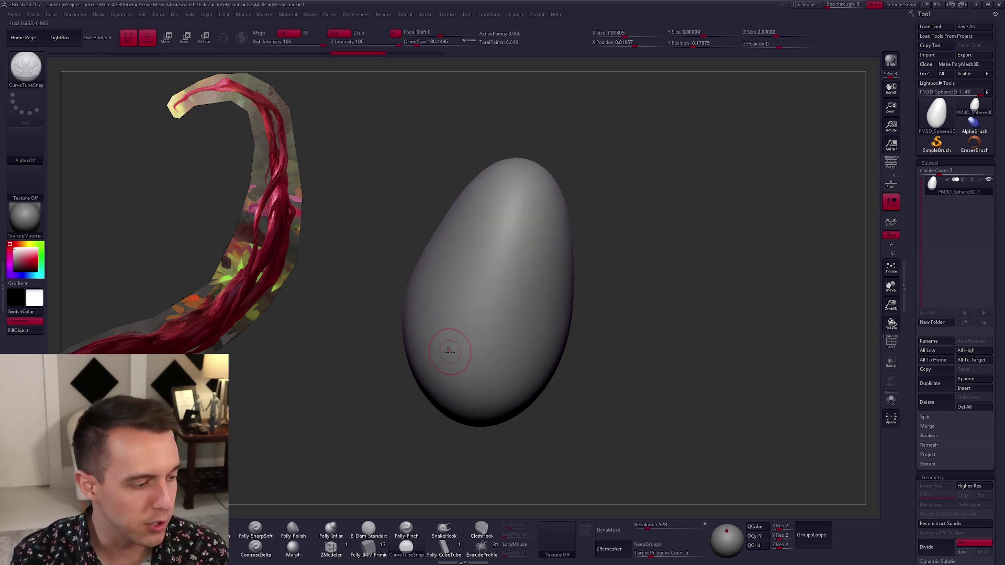
- Reshape the brush's Curve Falloff graph in the stroke's curve modifiers so tubes taper from thick at the start to thin at the end
click(3, 262)
drag(79, 310, 87, 207)
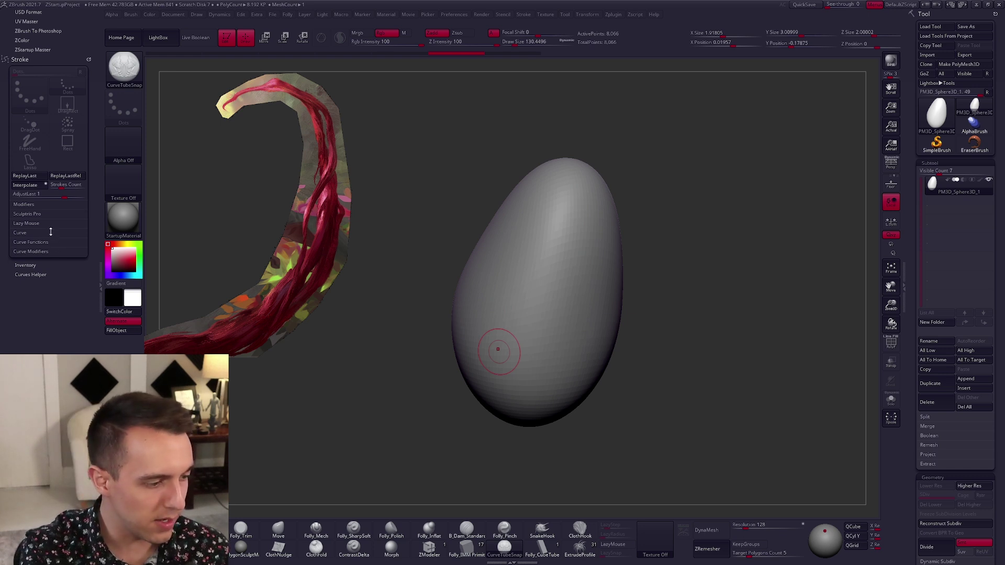
click(50, 252)
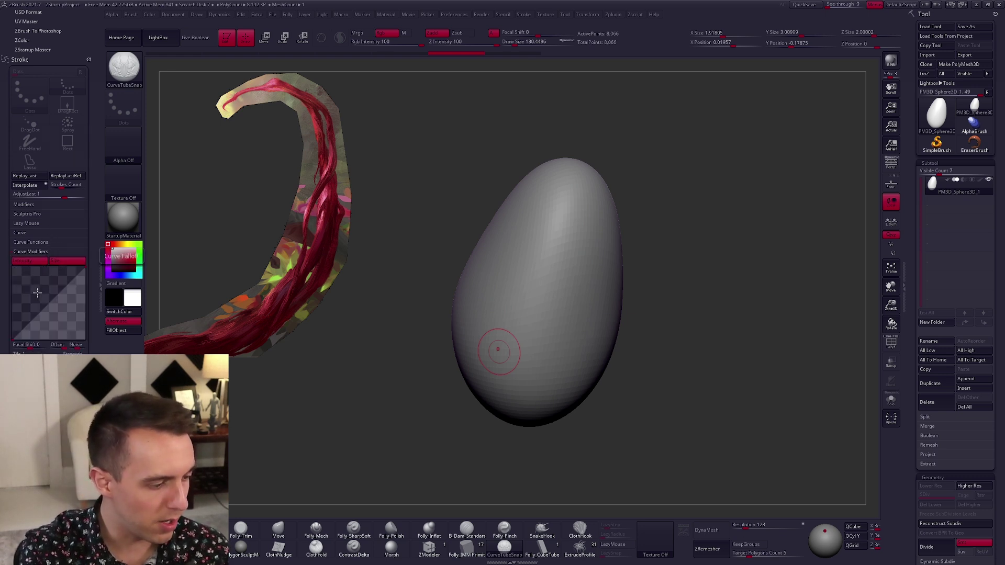
drag(13, 335, 18, 271)
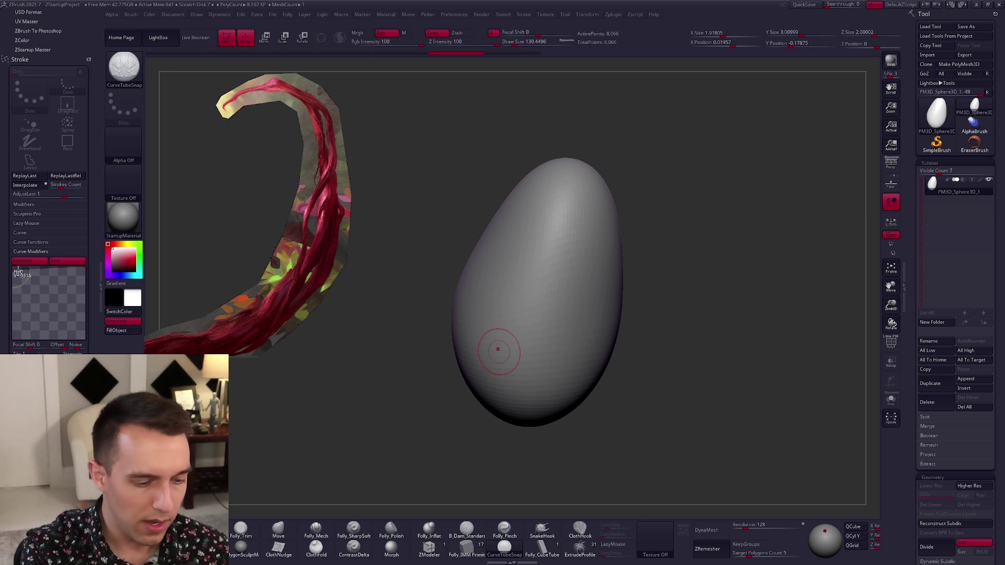
drag(83, 269, 89, 336)
- Draw a tapered tube with a draw size of about 203, running diagonally up the egg mesh and wrapping around behind it
drag(513, 381, 585, 172)
key(ctrl+z)
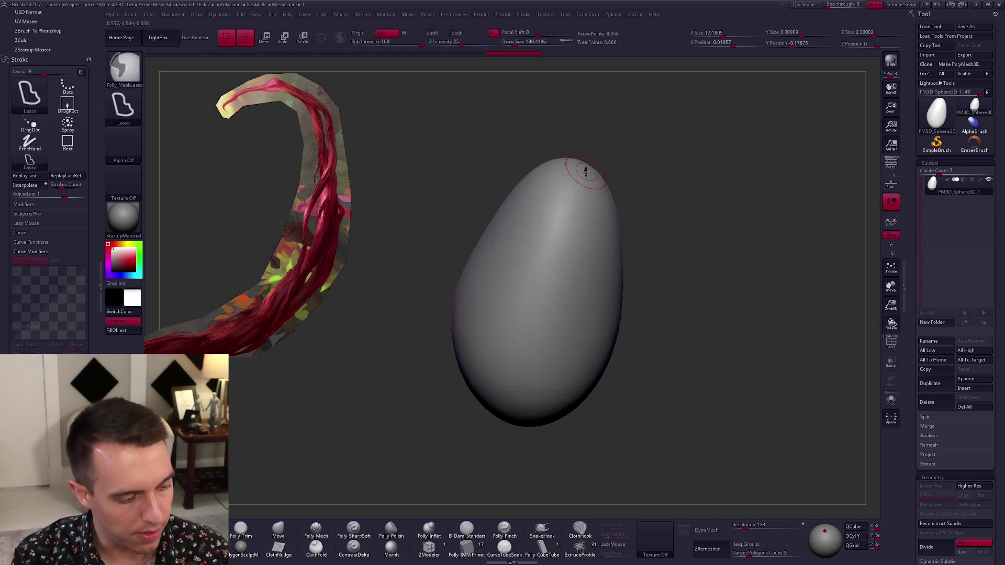
click(101, 277)
key(bracketright)
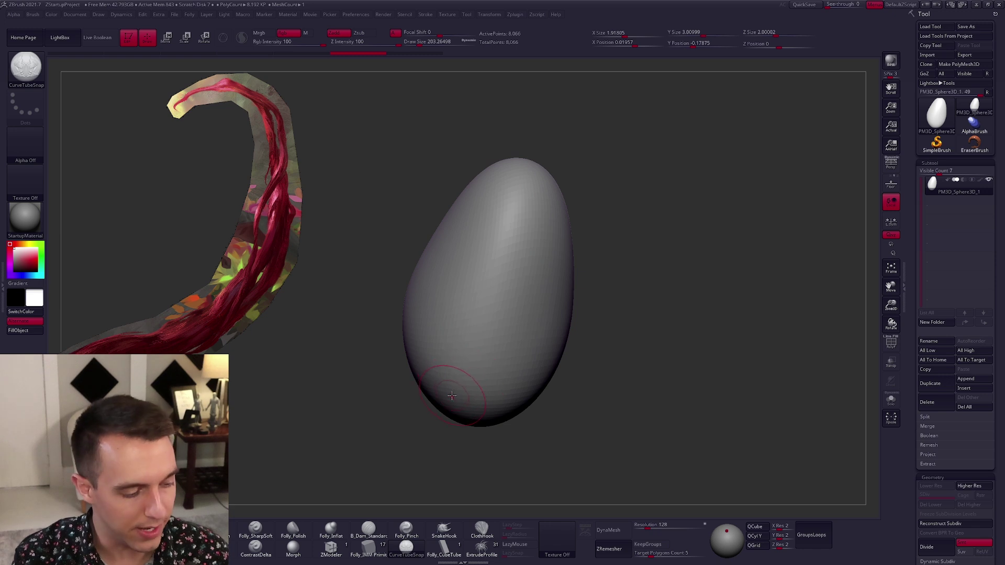
drag(551, 254, 553, 251)
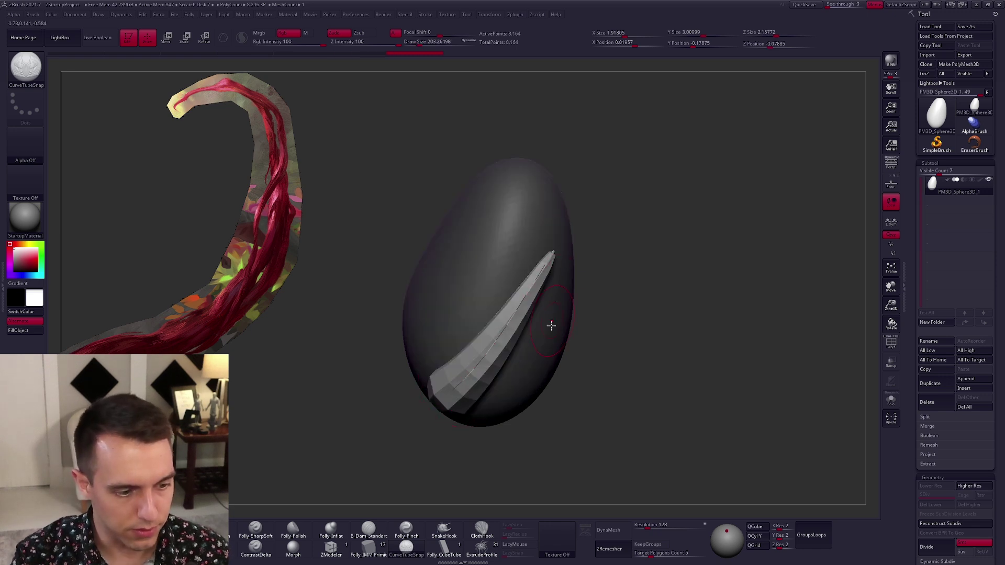
mouse_move(552, 325)
alt+right_down()
mouse_move(509, 359)
mouse_move(511, 294)
alt+right_up()
key(bracketleft)
drag(527, 226, 529, 223)
right_drag(525, 378, 525, 296)
drag(521, 262, 506, 197)
mouse_move(561, 299)
right_down()
mouse_move(582, 298)
mouse_move(602, 338)
mouse_move(578, 351)
right_up()
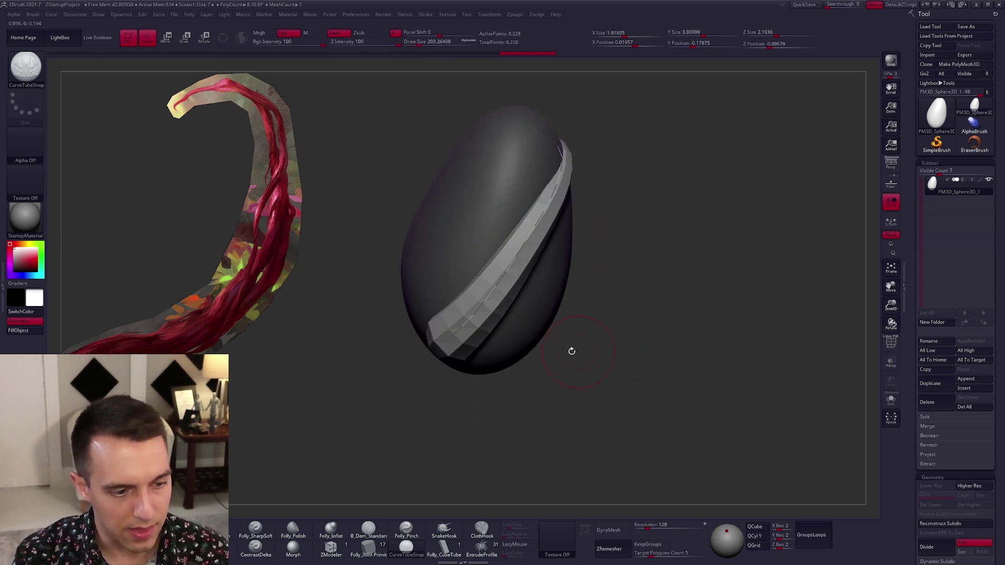
- Isolate the tube by its polygroup and delete the hidden egg mesh
key(shift+f)
ctrl+shift+click(508, 276)
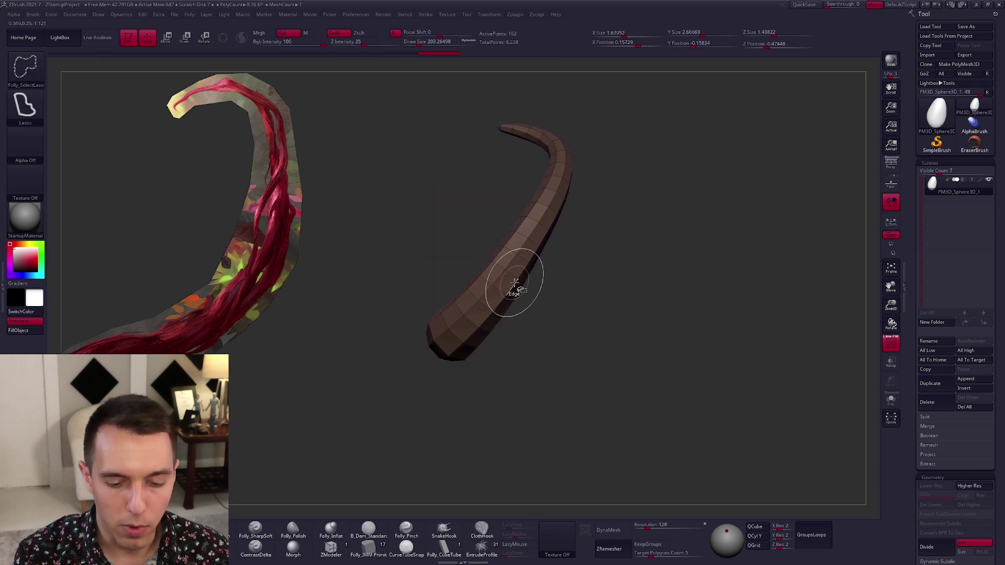
key(space)
click(632, 282)
key(shift+f)
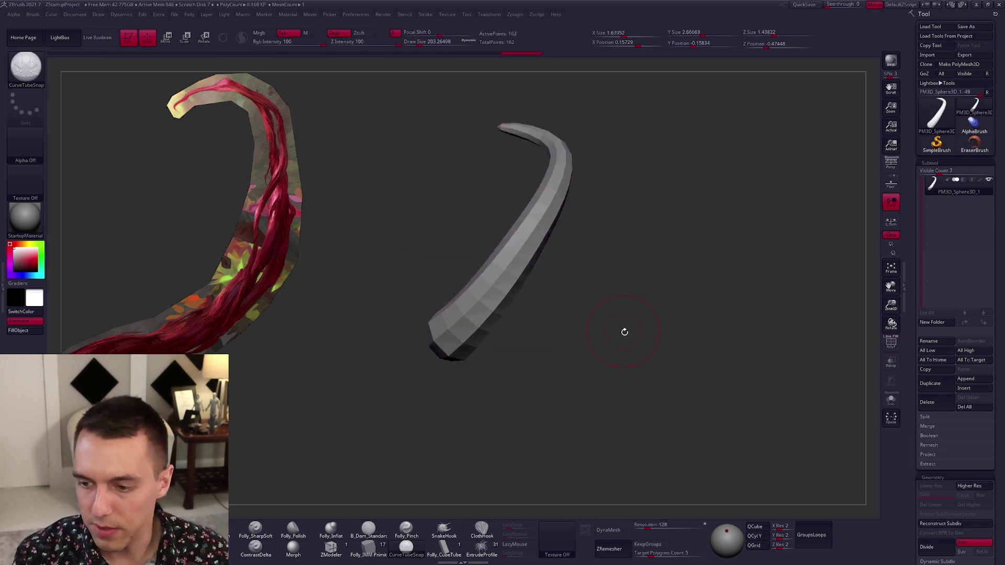
- Pull the tube's thick base outward with the Move brush at a large draw size of about 537, following the reference tentacle
alt+right_drag(622, 330, 592, 257)
key(b)
key(m)
key(v)
key(space)
drag(518, 285, 532, 285)
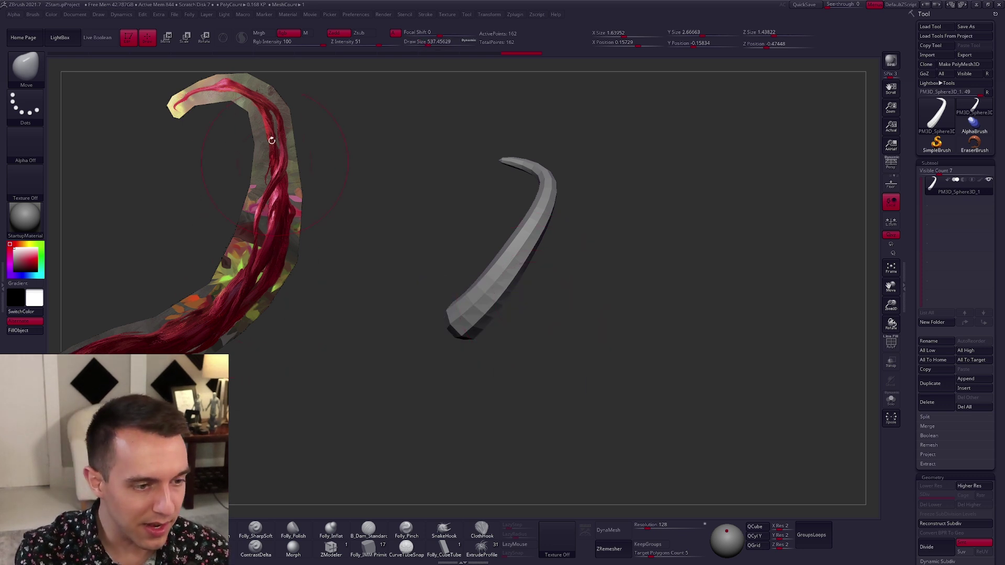
key(space)
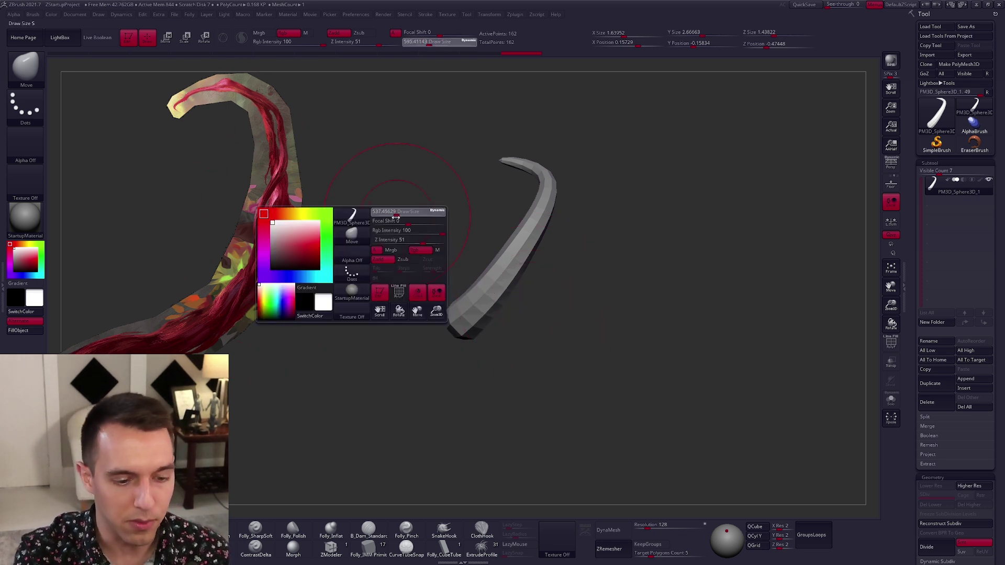
key(ctrl)
mouse_move(261, 101)
mouse_down()
mouse_move(282, 137)
mouse_move(226, 321)
mouse_move(254, 292)
mouse_move(280, 152)
mouse_move(252, 82)
mouse_move(194, 88)
mouse_move(178, 112)
mouse_move(215, 83)
mouse_up()
key(space)
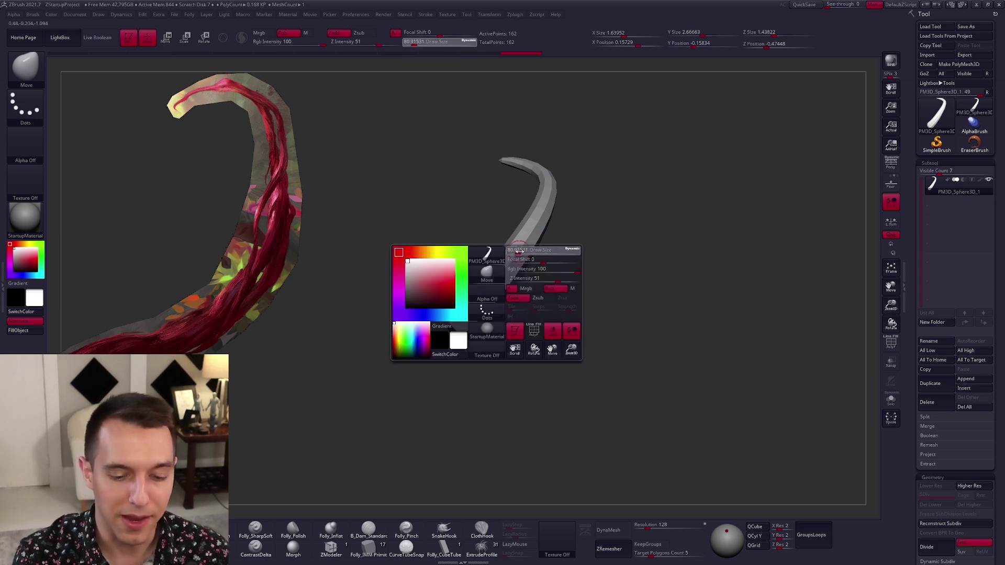
drag(532, 251, 514, 271)
key(space)
mouse_move(449, 332)
mouse_down()
mouse_move(349, 393)
mouse_move(462, 338)
mouse_up()
key(space)
drag(486, 293, 503, 334)
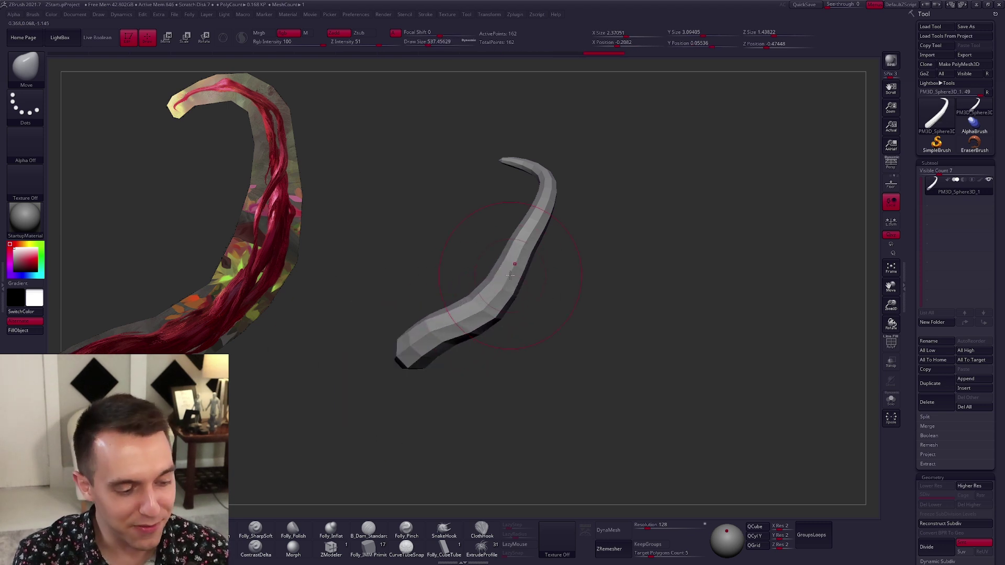
- Bow the tube's middle and upper sections outward into a smooth hook-shaped curve
mouse_move(536, 222)
mouse_down()
mouse_move(543, 234)
mouse_move(524, 295)
mouse_up()
key(space)
key(space)
drag(545, 180, 548, 180)
- Subdivide the tube to level 3 and pull its thin tip outward and down, leaving the mesh unmasked
key(ctrl+d)
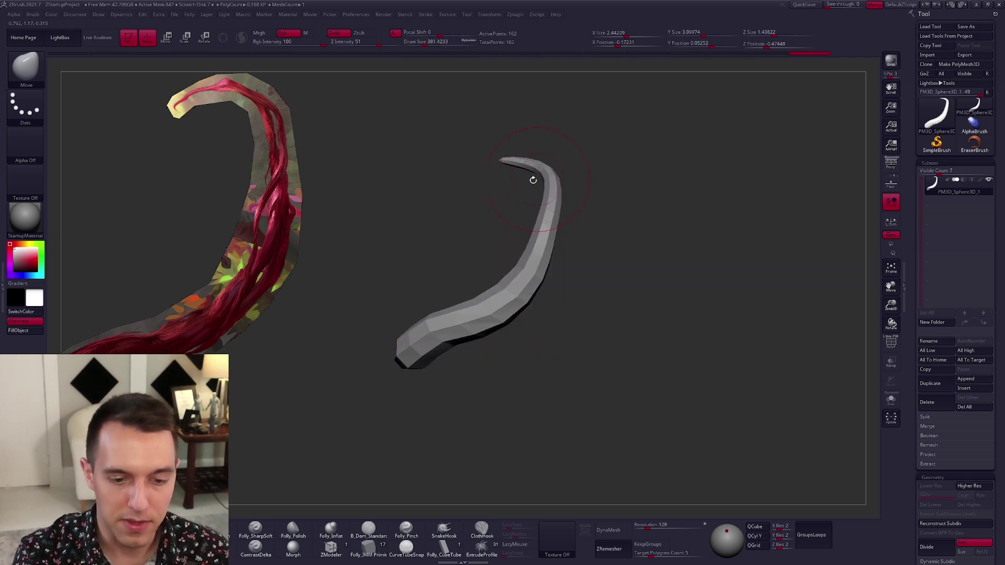
mouse_move(515, 185)
ctrl+mouse_down()
mouse_move(483, 141)
mouse_move(479, 176)
mouse_move(579, 143)
mouse_move(559, 123)
ctrl+mouse_up()
ctrl+click(479, 183)
key(r)
key(q)
drag(508, 176, 456, 180)
key(s)
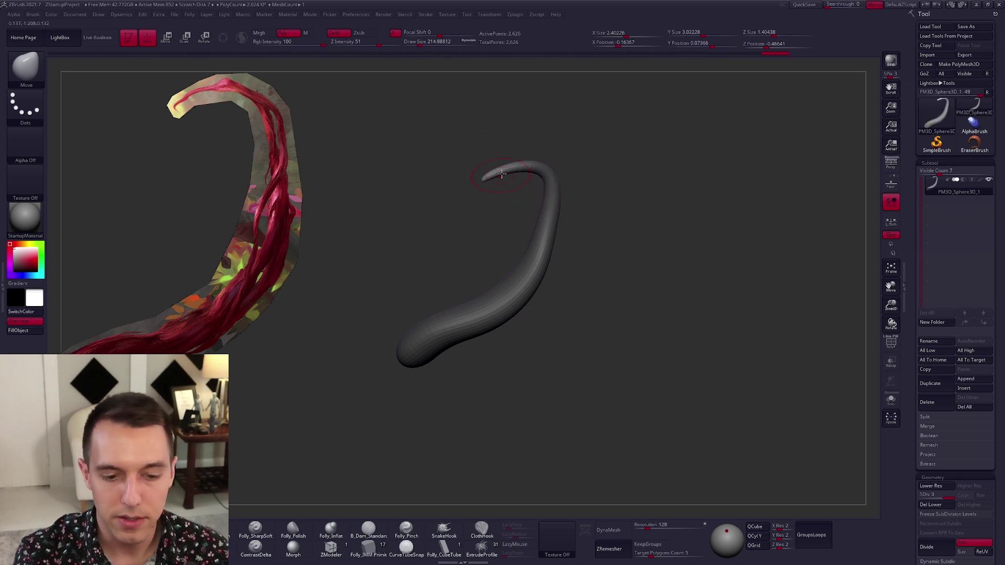
ctrl+click(491, 218)
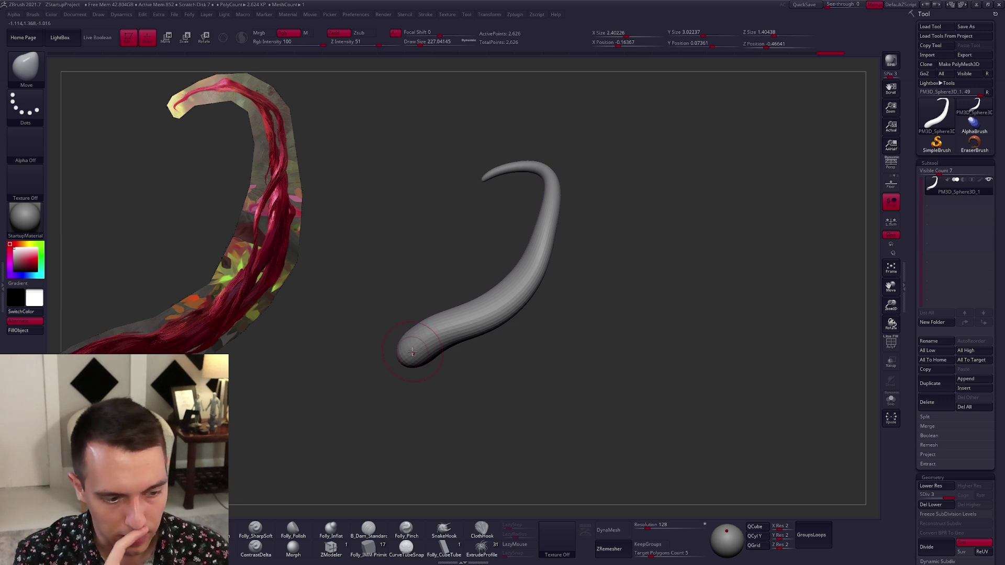
- Duplicate the tube subtool, reselect the original and turn on transparency for the other subtool
click(931, 383)
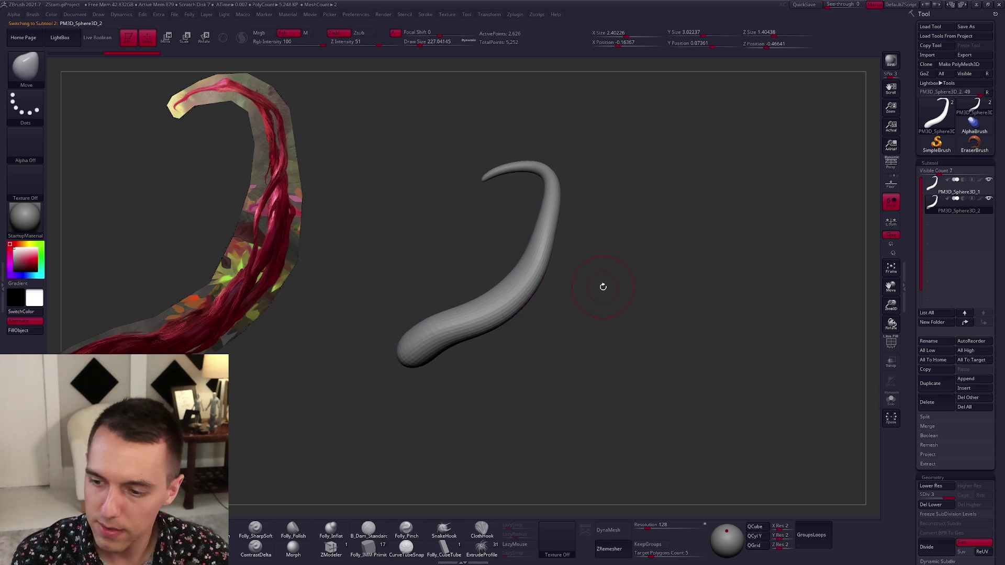
click(942, 193)
key(space)
drag(506, 313, 525, 299)
click(989, 200)
click(891, 400)
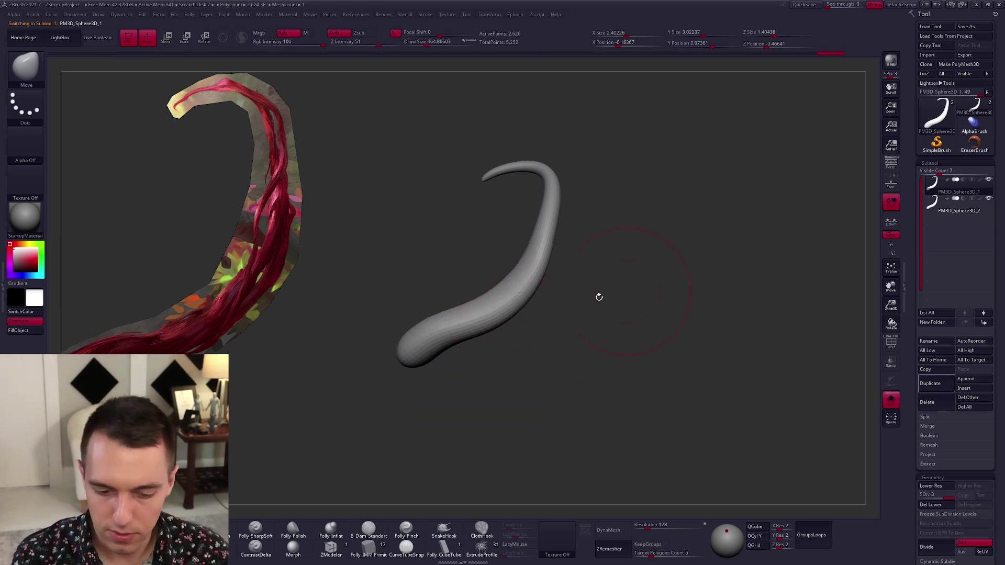
click(891, 362)
- Bend the first strand's middle inward, away from the duplicate, and smooth and thin the bend
key(space)
mouse_move(508, 306)
mouse_down()
mouse_move(518, 310)
mouse_move(496, 298)
mouse_up()
key(shift+s)
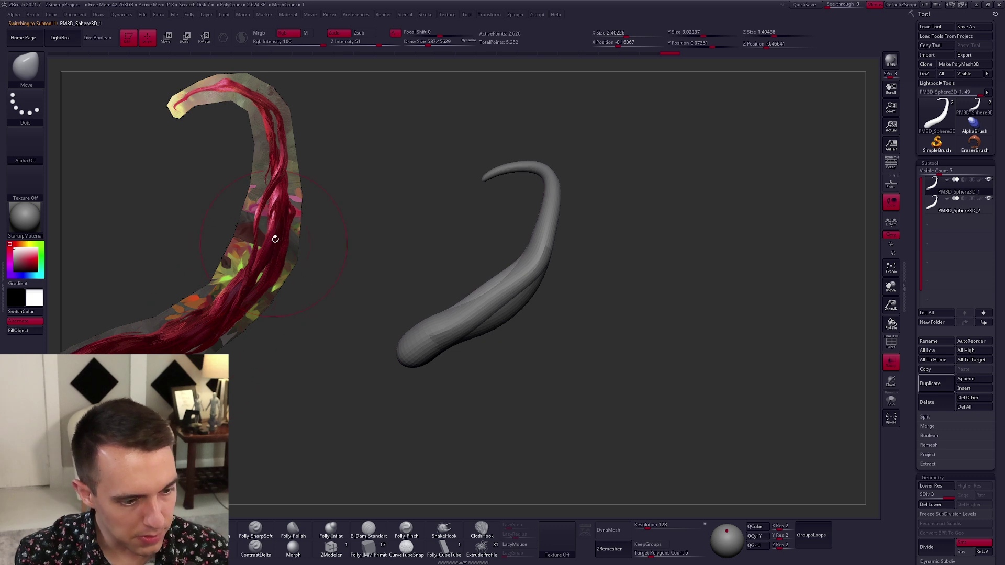
mouse_move(499, 293)
shift+mouse_down()
mouse_move(493, 300)
mouse_move(493, 286)
shift+mouse_up()
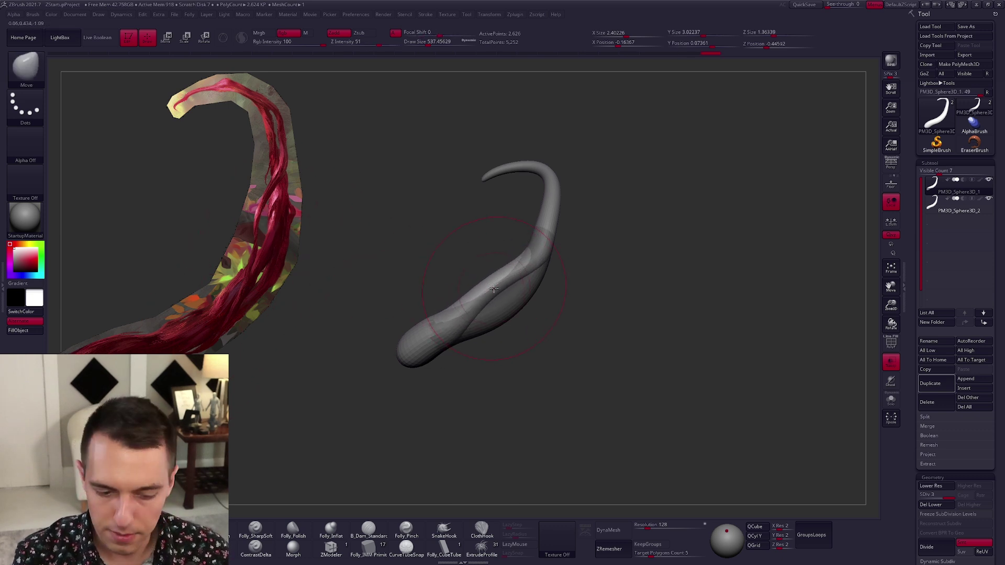
right_drag(501, 291, 576, 294)
mouse_move(495, 267)
mouse_down()
mouse_move(522, 273)
mouse_move(500, 244)
mouse_move(517, 254)
mouse_up()
key(space)
drag(500, 319, 515, 322)
right_drag(524, 309, 454, 297)
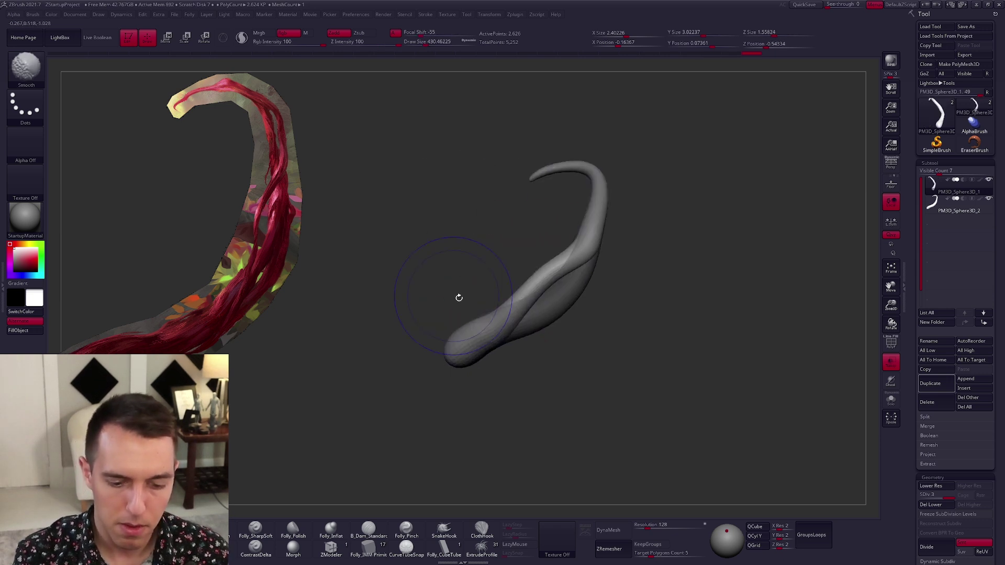
- Select the second strand, push its middle outward with the Move brush to open a gap between the strands, and turn off transparency
click(958, 205)
alt+right_drag(564, 295, 524, 286)
key(space)
drag(518, 292, 520, 293)
shift+drag(518, 291, 520, 294)
key(b)
key(m)
key(v)
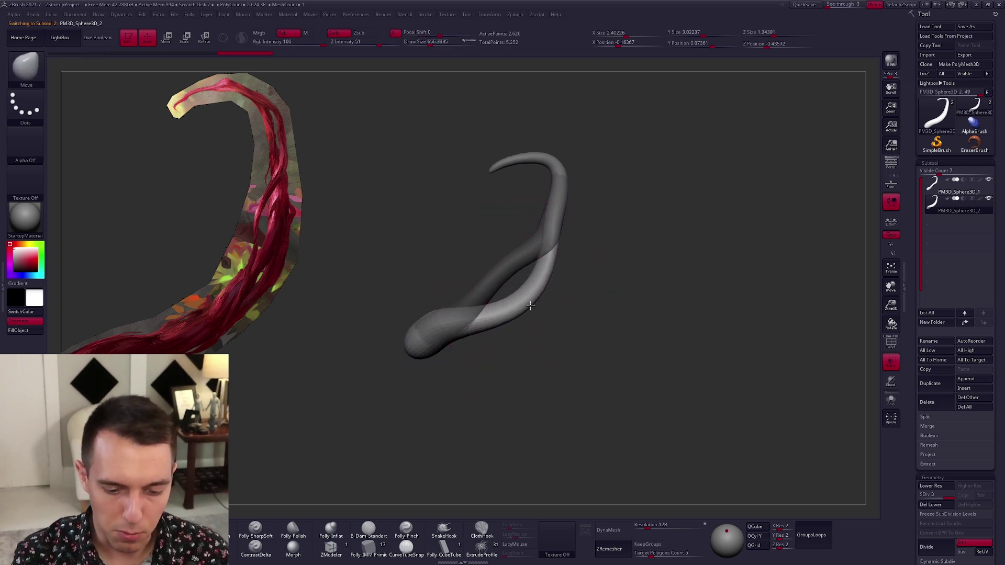
key(space)
drag(548, 272, 546, 272)
click(891, 362)
alt+right_drag(551, 324, 497, 312)
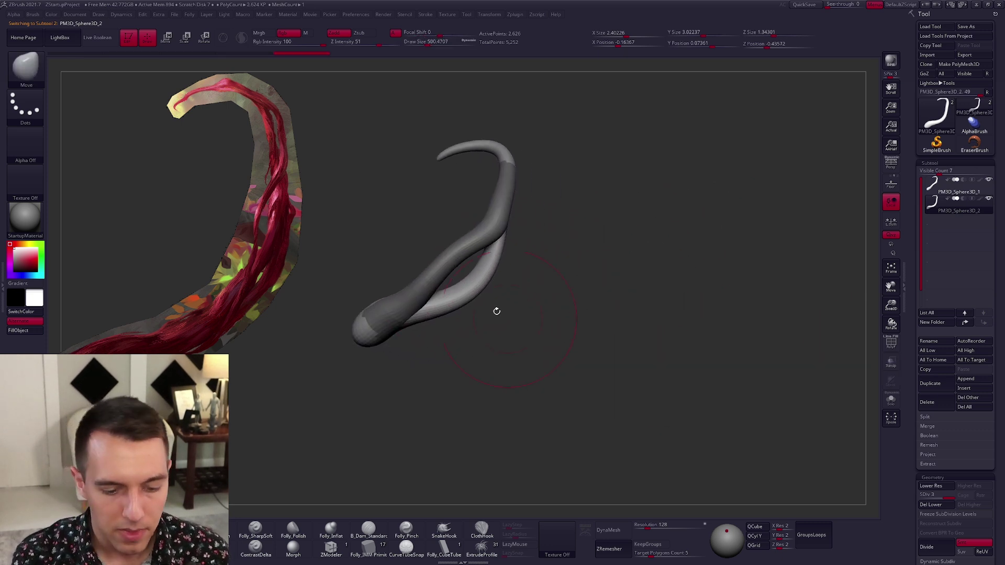
- Fine-tune the second strand's bend near where it meets the first strand
key(space)
right_drag(366, 315, 446, 303)
shift+right_drag(474, 238, 517, 240)
key(space)
drag(527, 248, 524, 249)
alt+right_drag(540, 273, 596, 303)
- Select the first strand and nudge its upper section so it twists over the second strand
alt+click(523, 218)
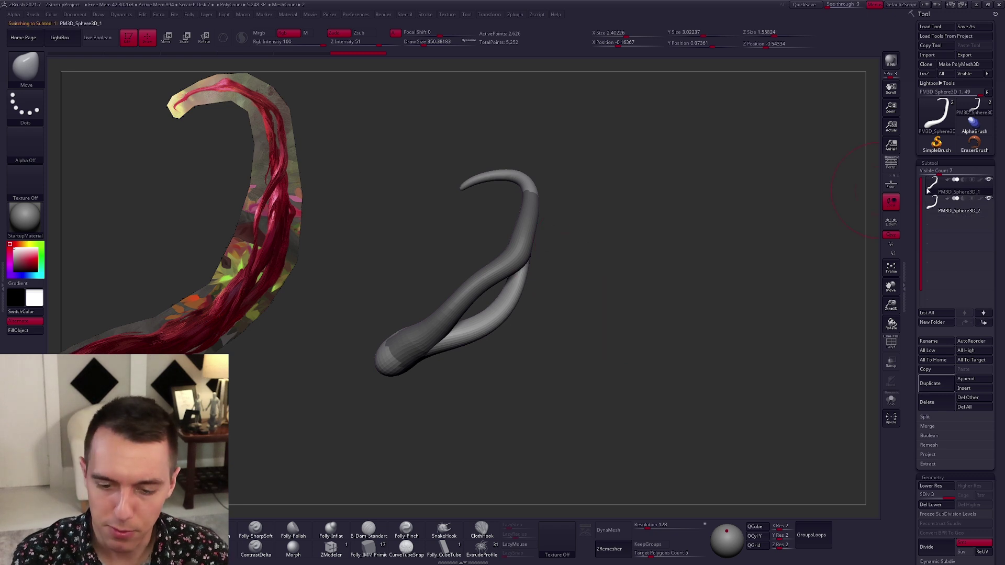
drag(521, 226, 524, 225)
alt+right_drag(541, 243, 569, 241)
key(space)
drag(568, 240, 566, 240)
alt+right_drag(583, 253, 591, 255)
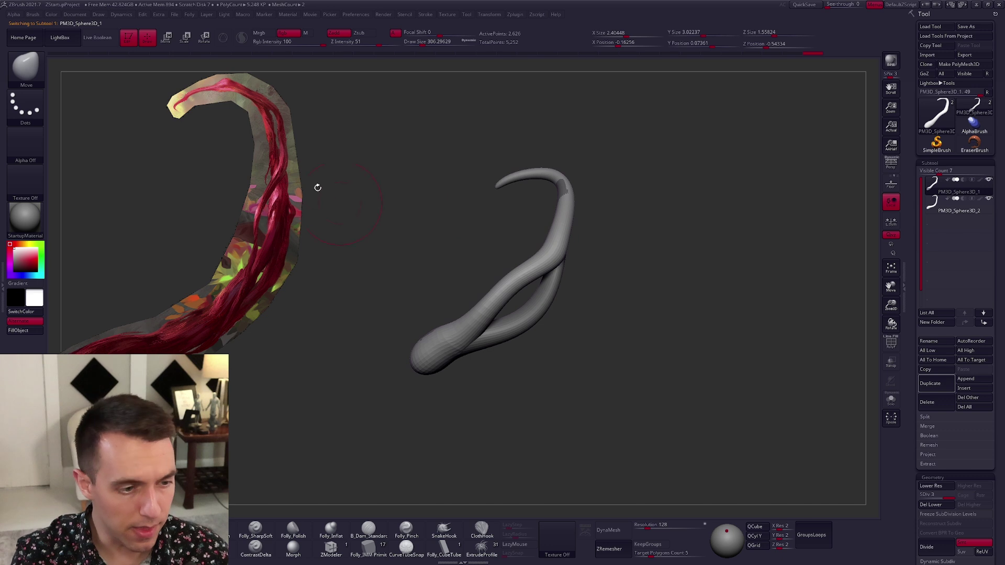
key(space)
drag(607, 217, 604, 218)
alt+right_drag(608, 239, 598, 223)
- Duplicate the second strand and draw a thin CurveTubeSnap tube at draw size 81 along the strands from base to tip
click(936, 207)
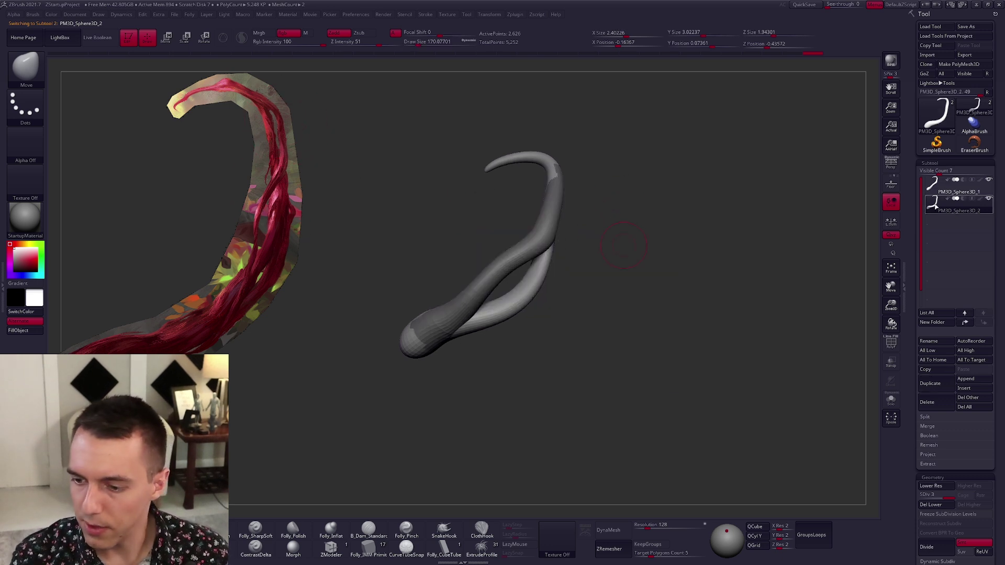
click(939, 384)
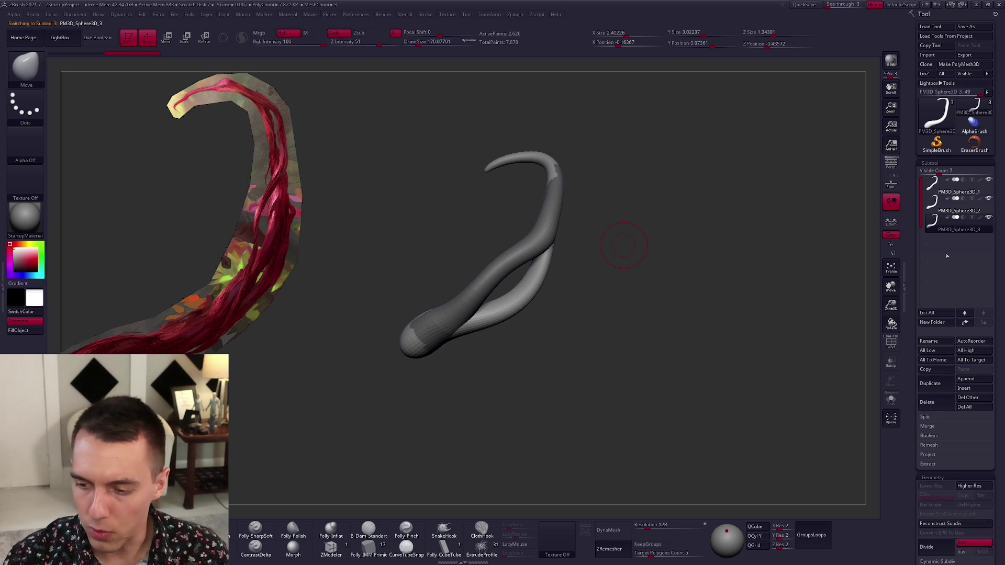
click(414, 547)
key(space)
mouse_move(535, 335)
mouse_down()
mouse_move(512, 380)
mouse_move(423, 377)
mouse_move(451, 366)
mouse_up()
key(space)
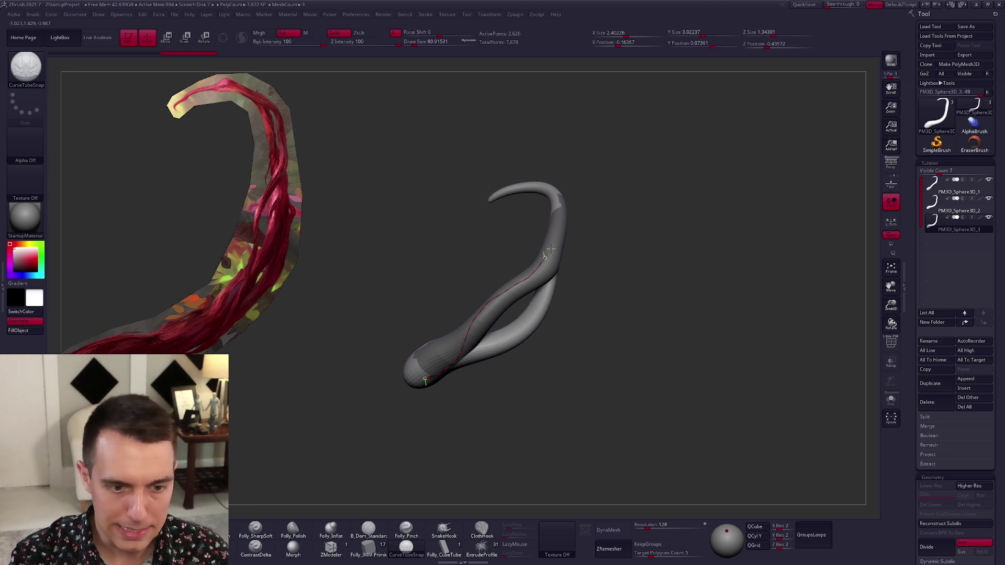
drag(522, 183, 524, 183)
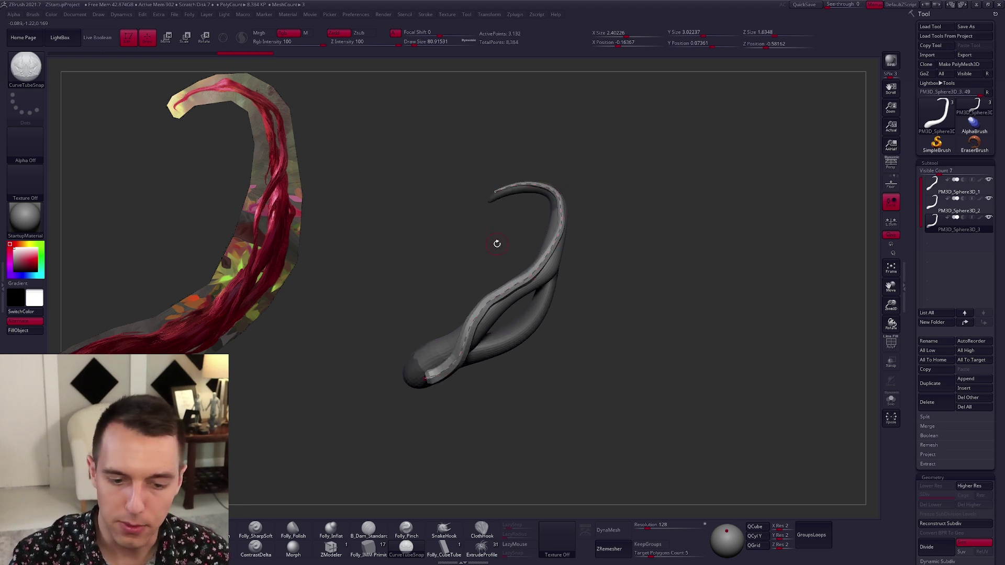
- Isolate the thin tube's polygroup in the third subtool and delete the duplicated strand mesh
key(shift+f)
key(space)
drag(531, 344, 539, 344)
ctrl+shift+click(531, 281)
ctrl+shift+click(527, 275)
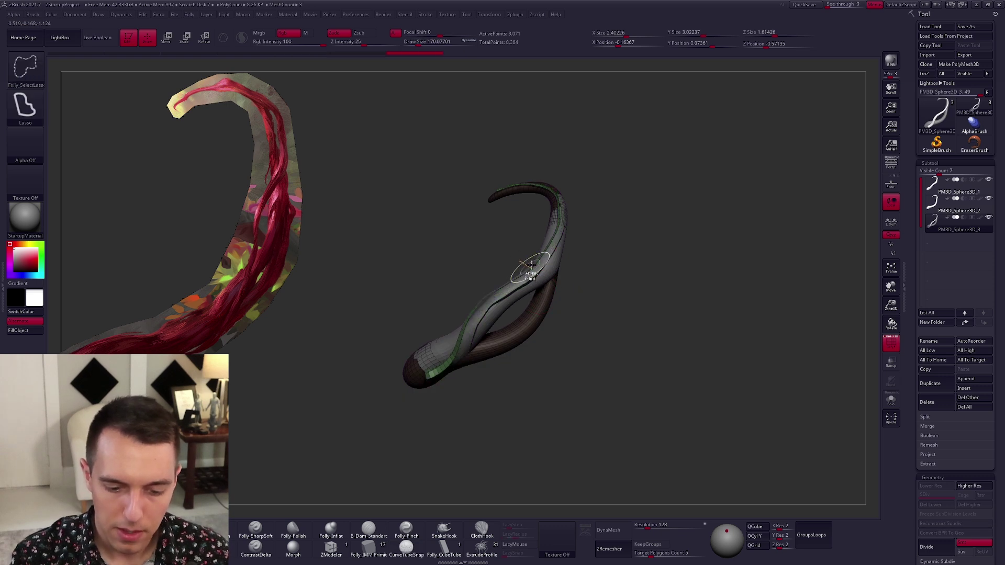
right_drag(532, 272, 547, 268)
ctrl+shift+click(534, 268)
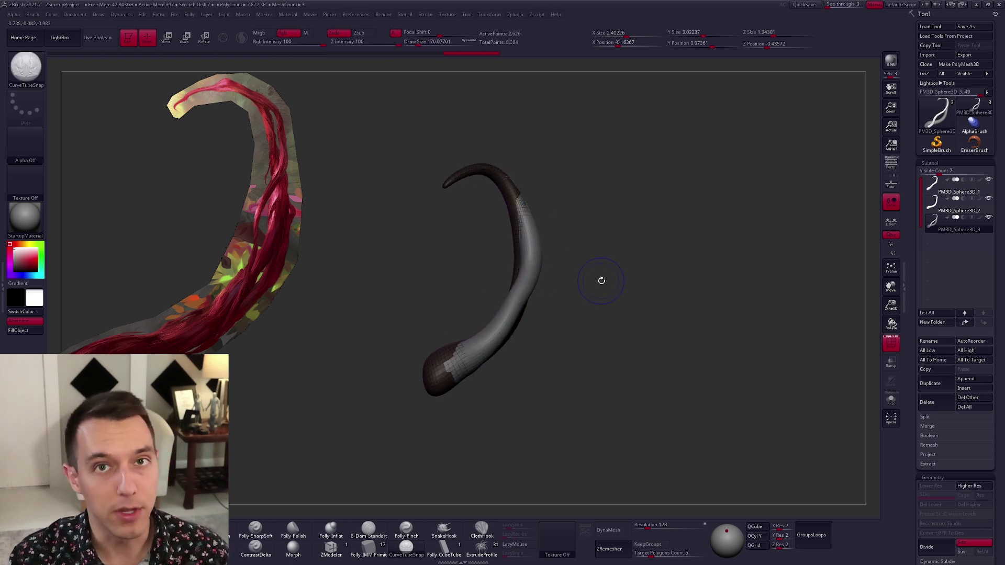
ctrl+shift+drag(601, 281, 619, 272)
key(3)
click(668, 277)
- Pull the thin tube's upper section outward with the Move brush so it bows away from the thick strands
drag(693, 241, 619, 294)
key(space)
key(space)
drag(483, 304, 492, 304)
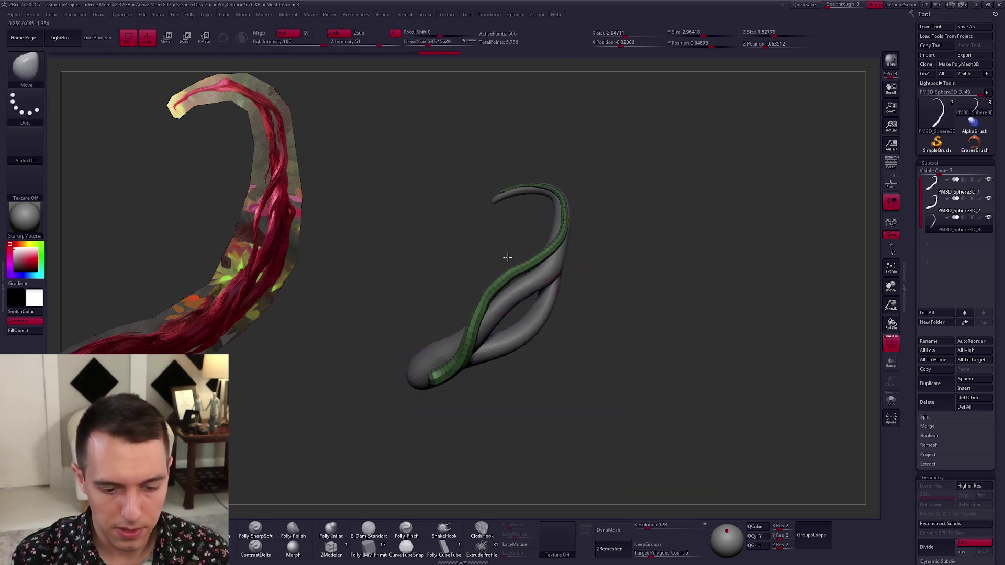
mouse_move(563, 232)
mouse_down()
mouse_move(591, 240)
mouse_move(581, 188)
mouse_move(529, 197)
mouse_up()
key(space)
key(space)
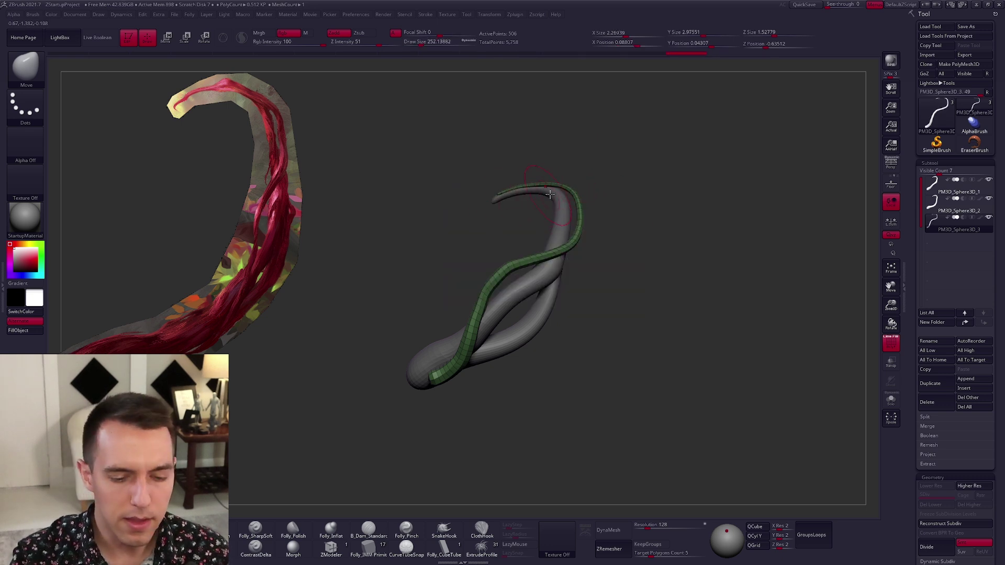
- Reshape the thin tube's middle section where it crosses over the thick strands, working from several angles
key(space)
mouse_move(572, 228)
mouse_down()
mouse_move(579, 274)
mouse_move(503, 275)
mouse_up()
key(space)
click(613, 241)
mouse_move(613, 241)
alt+mouse_down()
mouse_move(515, 225)
mouse_move(505, 244)
alt+mouse_up()
drag(469, 287, 461, 318)
mouse_move(408, 343)
mouse_down()
mouse_move(525, 353)
mouse_move(550, 328)
mouse_move(539, 383)
mouse_move(564, 332)
mouse_up()
key(space)
mouse_move(507, 292)
mouse_down()
mouse_move(514, 302)
mouse_move(487, 335)
mouse_move(501, 267)
mouse_up()
- Shift the thin tube's lower end so it wraps beneath the strands' bulbous base
key(space)
key(space)
mouse_move(496, 340)
mouse_down()
mouse_move(490, 360)
mouse_move(499, 350)
mouse_up()
mouse_move(511, 304)
mouse_down()
mouse_move(509, 366)
mouse_move(534, 348)
mouse_up()
key(space)
key(space)
mouse_move(546, 296)
mouse_down()
mouse_move(548, 258)
mouse_move(504, 276)
mouse_up()
- Select the thin tube again and bow its middle section outward, away from the thick strands
alt+click(549, 268)
alt+right_drag(516, 299, 466, 318)
alt+click(481, 261)
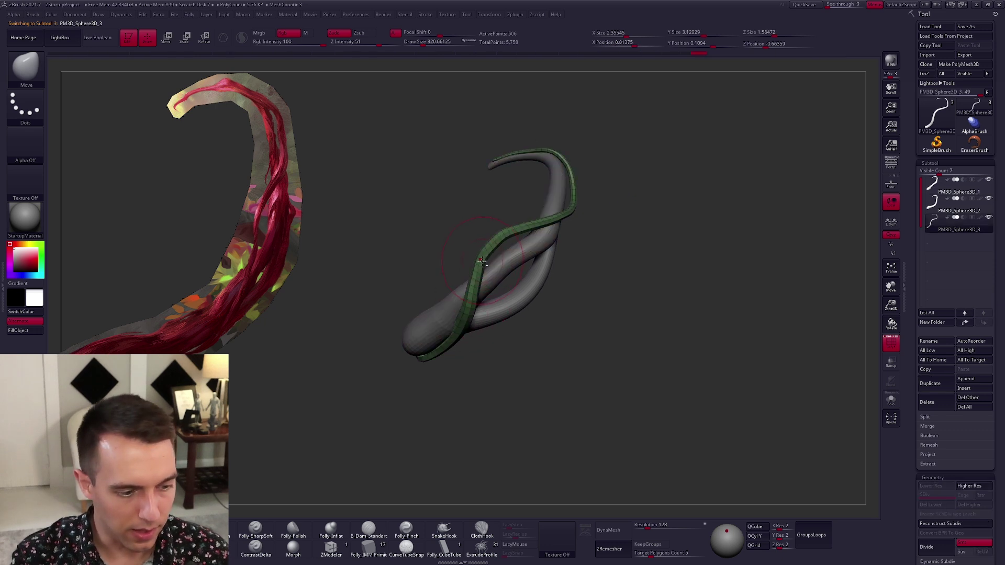
right_drag(482, 261, 519, 274)
key(space)
drag(491, 261, 463, 251)
key(space)
mouse_move(475, 290)
mouse_down()
mouse_move(485, 278)
mouse_move(468, 260)
mouse_up()
mouse_move(483, 257)
right_down()
mouse_move(466, 249)
mouse_move(470, 264)
right_up()
key(space)
drag(491, 248, 489, 250)
ctrl+right_drag(571, 295, 596, 331)
key(space)
click(589, 332)
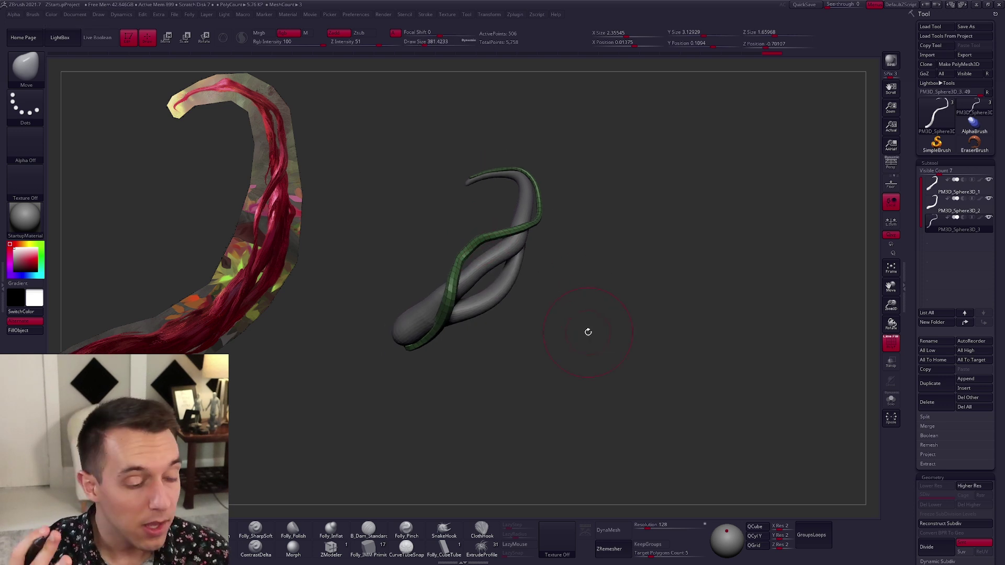
- Select the first strand's subtool and delete its lower subdivision levels
click(935, 193)
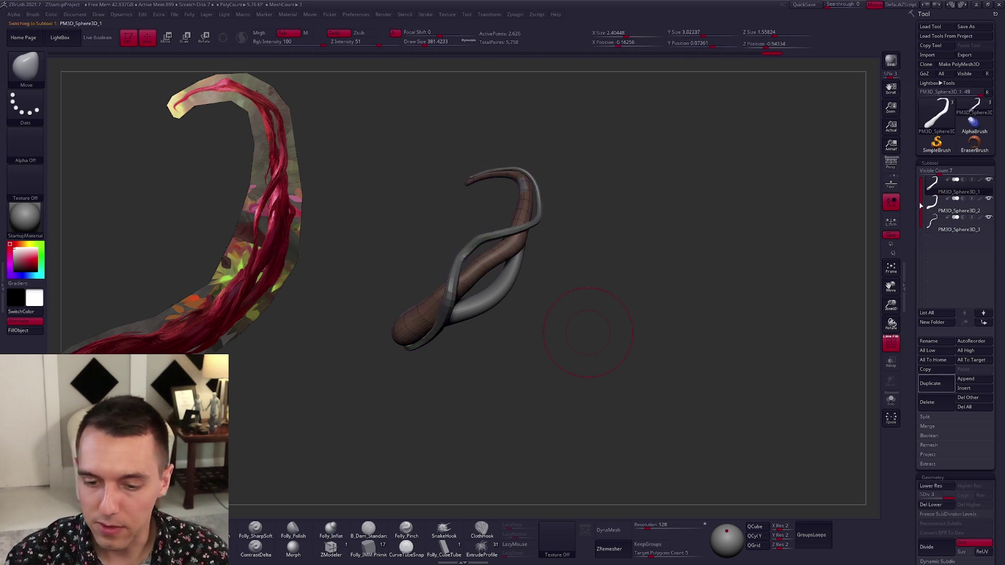
key(shift)
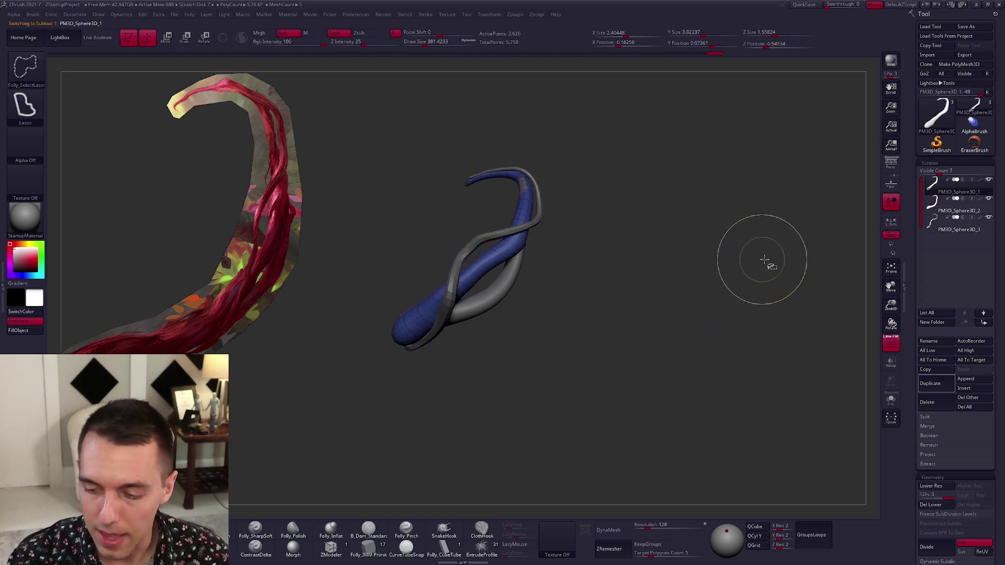
click(927, 427)
click(929, 427)
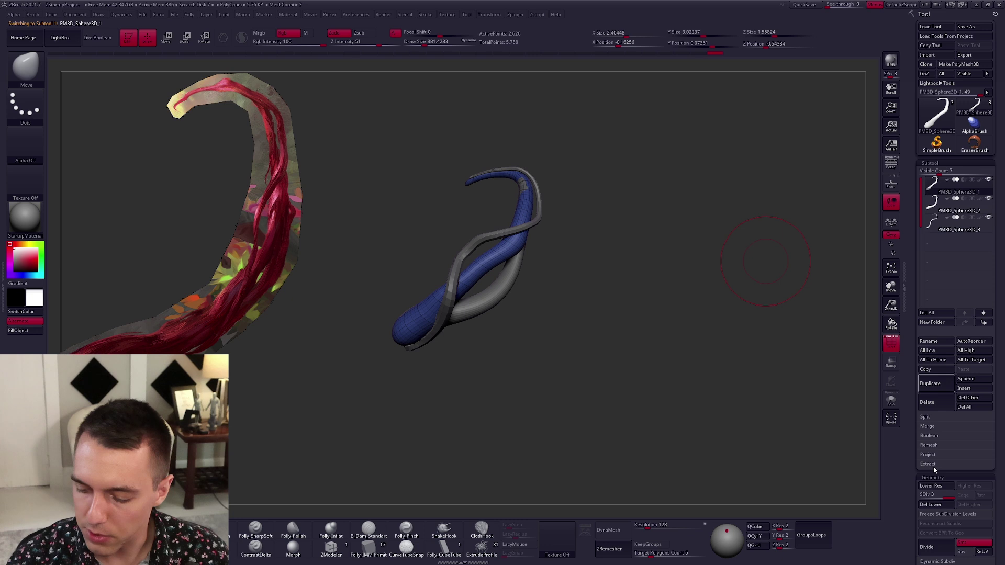
click(927, 504)
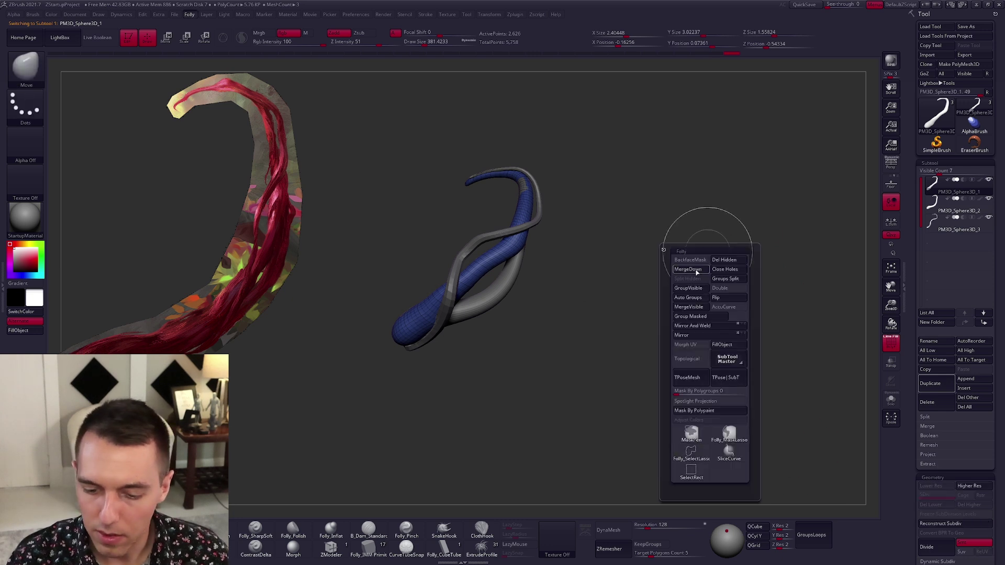
- Merge the three strand subtools down into a single subtool, accepting that the operation cannot be undone
click(668, 288)
key(space)
click(668, 289)
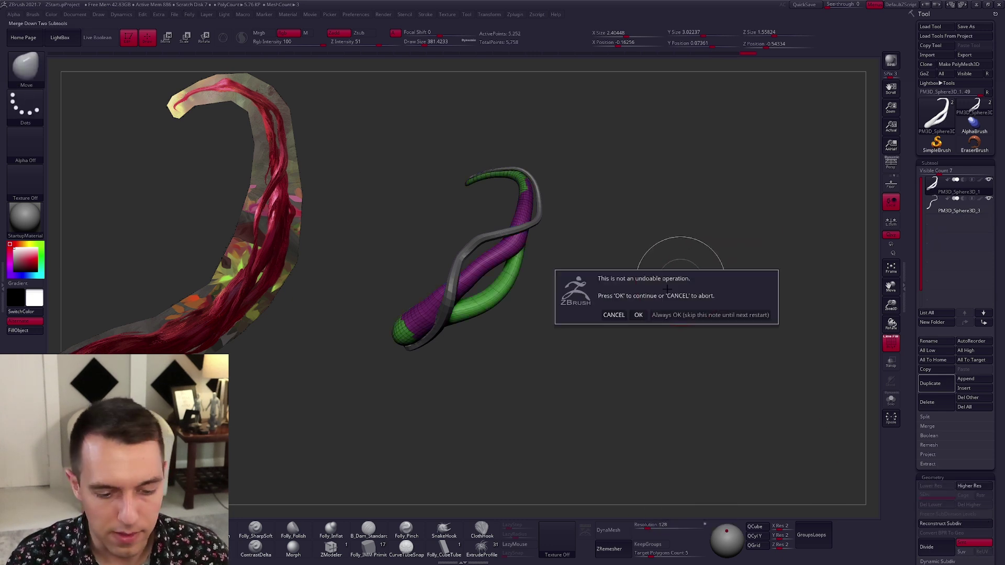
click(638, 314)
drag(611, 337, 618, 350)
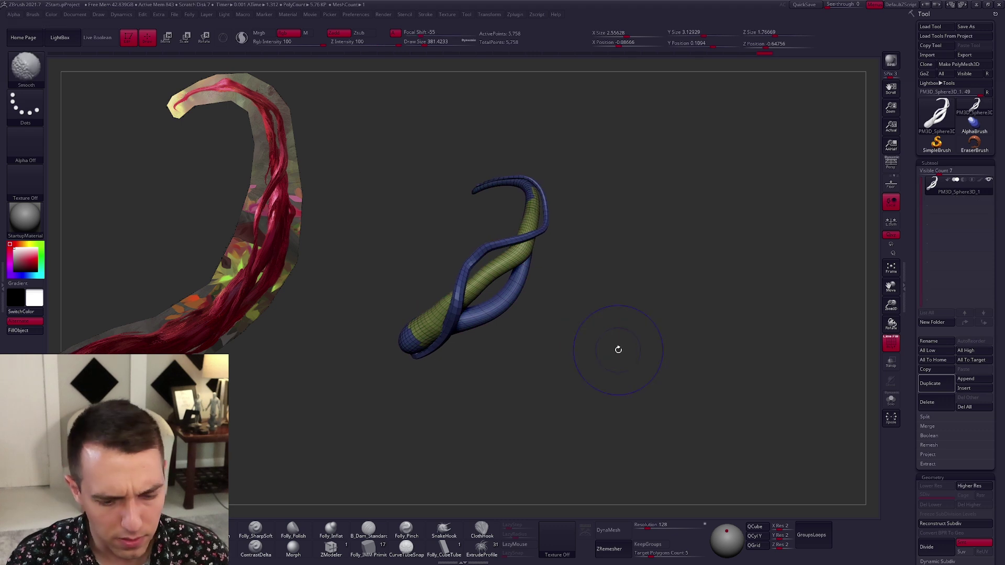
- Stretch the merged tentacle's base and overall curve with a large Move brush
key(space)
drag(533, 278, 542, 277)
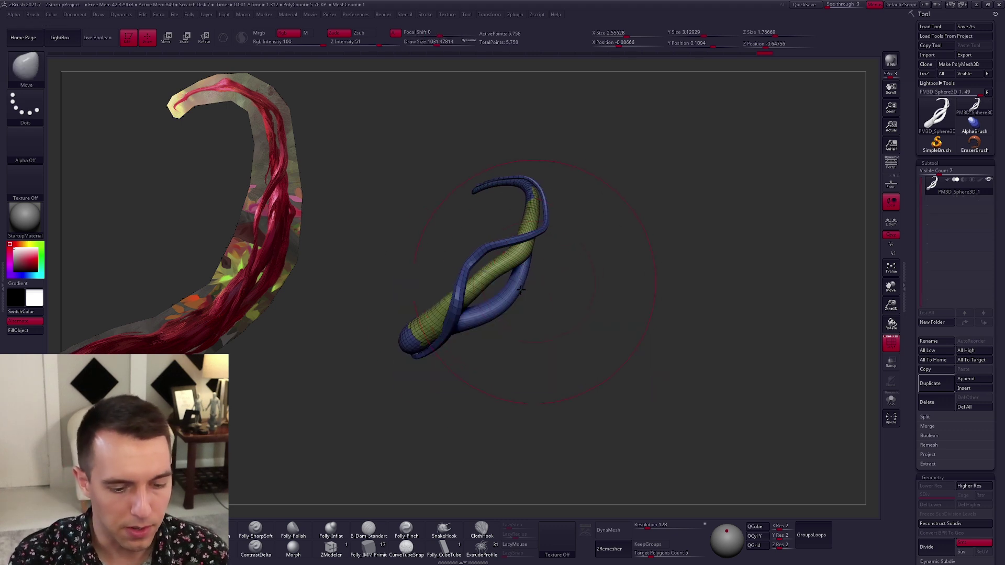
key(space)
mouse_move(431, 330)
mouse_down()
mouse_move(382, 372)
mouse_move(463, 336)
mouse_up()
key(space)
drag(512, 290, 507, 289)
mouse_move(507, 290)
right_down()
mouse_move(511, 309)
mouse_move(498, 299)
right_up()
drag(498, 299, 502, 298)
alt+right_drag(502, 297, 506, 316)
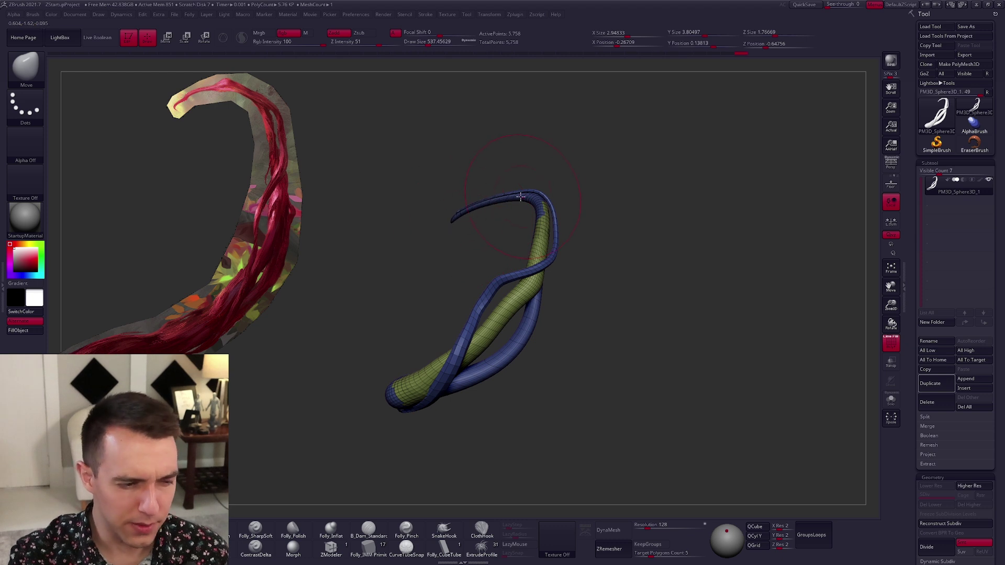
- Pull the tentacle's upper arch and tip into a wider curl
drag(521, 197, 509, 192)
key(space)
mouse_move(509, 197)
mouse_down()
mouse_move(506, 180)
mouse_move(479, 193)
mouse_up()
key(space)
drag(484, 205, 475, 206)
- Mask the tentacle's body, rotate the free tip so it bends outward in depth, and clear the mask
ctrl+right_drag(474, 211, 475, 226)
mouse_move(469, 222)
ctrl+mouse_down()
mouse_move(444, 252)
mouse_move(456, 254)
ctrl+mouse_up()
ctrl+click(461, 253)
shift+right_drag(461, 235, 482, 224)
key(r)
mouse_move(471, 201)
shift+mouse_down()
mouse_move(471, 270)
mouse_move(413, 269)
shift+mouse_up()
key(q)
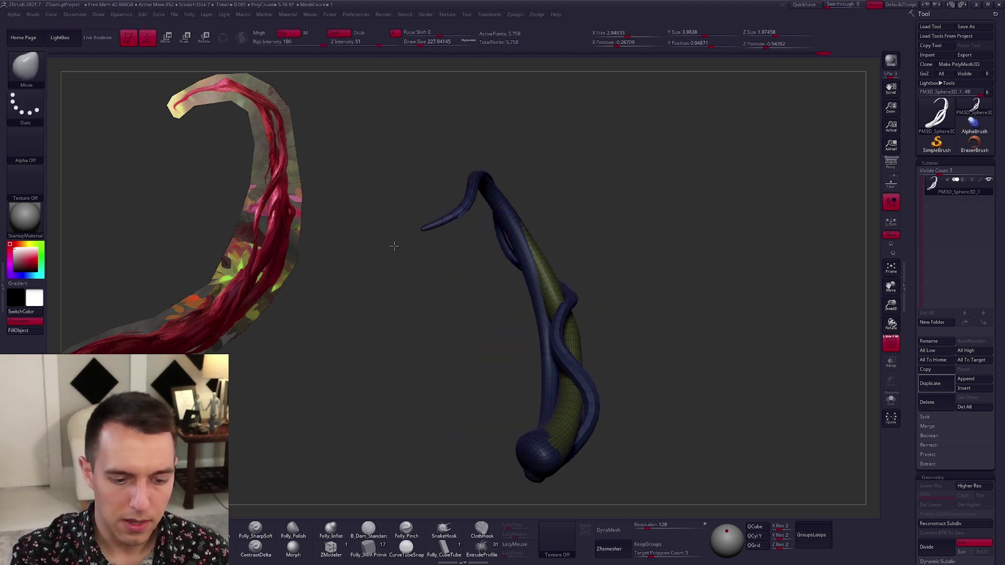
ctrl+drag(471, 228, 558, 215)
- Round out the bend below the tip with the Move brush from the side view
key(space)
drag(482, 172, 470, 171)
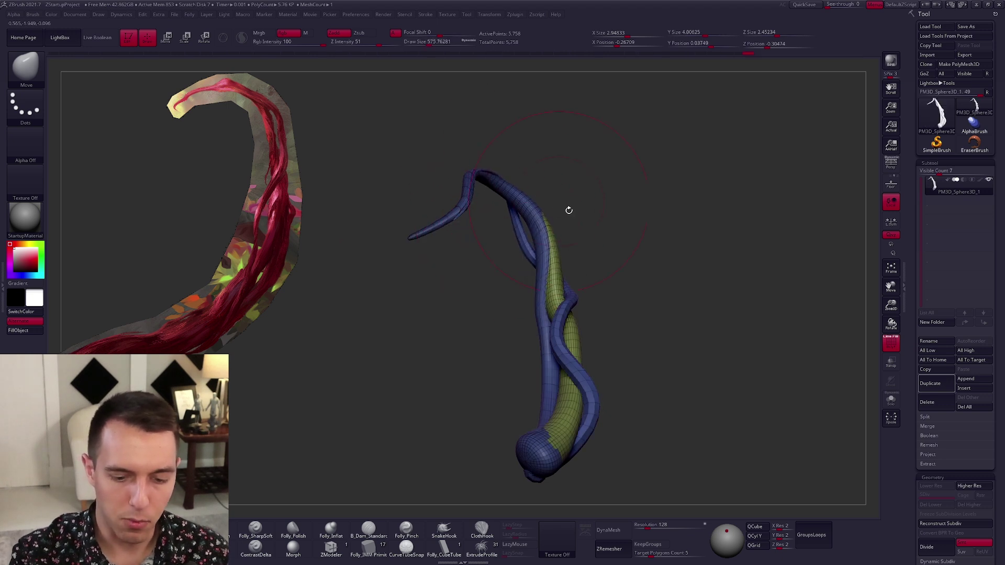
drag(556, 257, 561, 254)
ctrl+right_drag(559, 306, 554, 269)
alt+right_drag(554, 269, 535, 222)
- Push the base and the body's middle section into a smoother overall curve, viewed from the side
key(space)
drag(529, 231, 490, 219)
drag(501, 297, 487, 314)
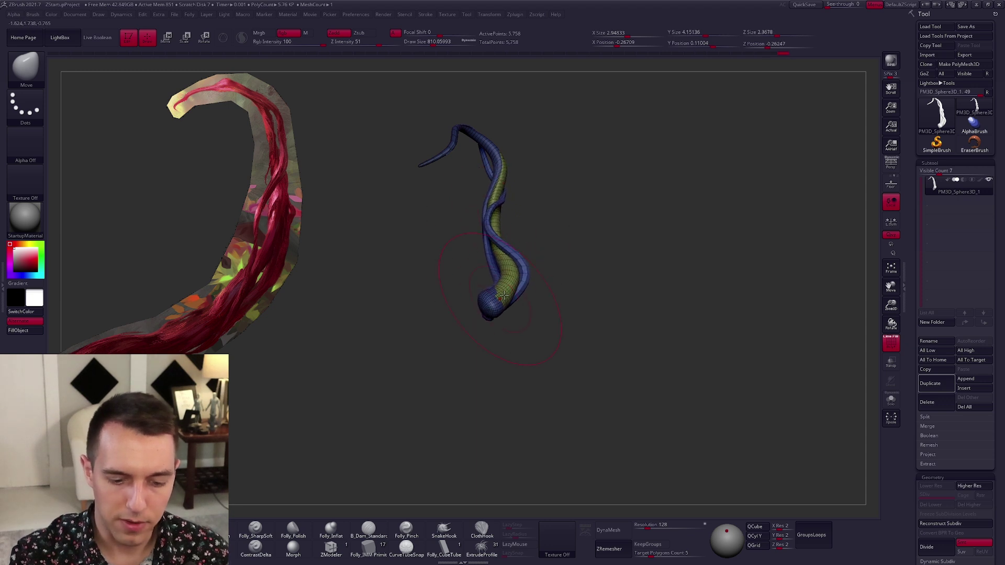
drag(492, 168, 497, 167)
right_drag(516, 223, 466, 224)
key(space)
drag(543, 227, 538, 227)
alt+right_drag(516, 231, 556, 252)
ctrl+right_drag(540, 215, 523, 264)
key(space)
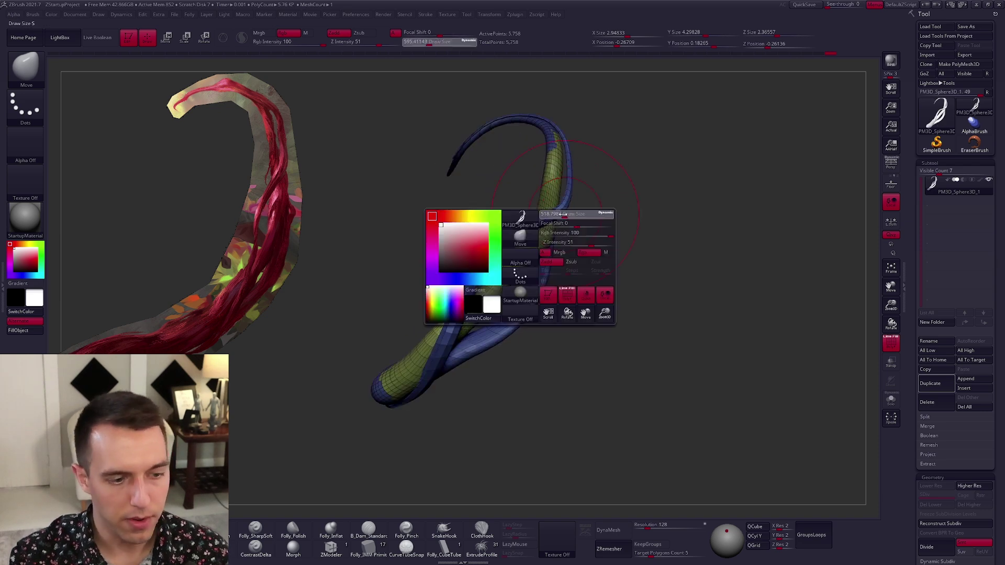
drag(562, 233, 558, 234)
- Mask everything except the thin strand using topological masking and turn off the polyframe display
key(w)
ctrl+drag(572, 181, 611, 153)
key(q)
key(space)
key(shift+f)
- Pull the unmasked thin strand's upper bend outward with the Move brush
key(space)
drag(583, 195, 586, 193)
ctrl+right_drag(568, 173, 572, 198)
alt+right_drag(572, 197, 579, 216)
drag(577, 187, 584, 205)
key(space)
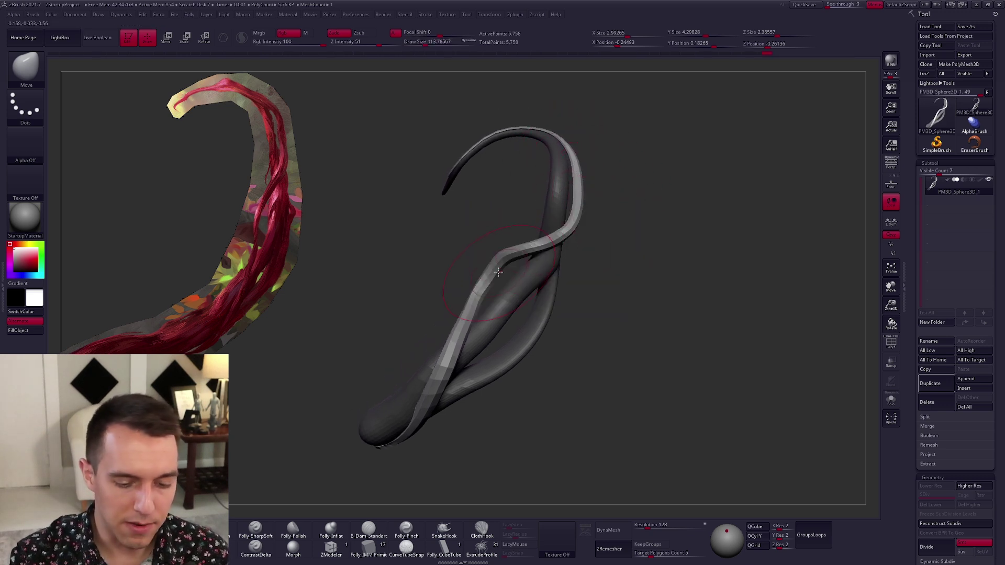
- Smooth the thin strand's middle section so it tapers, and nudge its lower part near the base
alt+right_drag(482, 299, 503, 269)
shift+drag(495, 274, 495, 273)
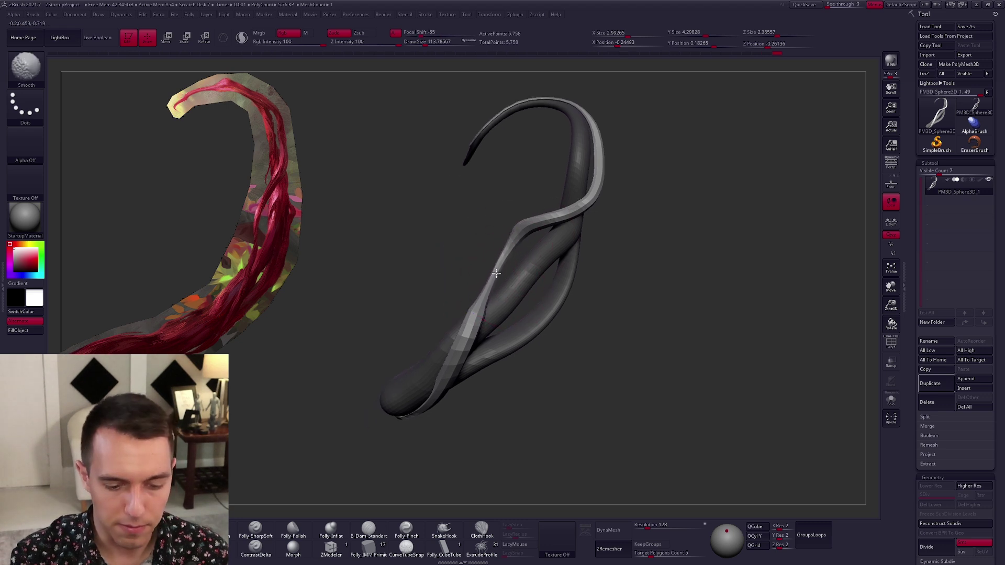
alt+right_drag(498, 279, 524, 264)
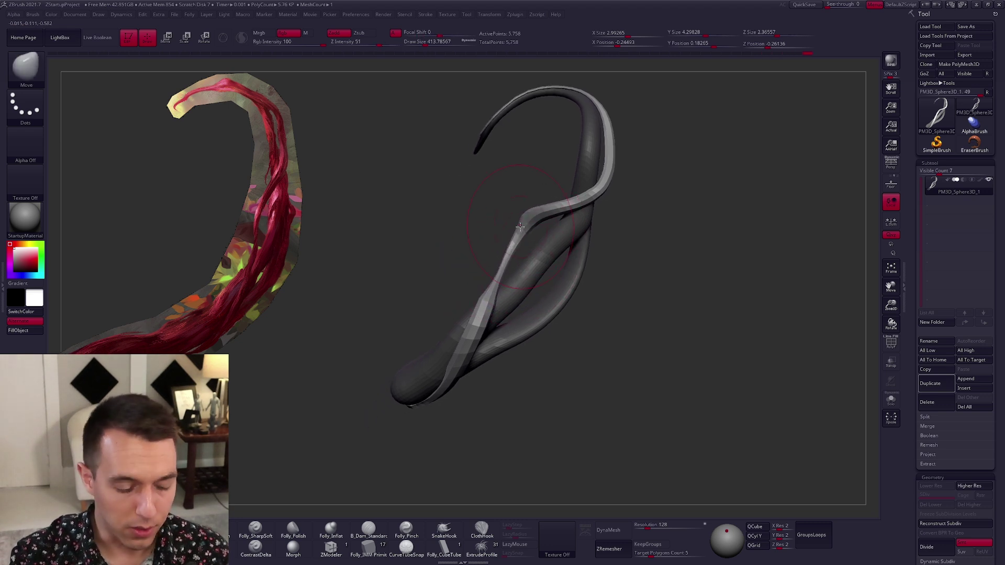
mouse_move(520, 226)
right_down()
mouse_move(545, 226)
mouse_move(574, 258)
right_up()
right_drag(607, 308, 592, 318)
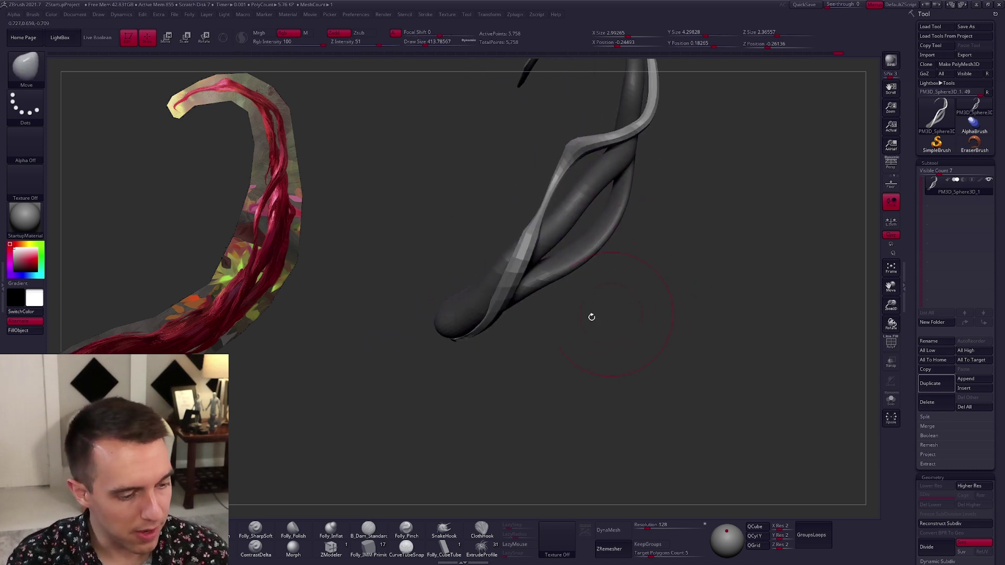
drag(517, 271, 521, 273)
key(ctrl+1)
click(641, 305)
alt+right_drag(688, 284, 608, 305)
key(space)
drag(644, 305, 639, 306)
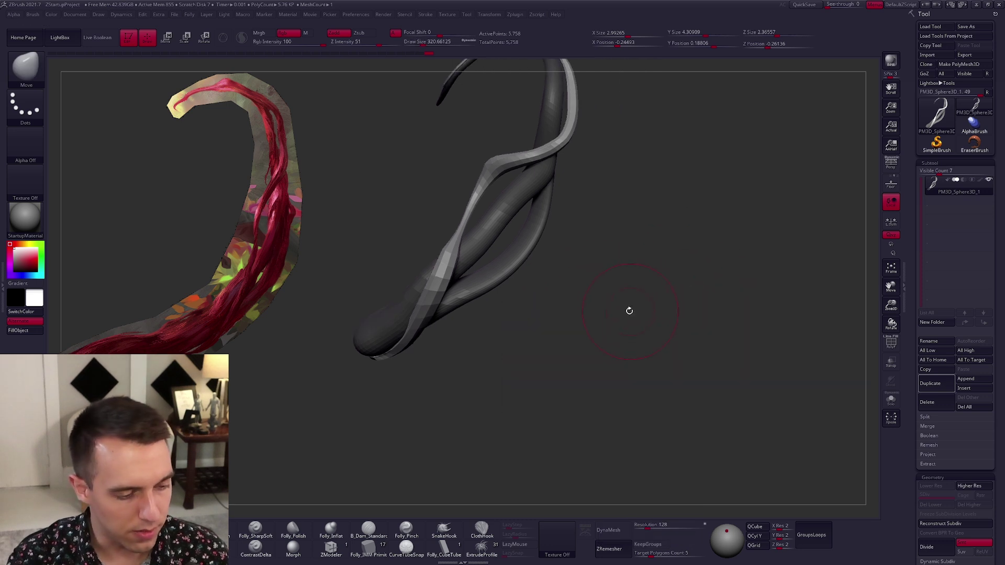
- Isolate the second thick strand with topological masking and adjust it with the Move brush
alt+right_drag(618, 301, 625, 335)
key(w)
ctrl+click(534, 287)
key(q)
key(space)
drag(535, 375, 530, 374)
- Sculpt long streaks along the second thick strand with the Folly_SharpSoft brush and clear the mask
click(266, 531)
right_drag(473, 319, 516, 299)
drag(519, 295, 556, 231)
mouse_move(556, 251)
right_down()
mouse_move(520, 270)
mouse_move(531, 284)
mouse_move(516, 287)
mouse_move(569, 283)
right_up()
key(space)
ctrl+drag(573, 282, 588, 271)
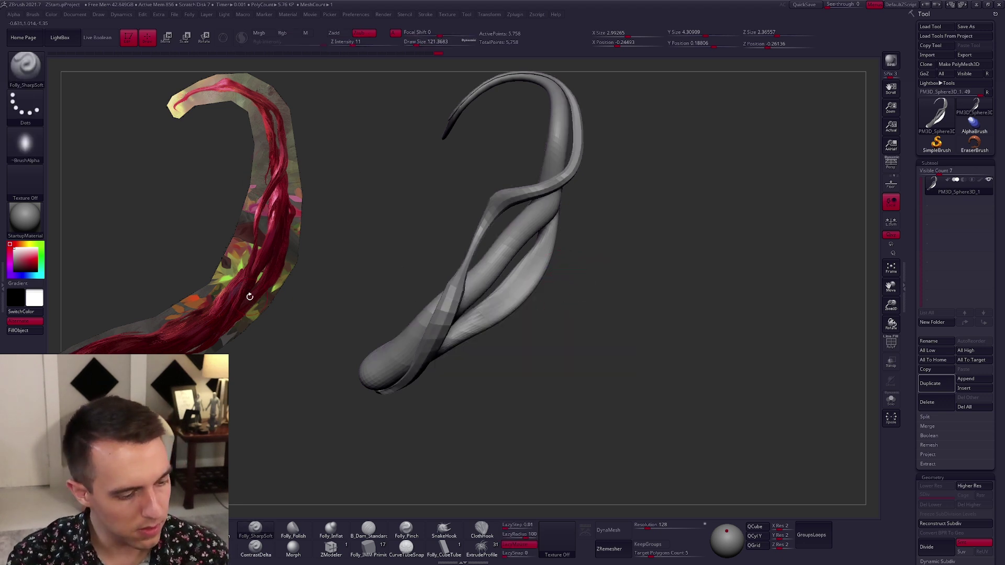
- Step backward and forward through the undo history to compare the latest sculpting strokes
key(ctrl+z)
key(ctrl+z)
key(ctrl+shift+z)
key(ctrl+shift+z)
- Switch to the Move brush and reshape the area near the base where the thin strand meets the thick ones
mouse_move(579, 359)
ctrl+right_down()
mouse_move(569, 351)
mouse_move(583, 338)
ctrl+right_up()
key(s)
key(b)
key(m)
key(v)
key(s)
drag(438, 334, 453, 334)
drag(433, 336, 426, 333)
key(s)
drag(470, 292, 478, 313)
- Isolate the thin strand with topological masking and smooth the kink in its middle bend
ctrl+right_drag(534, 278, 537, 334)
key(space)
key(w)
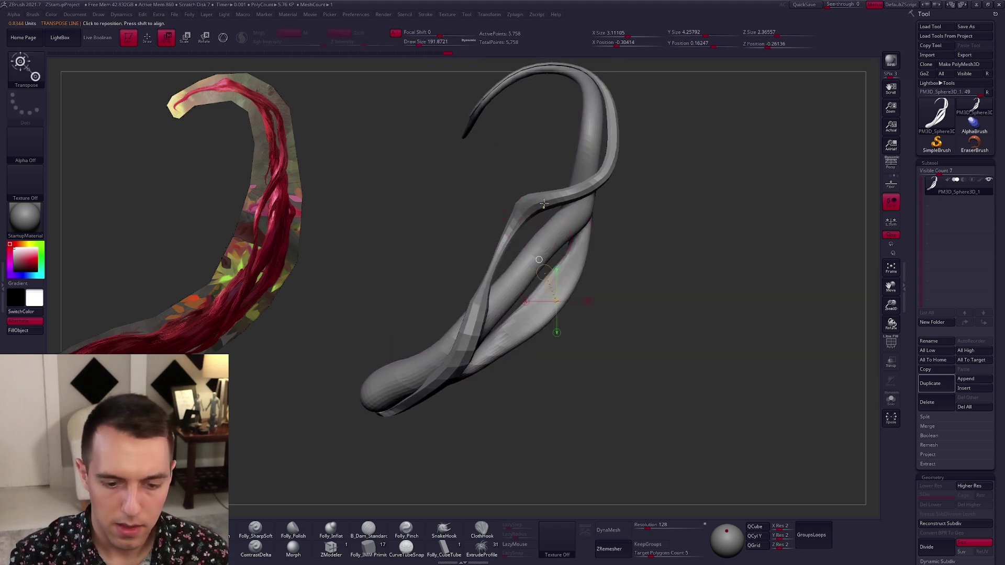
ctrl+click(520, 205)
key(q)
mouse_move(519, 205)
shift+mouse_down()
mouse_move(532, 217)
mouse_move(549, 209)
shift+mouse_up()
mouse_move(563, 208)
ctrl+right_down()
mouse_move(565, 192)
mouse_move(559, 234)
ctrl+right_up()
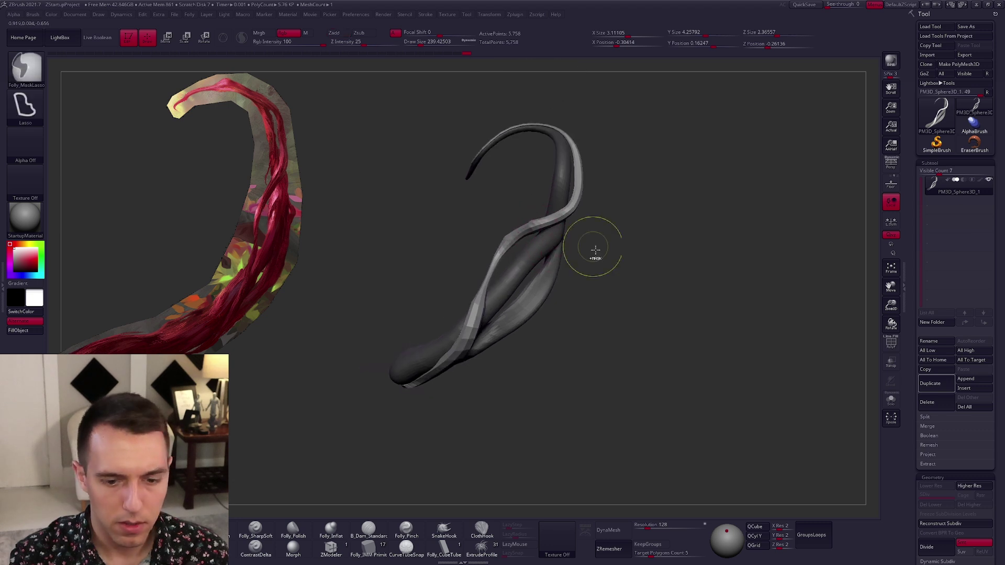
- Clear the mask and nudge the tentacle's upper arch with the Move brush
ctrl+drag(592, 244, 600, 255)
key(space)
drag(568, 152, 563, 146)
alt+right_drag(581, 240, 566, 245)
- Show the polyframe, give each strand its own polygroup, and split the mesh into three subtools by group
key(shift+f)
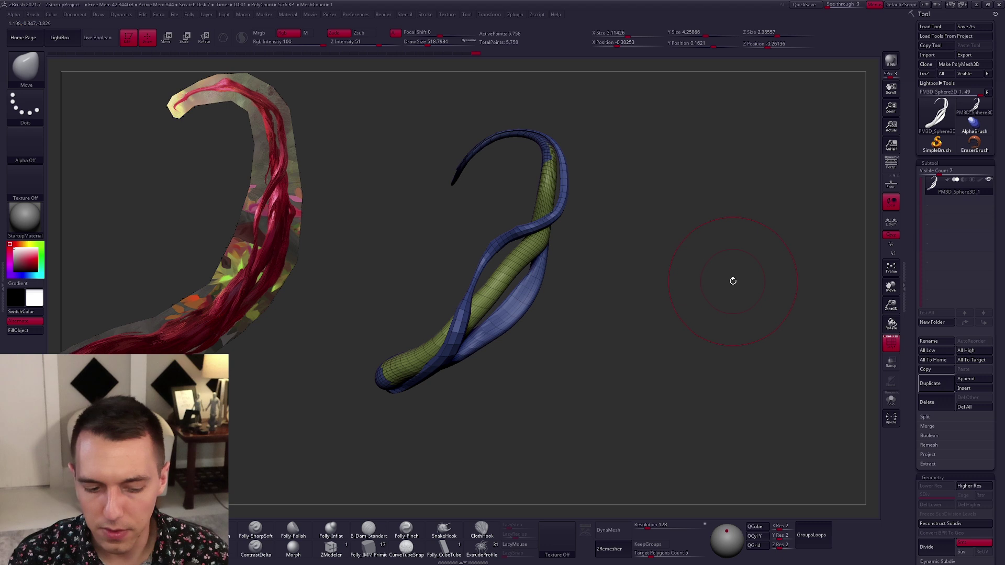
key(ctrl+shift+g)
click(692, 315)
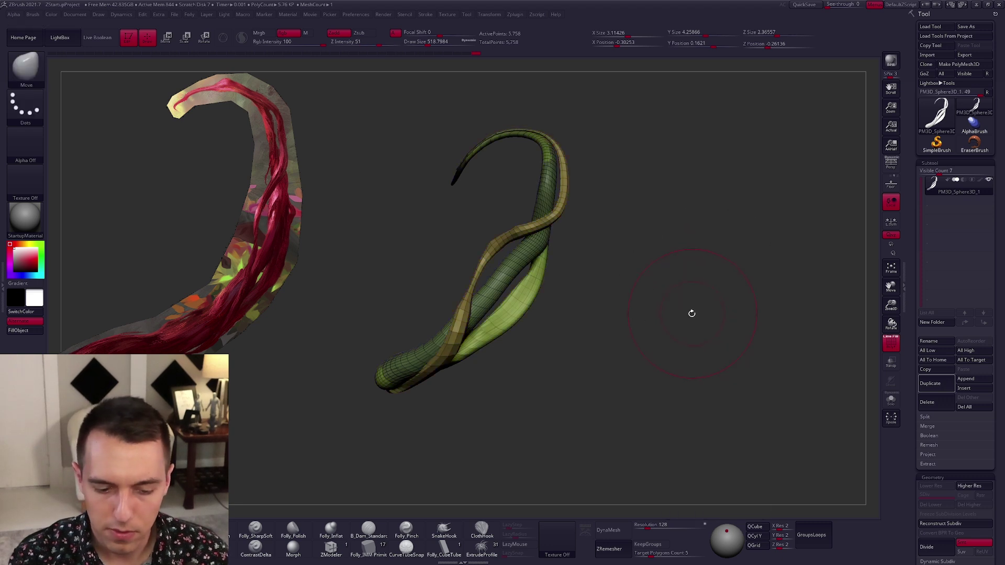
click(934, 418)
click(969, 427)
key(Return)
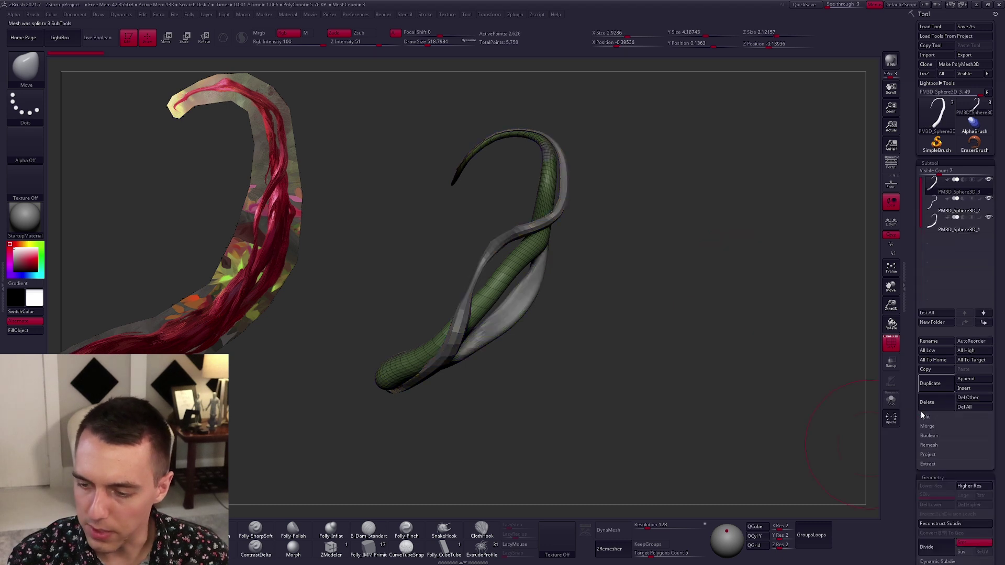
- Move the thin strand's subtool to the end of the subtool list and set the Move brush's draw size to about 306
click(938, 209)
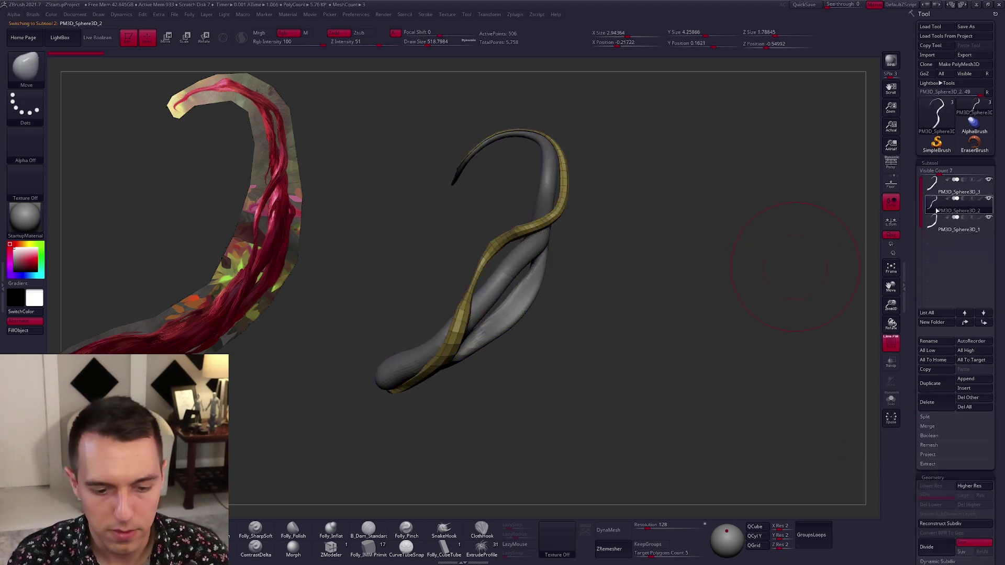
click(972, 337)
key(space)
drag(675, 274, 674, 272)
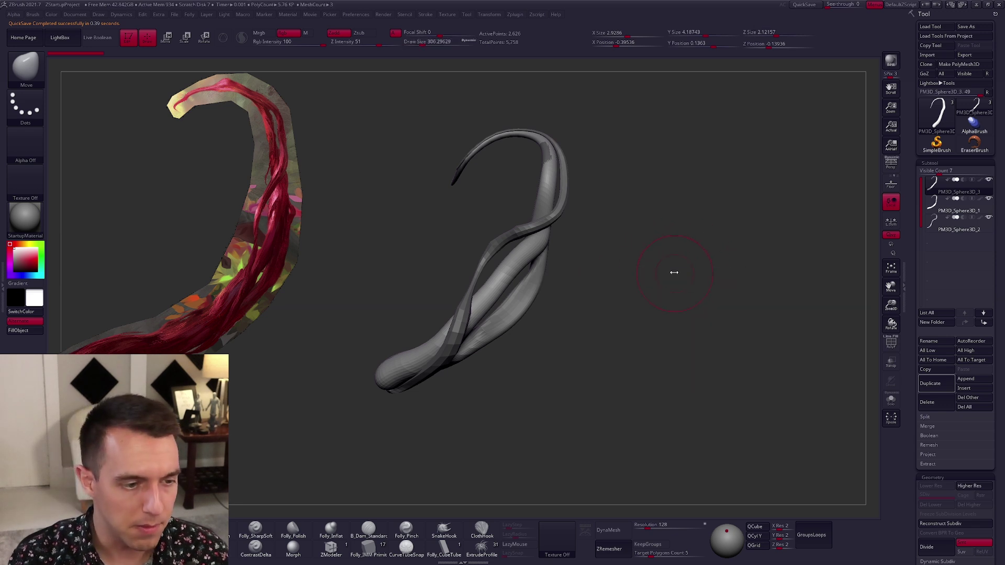
- Nudge the main strand's upper section with the Move brush and subdivide its mesh to level 4
key(space)
drag(563, 184, 564, 183)
mouse_move(523, 172)
alt+mouse_down()
mouse_move(529, 188)
mouse_move(549, 190)
mouse_move(543, 200)
mouse_move(570, 180)
mouse_move(581, 203)
mouse_move(607, 202)
alt+mouse_up()
key(space)
key(space)
mouse_move(547, 192)
mouse_down()
mouse_move(559, 184)
mouse_move(562, 230)
mouse_up()
alt+drag(551, 286, 573, 258)
shift+drag(568, 261, 559, 298)
key(ctrl+d)
key(ctrl+d)
key(ctrl+d)
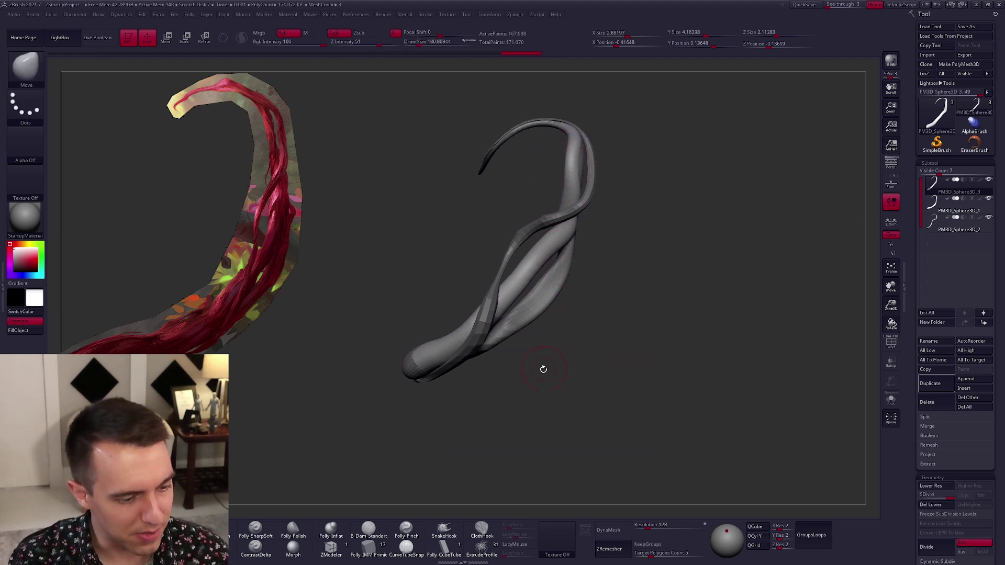
- Isolate the main strand and build up lengthwise streaks along its lower end with the Folly_Clay brush at draw size about 181
key(1)
key(alt+s)
ctrl+right_drag(466, 345, 484, 358)
drag(411, 373, 527, 282)
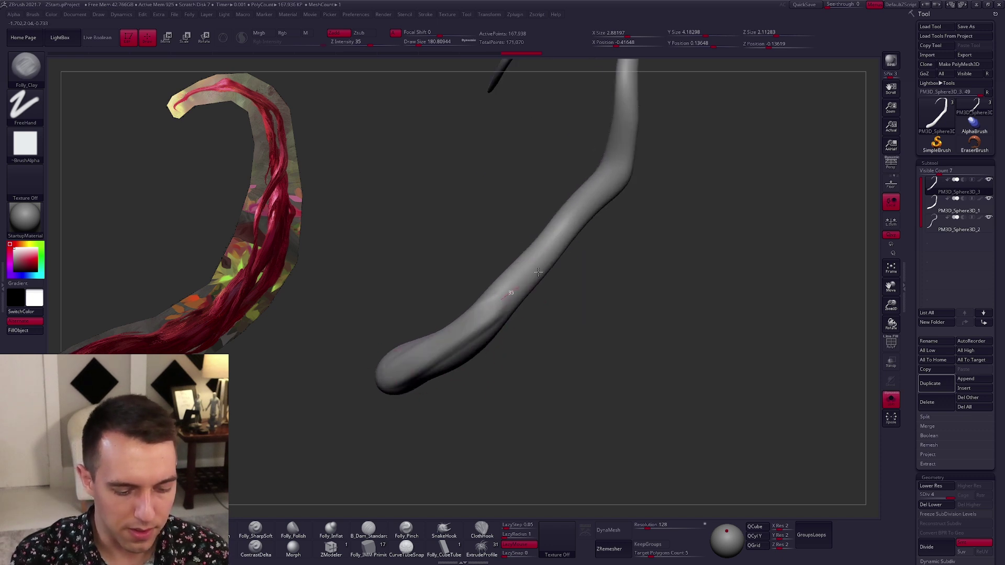
drag(440, 363, 498, 321)
right_drag(484, 361, 509, 348)
drag(404, 348, 497, 309)
drag(444, 332, 378, 358)
mouse_move(393, 361)
right_down()
mouse_move(381, 355)
mouse_move(394, 360)
right_up()
- Extend the clay streaks from the main strand's base up toward its middle bend
drag(400, 360, 508, 290)
right_drag(468, 339, 474, 342)
drag(461, 335, 539, 259)
right_drag(473, 346, 503, 336)
drag(474, 343, 573, 228)
right_drag(516, 284, 502, 320)
key(alt+s)
key(alt+s)
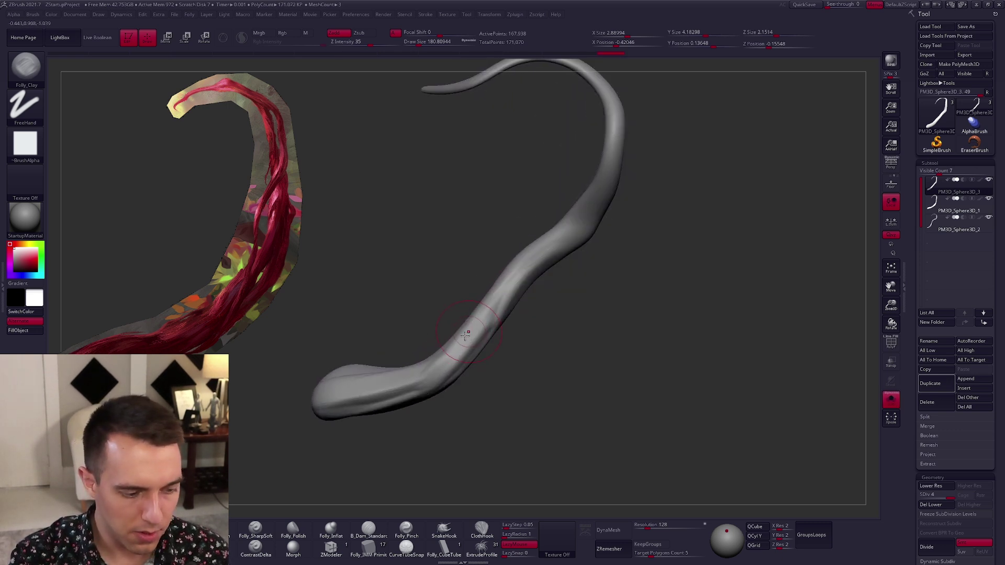
- Sculpt flowing clay ridges down through the main strand's middle bend
right_drag(533, 267, 508, 283)
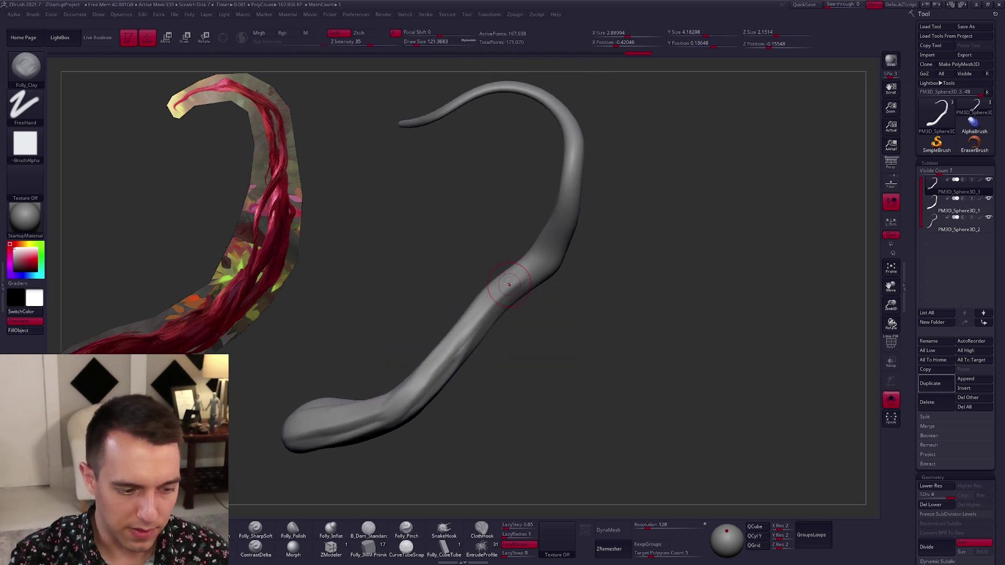
drag(568, 180, 568, 228)
right_drag(567, 228, 555, 254)
mouse_move(535, 265)
mouse_down()
mouse_move(567, 219)
mouse_move(557, 270)
mouse_up()
right_click(528, 285)
mouse_move(528, 286)
right_down()
mouse_move(530, 293)
mouse_move(506, 282)
right_up()
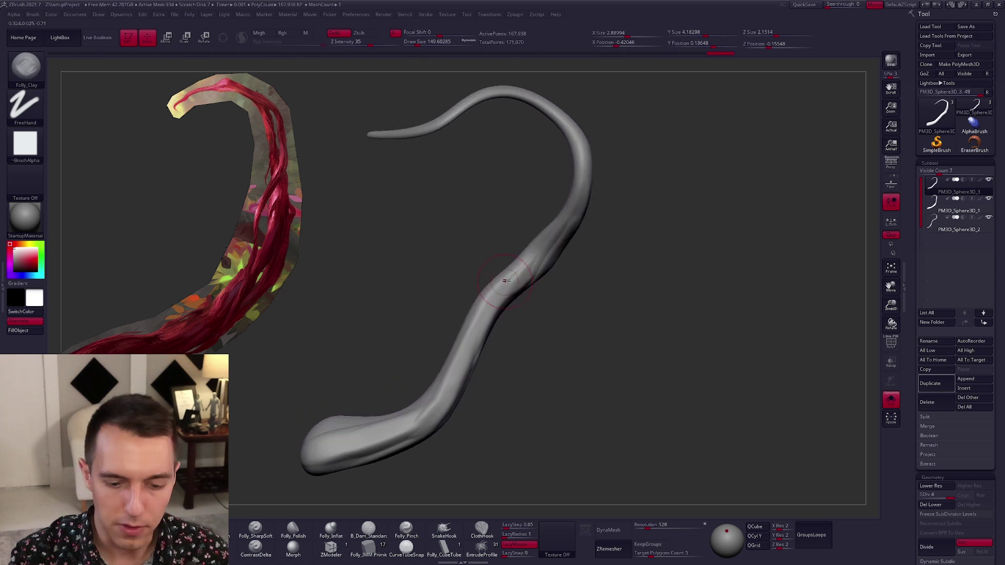
right_drag(550, 249, 549, 219)
- Carry finer clay streaks up the main strand's upper stem toward the arch, reducing the draw size to about 74
key(space)
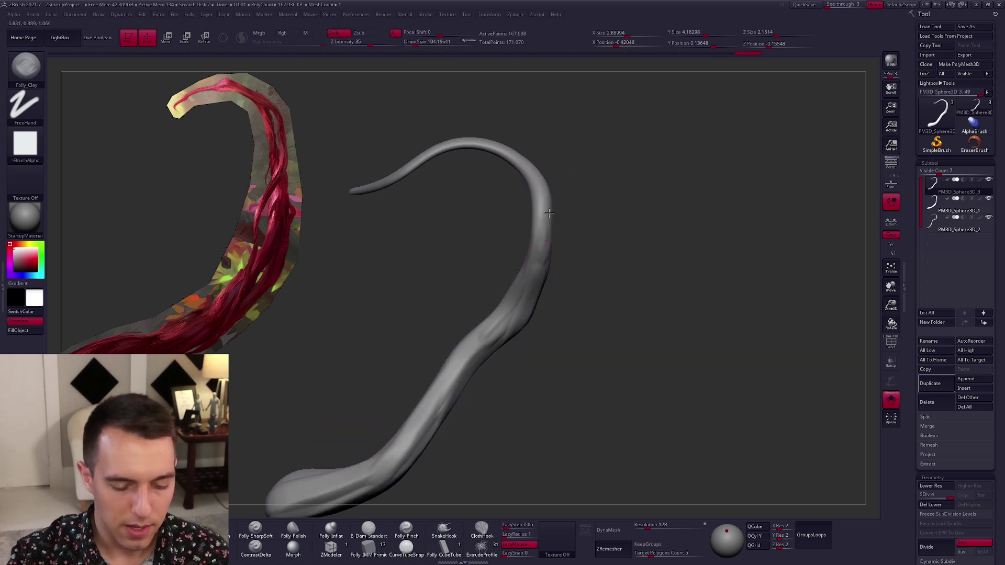
right_drag(536, 236, 519, 285)
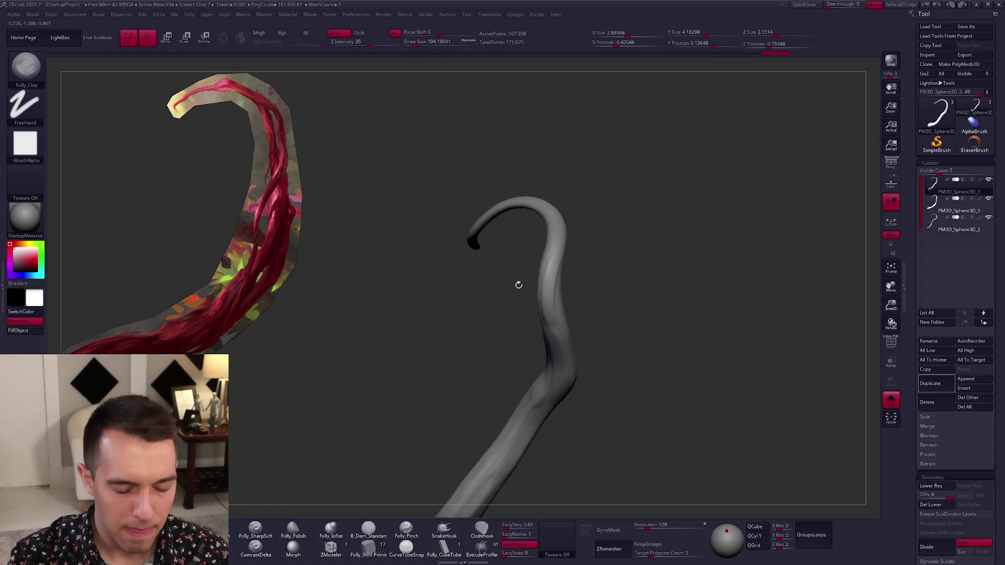
right_drag(551, 324, 562, 298)
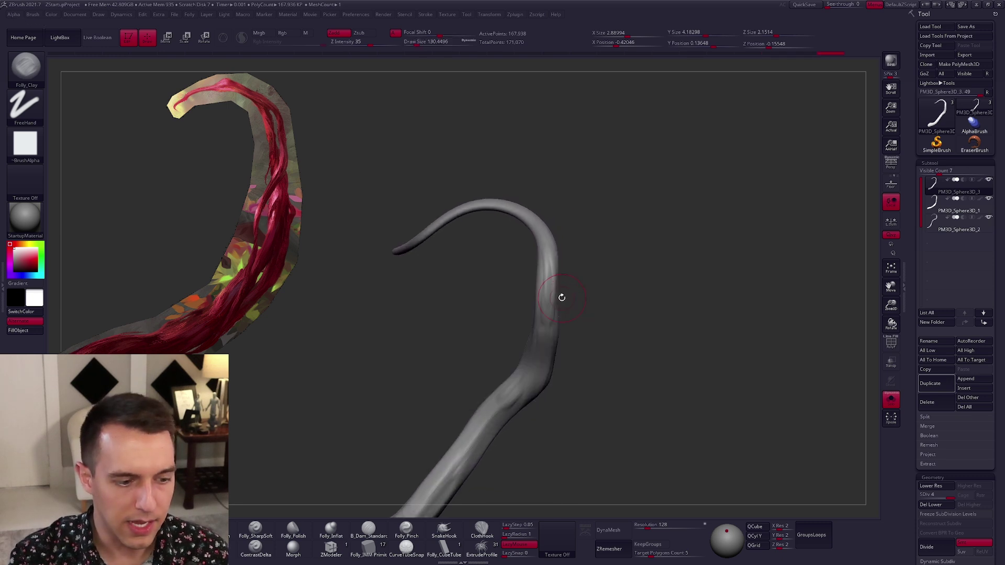
drag(541, 308, 543, 253)
alt+right_drag(563, 284, 606, 313)
key(space)
drag(564, 255, 559, 253)
mouse_move(560, 246)
alt+right_down()
mouse_move(586, 303)
mouse_move(592, 272)
alt+right_up()
drag(601, 313, 588, 244)
- Sculpt clay streaks over the main strand's arch and toward its curled tip
right_drag(438, 198, 545, 252)
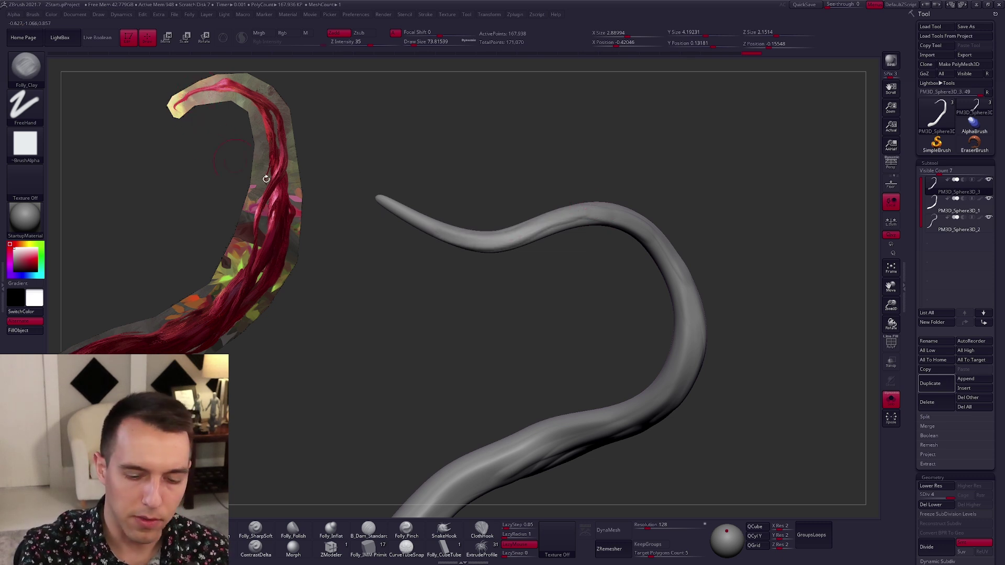
mouse_move(370, 187)
right_down()
mouse_move(543, 281)
mouse_move(521, 254)
mouse_move(559, 255)
right_up()
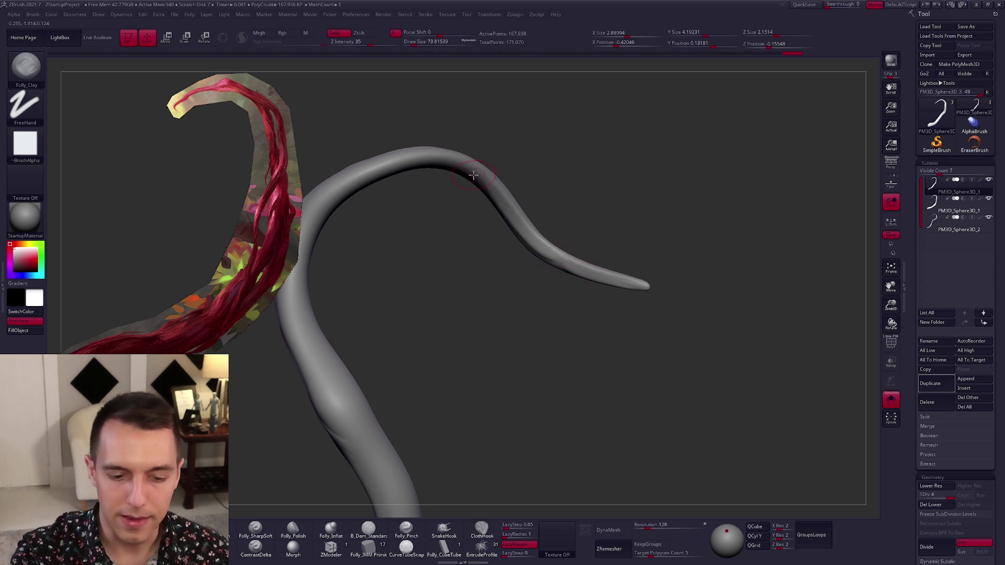
right_drag(473, 176, 640, 268)
right_drag(578, 210, 565, 171)
mouse_move(571, 208)
mouse_down()
mouse_move(473, 203)
mouse_move(394, 296)
mouse_up()
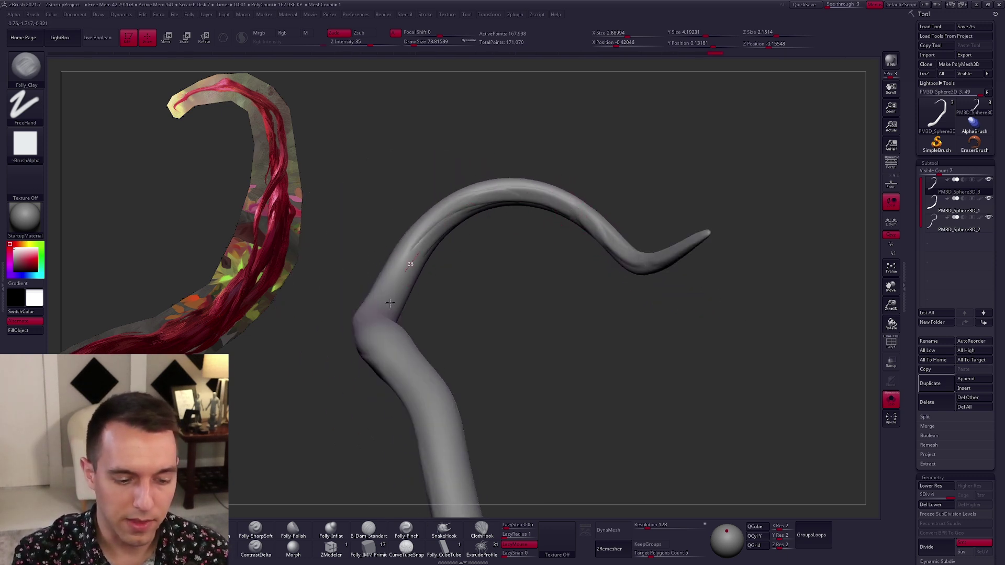
right_drag(413, 251, 400, 320)
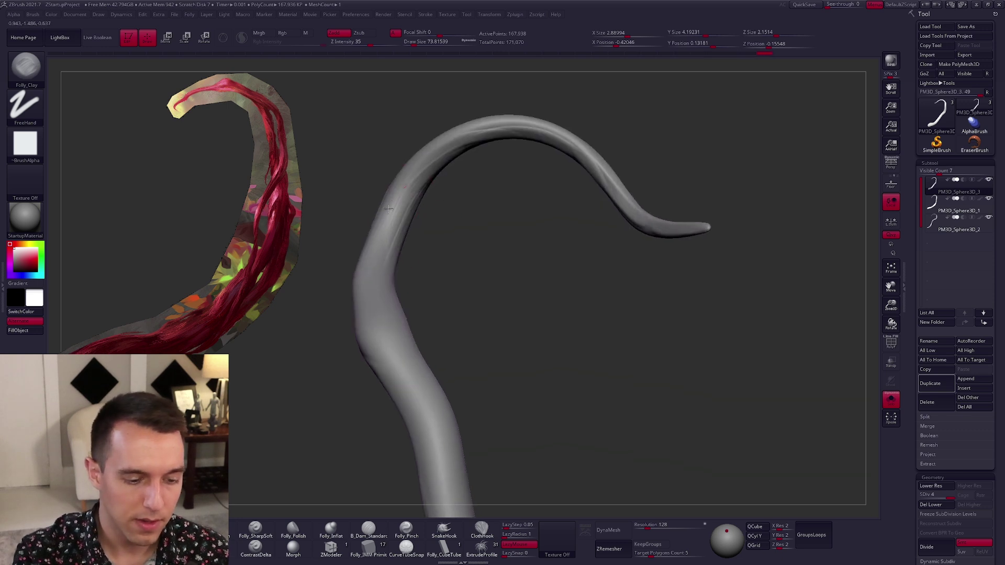
- Add long clay streaks down the back of the main strand at draw size about 104
right_drag(384, 212, 457, 227)
right_drag(440, 314, 477, 242)
right_drag(468, 302, 497, 262)
drag(499, 216, 490, 325)
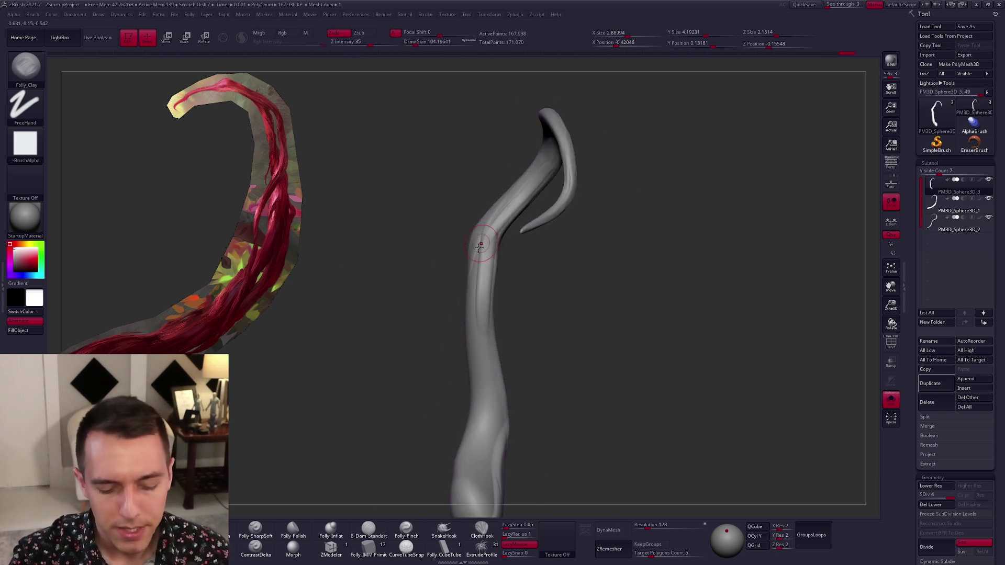
drag(482, 244, 492, 309)
alt+right_drag(493, 330, 493, 212)
drag(492, 209, 490, 346)
- Fill in the remaining clay streaks around the main strand's base and show all strands again
right_drag(493, 409, 449, 327)
right_drag(482, 292, 479, 254)
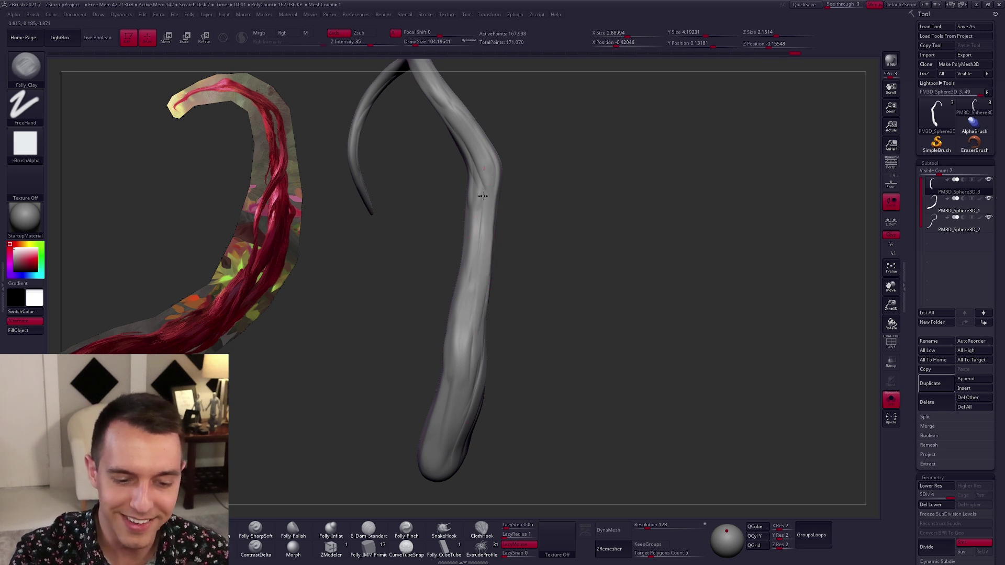
right_drag(482, 196, 493, 375)
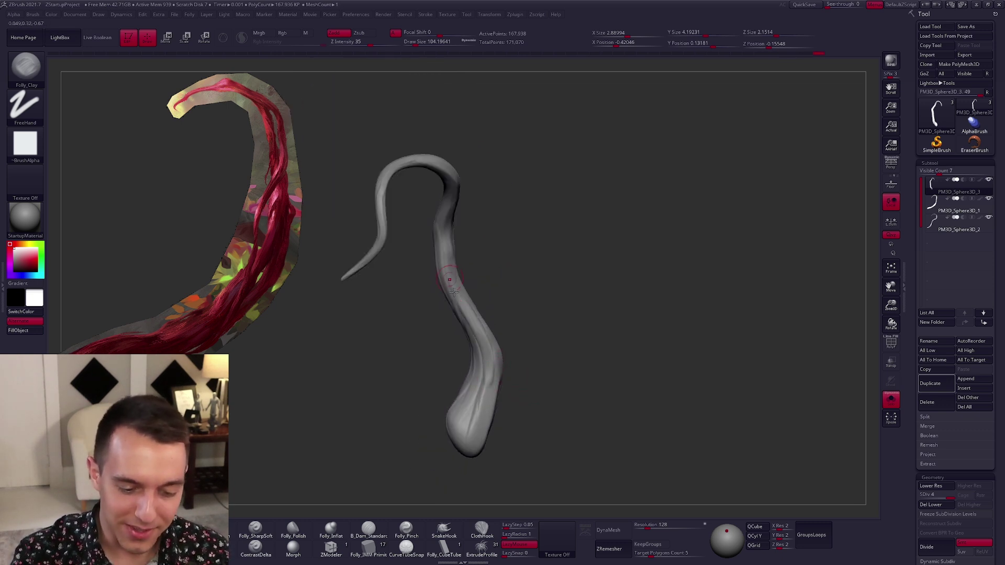
alt+right_drag(449, 278, 482, 228)
right_drag(511, 413, 532, 320)
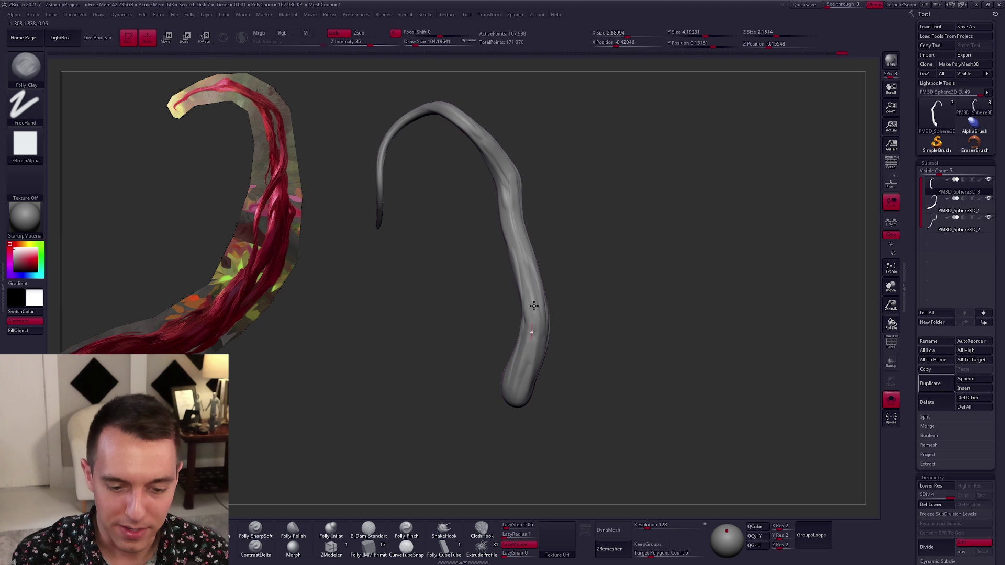
right_drag(518, 262, 544, 357)
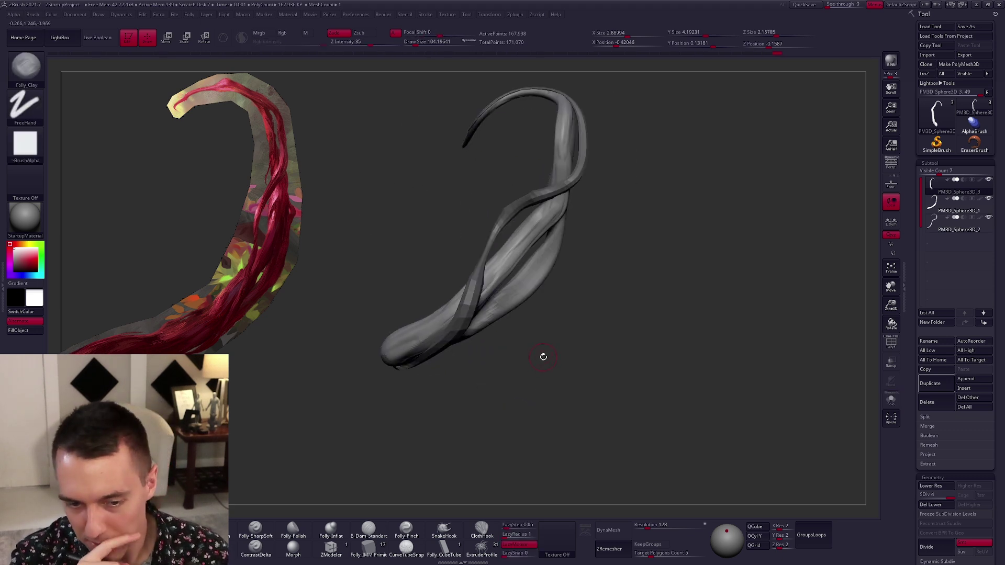
- Select the second thick strand's subtool and subdivide it to level 4
alt+drag(612, 325, 653, 356)
click(937, 206)
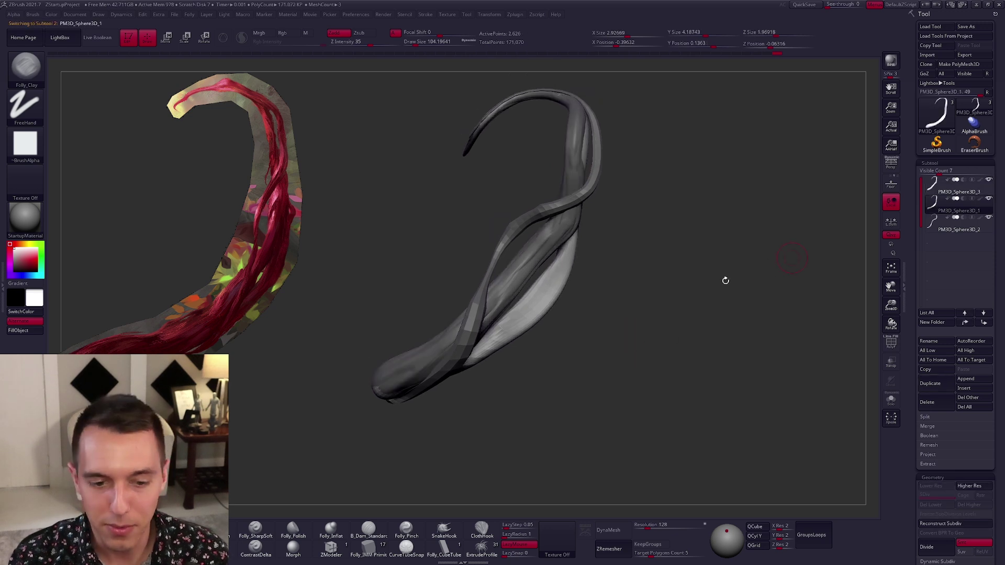
alt+drag(695, 293, 684, 329)
key(ctrl+d)
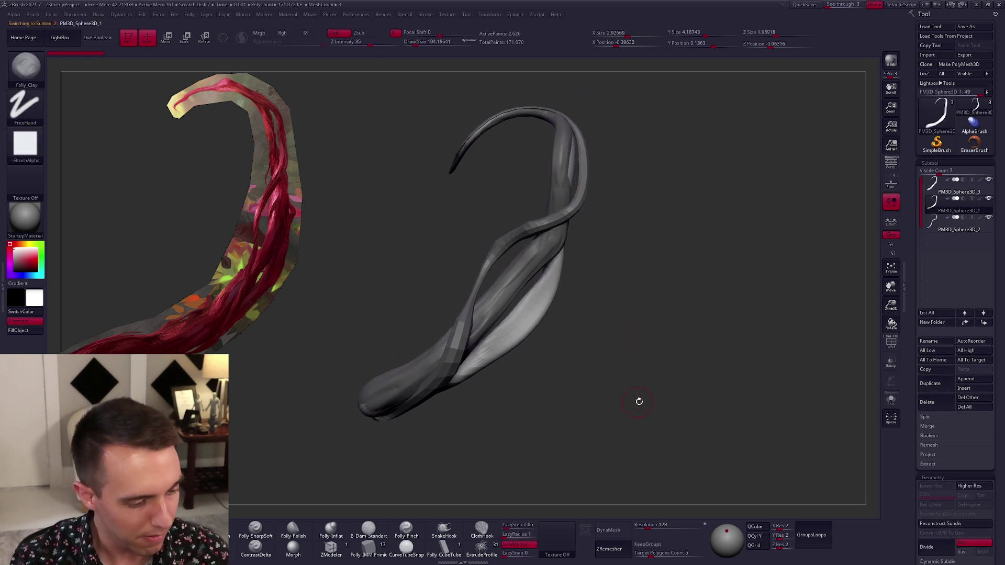
key(ctrl+d)
key(ctrl+d)
alt+drag(502, 378, 516, 399)
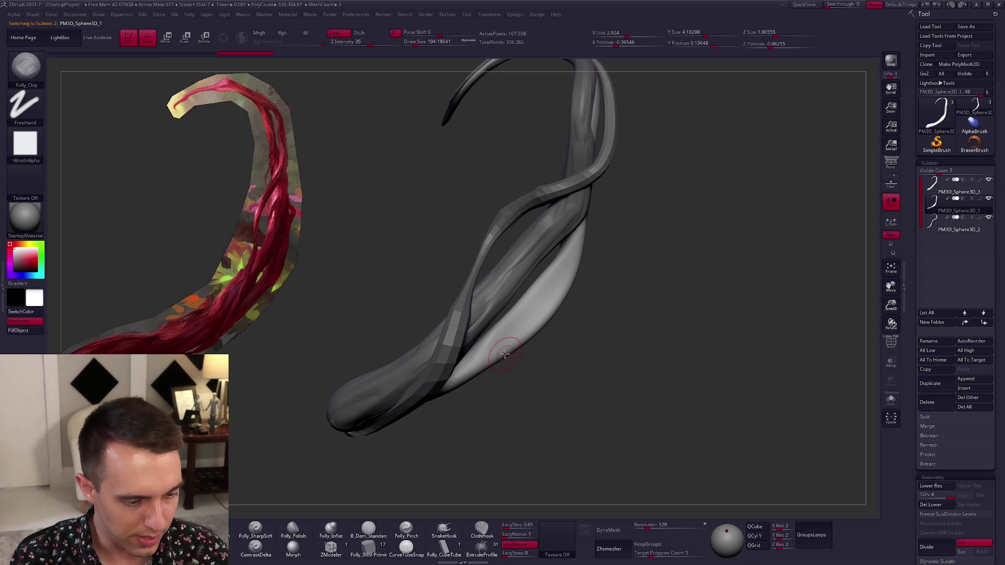
- Carve a lengthwise streak along the second strand with the Folly_SharpSoft brush
click(256, 529)
key(alt+s)
drag(530, 321, 591, 208)
key(space)
drag(565, 268, 567, 268)
mouse_move(562, 269)
alt+right_down()
mouse_move(539, 327)
mouse_move(531, 299)
mouse_move(523, 314)
mouse_move(558, 299)
mouse_move(538, 200)
mouse_move(559, 203)
mouse_move(545, 223)
alt+right_up()
- Cut off the second strand's curled tip, delete its lower subdivision levels and DynaMesh it at resolution 128
mouse_move(577, 184)
ctrl+alt+shift+mouse_down()
mouse_move(678, 178)
mouse_move(669, 257)
ctrl+alt+shift+mouse_up()
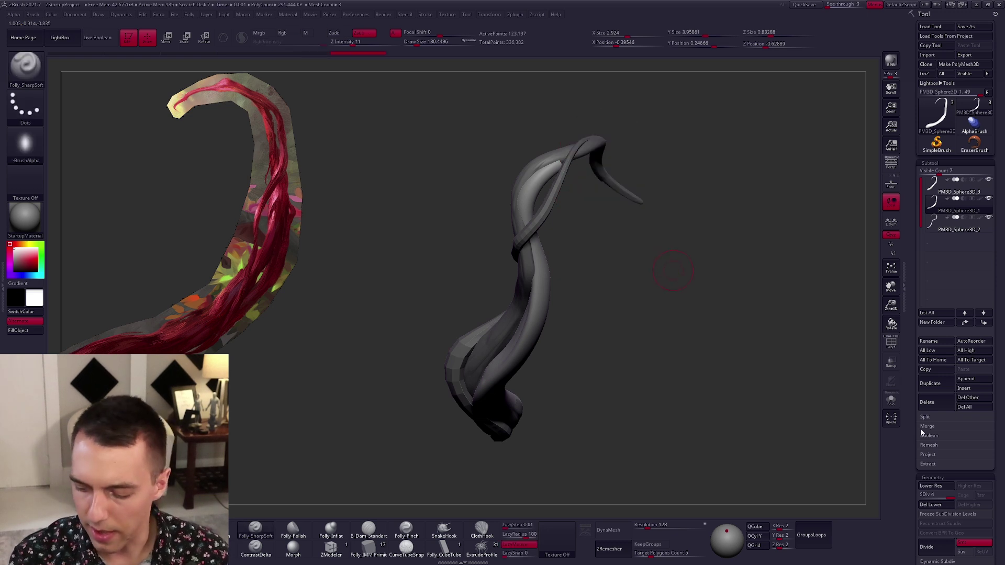
click(932, 505)
click(623, 524)
mouse_move(613, 233)
right_down()
mouse_move(567, 243)
mouse_move(591, 220)
right_up()
mouse_move(612, 144)
shift+mouse_down()
mouse_move(591, 165)
mouse_move(608, 141)
shift+mouse_up()
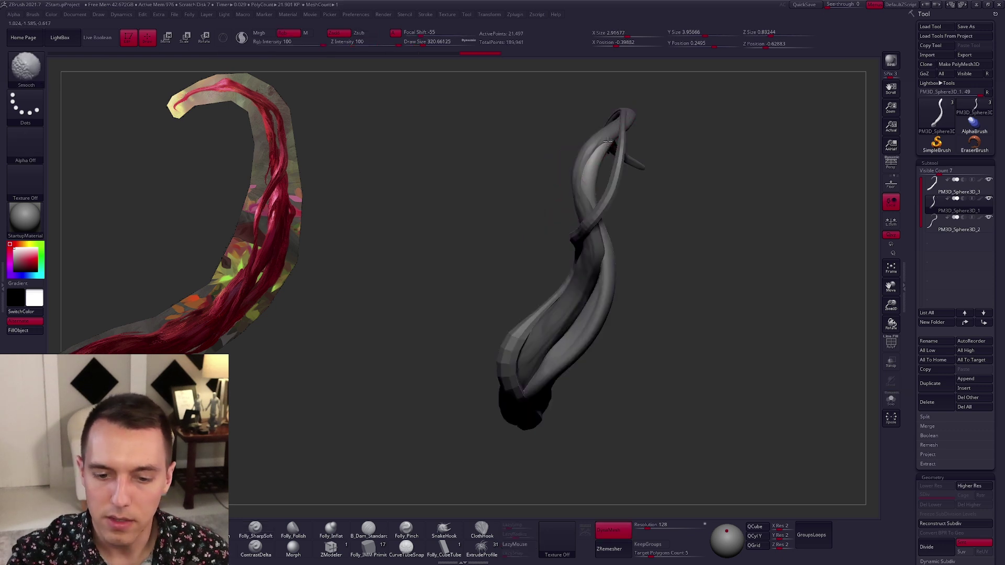
- Tuck the second strand's shortened upper end against the main strand with the Move brush at draw size about 113
shift+right_drag(605, 179, 624, 179)
alt+right_drag(612, 218, 587, 177)
key(space)
drag(579, 283, 572, 290)
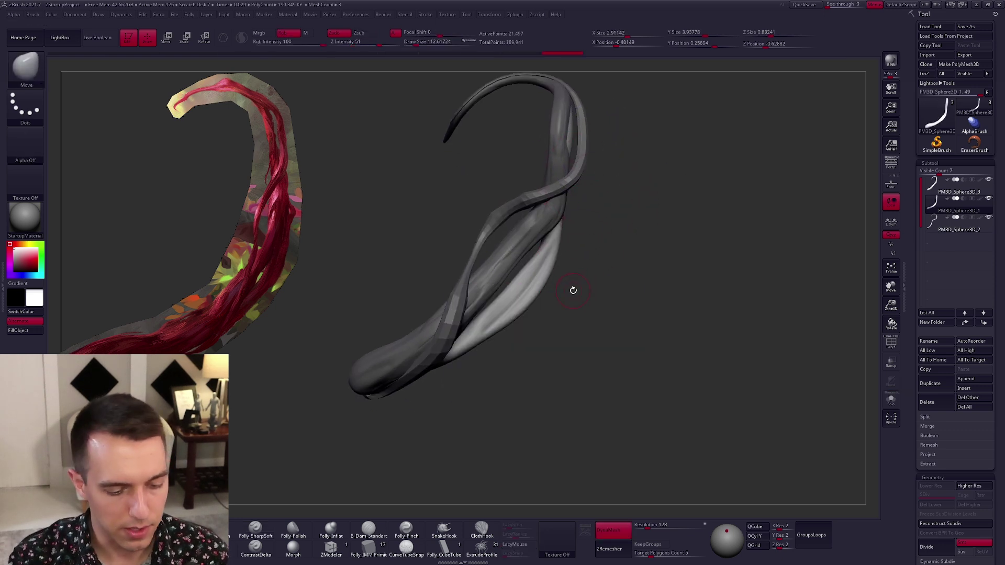
right_drag(573, 290, 582, 322)
- Isolate the second strand and lay in lengthwise streaks with the Folly_Clay brush at draw size about 141
key(1)
key(alt+s)
key(space)
drag(542, 305, 540, 304)
drag(617, 203, 504, 325)
drag(484, 398, 456, 403)
drag(513, 301, 449, 344)
drag(367, 303, 445, 293)
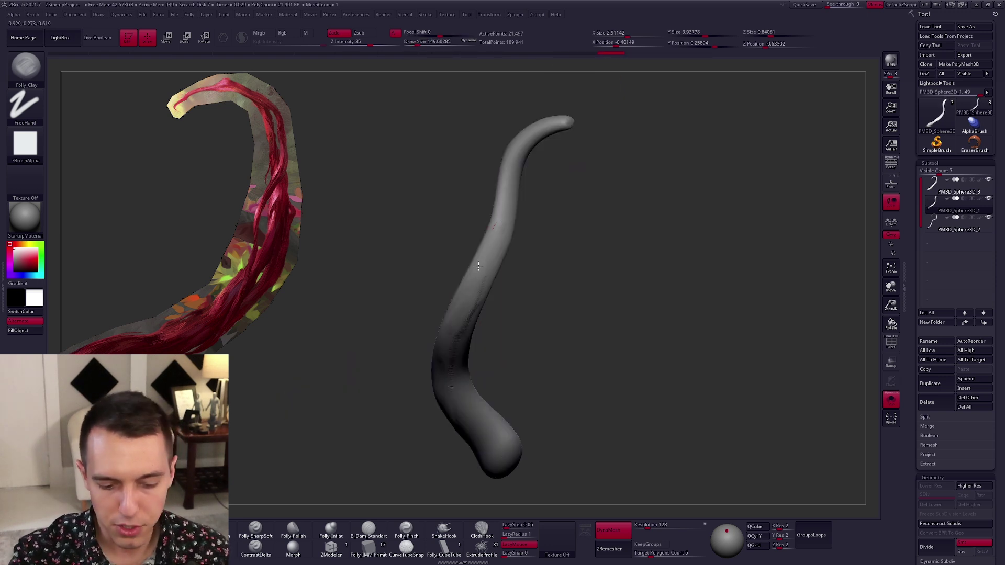
- Wrap more clay streaks around the second strand from its upper tip through its lower curve
drag(500, 230, 468, 318)
drag(354, 371, 383, 361)
drag(493, 131, 516, 113)
alt+drag(507, 148, 512, 209)
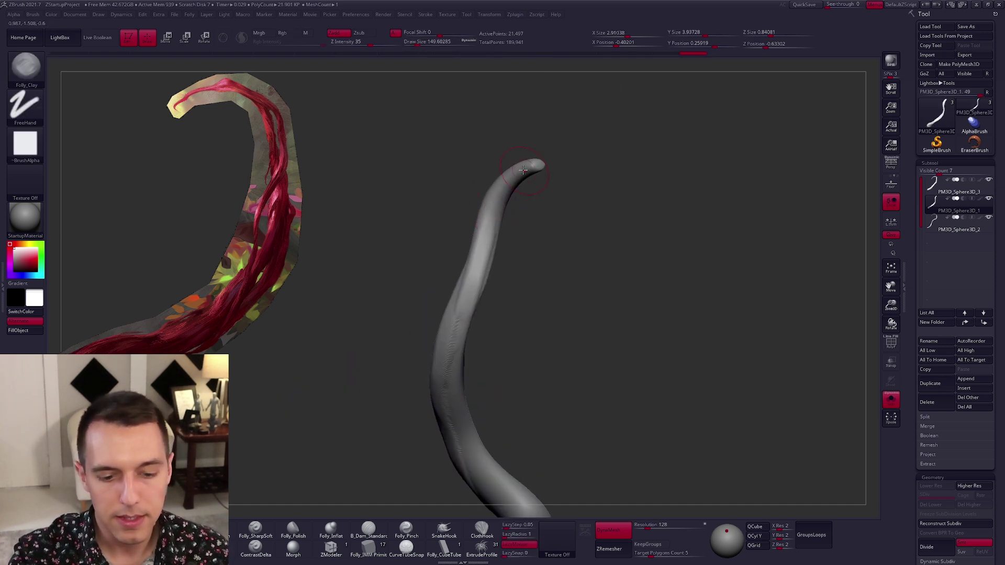
right_drag(501, 196, 500, 207)
right_drag(488, 261, 505, 241)
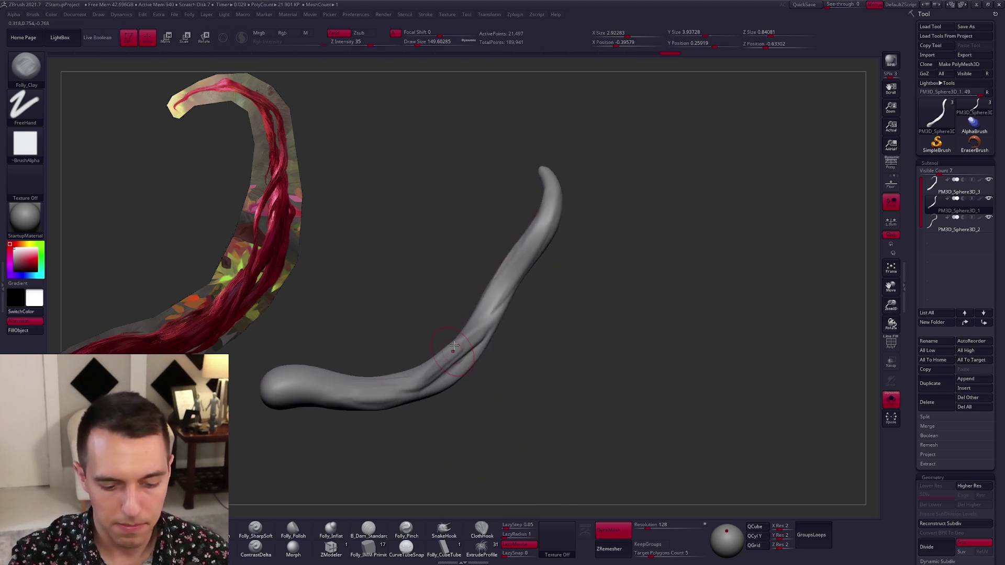
right_drag(462, 347, 571, 237)
mouse_move(574, 298)
right_down()
mouse_move(518, 280)
mouse_move(524, 314)
mouse_move(549, 335)
mouse_move(569, 291)
mouse_move(553, 381)
mouse_move(610, 299)
right_up()
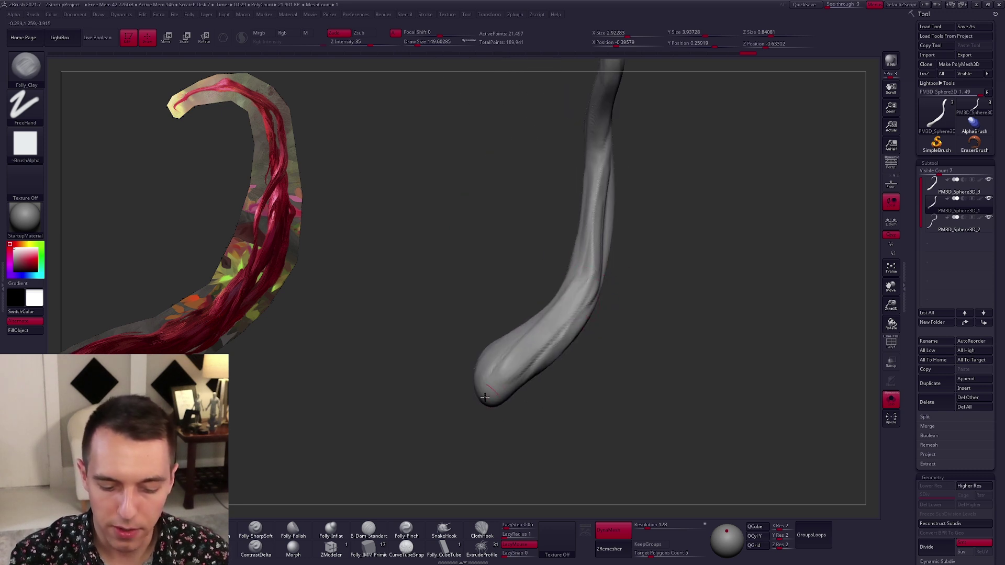
- Finish the clay streaks on the second strand's base and upper stem, and show all strands again
right_drag(492, 416, 549, 250)
mouse_move(601, 166)
right_down()
mouse_move(603, 194)
mouse_move(624, 186)
right_up()
key(space)
key(space)
drag(589, 179, 587, 171)
mouse_move(565, 194)
right_down()
mouse_move(549, 196)
mouse_move(563, 169)
right_up()
drag(538, 135, 537, 183)
mouse_move(500, 331)
right_down()
mouse_move(561, 321)
mouse_move(574, 348)
mouse_move(576, 297)
right_up()
key(alt+s)
- Bend the second strand's middle outward with the Move brush, enlarging the draw size to about 580
key(b)
key(m)
key(v)
key(Tab)
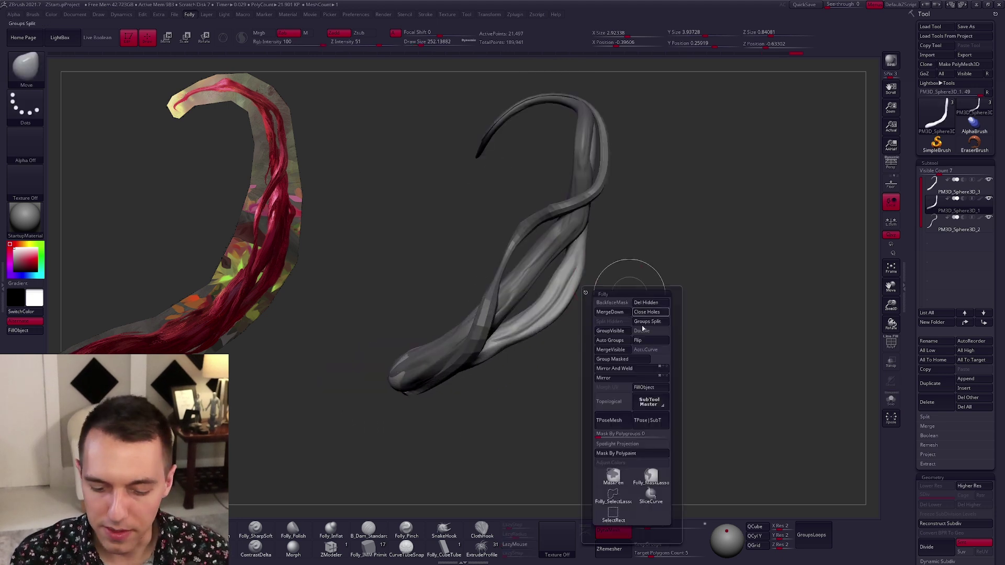
key(space)
mouse_move(542, 303)
mouse_down()
mouse_move(557, 326)
mouse_move(565, 312)
mouse_up()
key(space)
right_drag(560, 320, 618, 321)
key(space)
drag(558, 332, 565, 330)
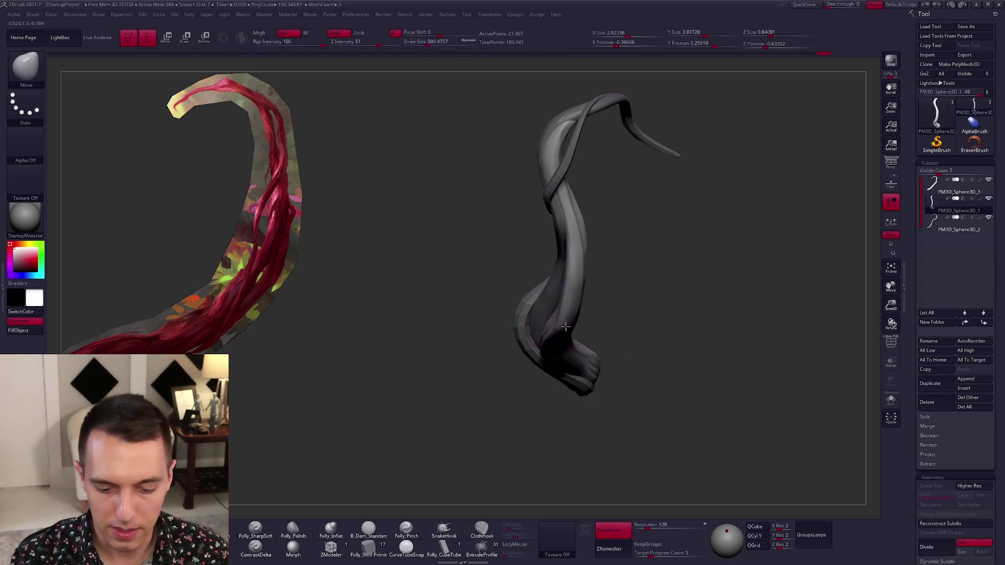
- Isolate the main strand and push a wavy bulge into its lower middle with the Move brush
mouse_move(575, 255)
right_down()
mouse_move(531, 287)
mouse_move(542, 287)
right_up()
alt+click(514, 285)
key(space)
drag(581, 244, 602, 234)
key(alt+s)
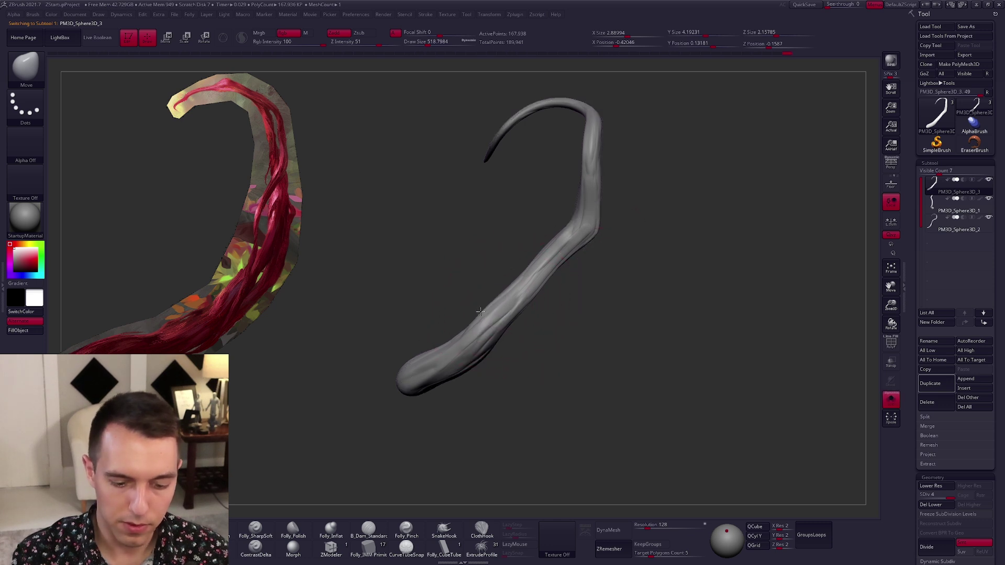
drag(483, 314, 475, 306)
alt+right_drag(490, 330, 523, 283)
key(space)
drag(523, 283, 509, 263)
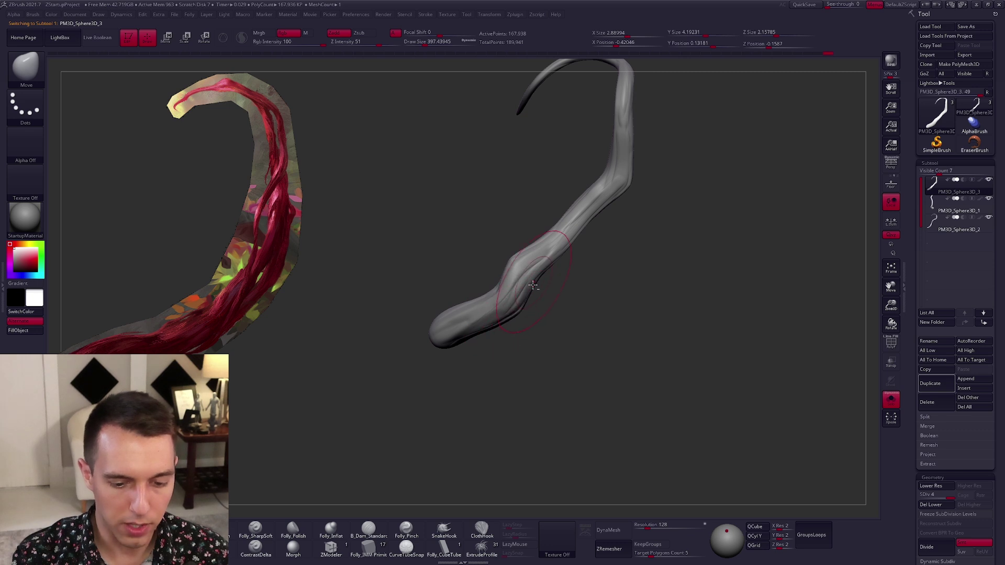
- Show all strands for comparison and shape the isolated main strand's upper bend with the Move brush at draw size about 321
key(shift+alt+s)
key(bracketleft)
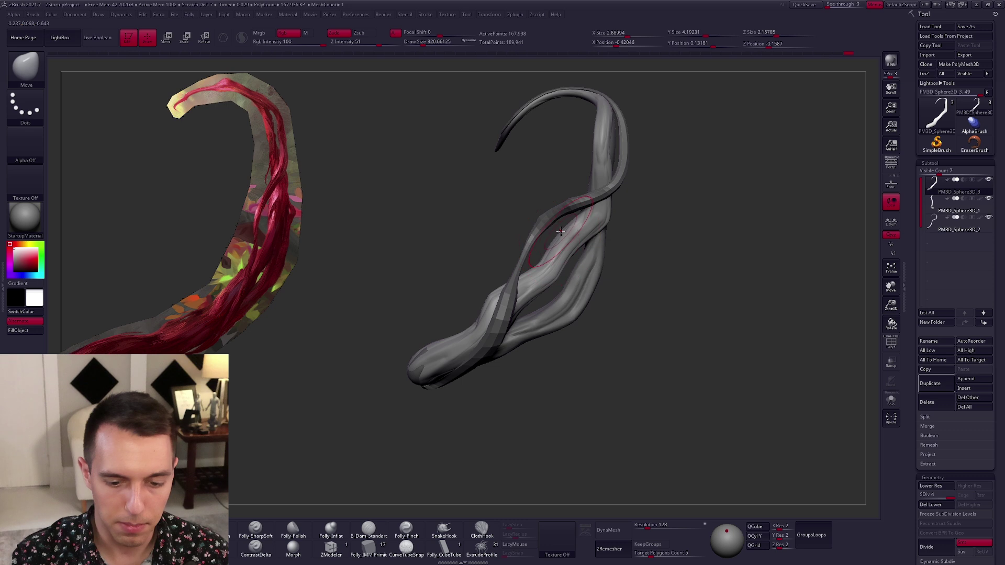
alt+right_drag(567, 233, 527, 314)
right_drag(575, 223, 546, 217)
key(alt+s)
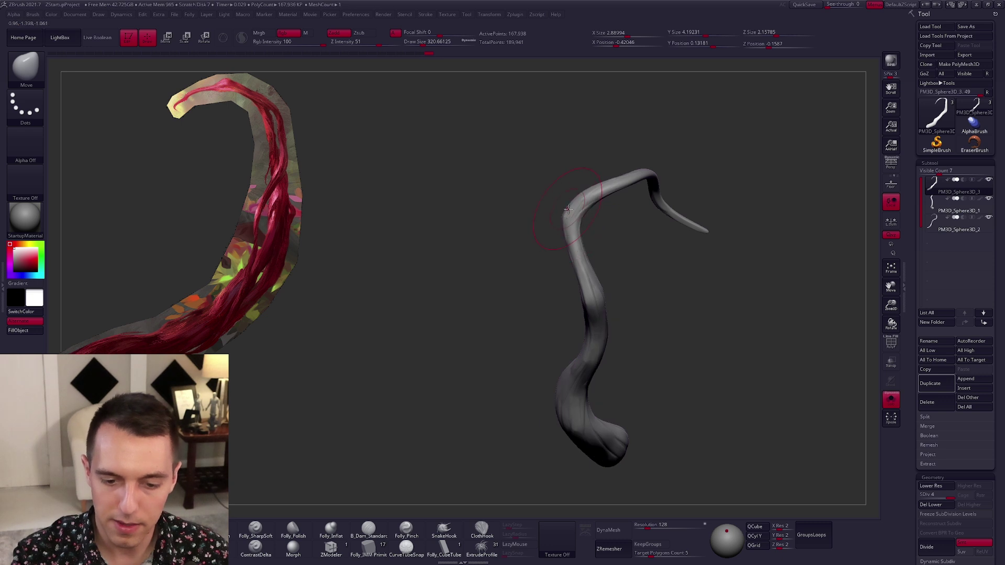
right_drag(592, 206, 555, 209)
drag(561, 195, 563, 194)
right_drag(566, 199, 596, 207)
key(space)
drag(597, 207, 595, 207)
- Select the thin strand's subtool and subdivide it to level 4
mouse_move(625, 247)
right_down()
mouse_move(635, 230)
mouse_move(669, 267)
right_up()
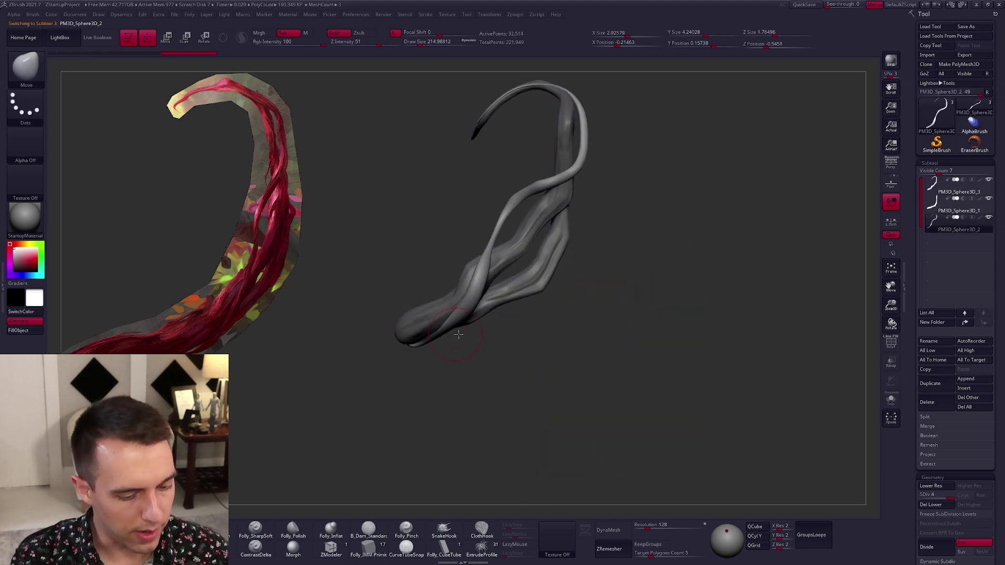
ctrl+right_drag(449, 341, 483, 374)
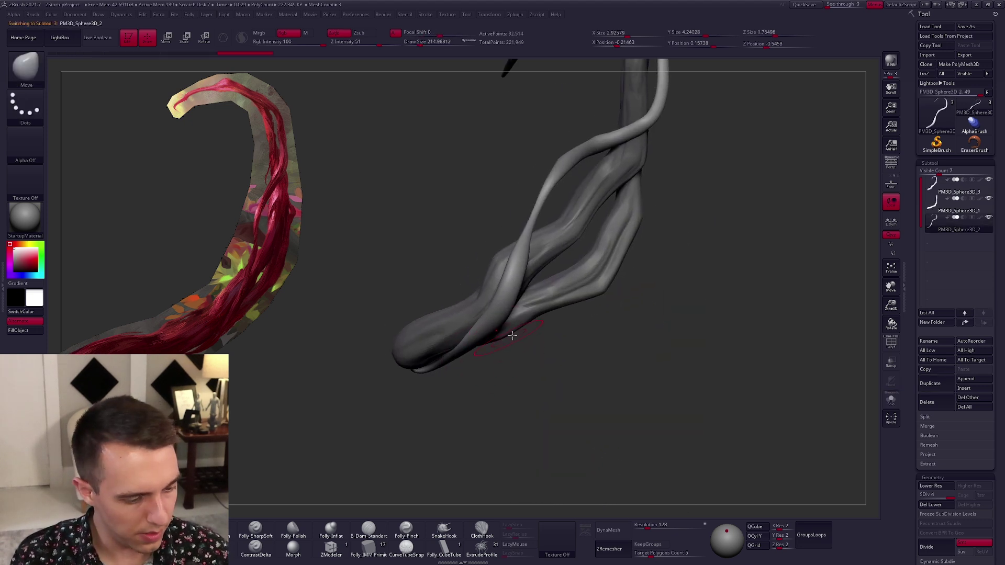
- Pull the thin strand's lower end along the main strand's base with the Move brush at draw size about 215
key(space)
drag(552, 327, 556, 327)
key(space)
drag(444, 351, 443, 353)
key(space)
drag(447, 352, 444, 352)
key(space)
drag(516, 293, 445, 356)
key(space)
mouse_move(471, 339)
mouse_down()
mouse_move(483, 338)
mouse_move(478, 360)
mouse_up()
- Tuck the thin strand's base end under the main strand's rounded root with the Move brush from several angles
right_drag(480, 360, 534, 358)
drag(421, 368, 407, 362)
right_drag(408, 363, 477, 361)
drag(399, 358, 402, 358)
right_drag(402, 359, 361, 372)
drag(474, 337, 466, 338)
key(space)
drag(466, 338, 455, 339)
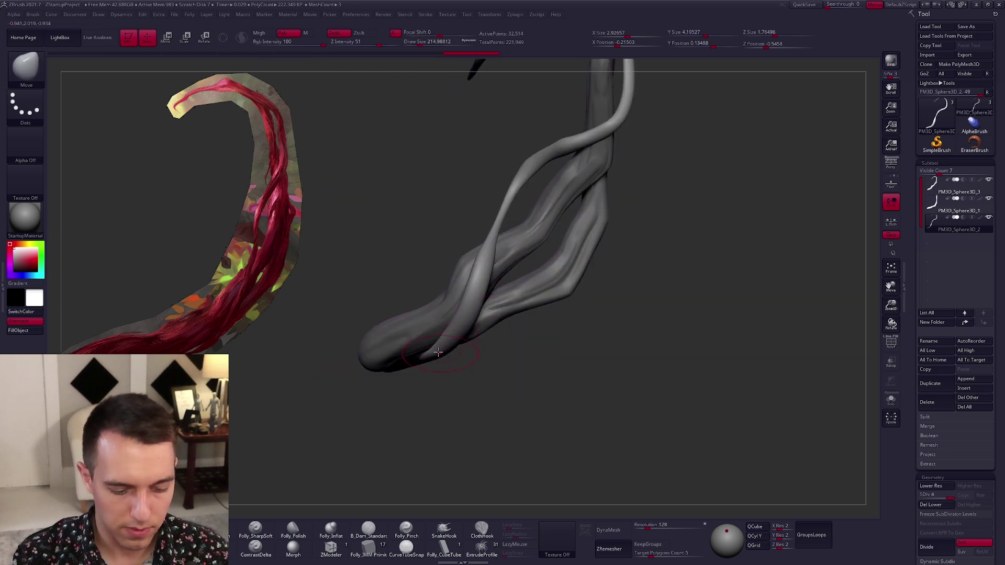
- Push a sharp wavy bend into the thin strand's middle with the Move brush at draw sizes of about 292 and 170
mouse_move(453, 340)
right_down()
mouse_move(409, 372)
mouse_move(424, 387)
mouse_move(440, 393)
mouse_move(516, 287)
right_up()
key(space)
drag(507, 270, 510, 270)
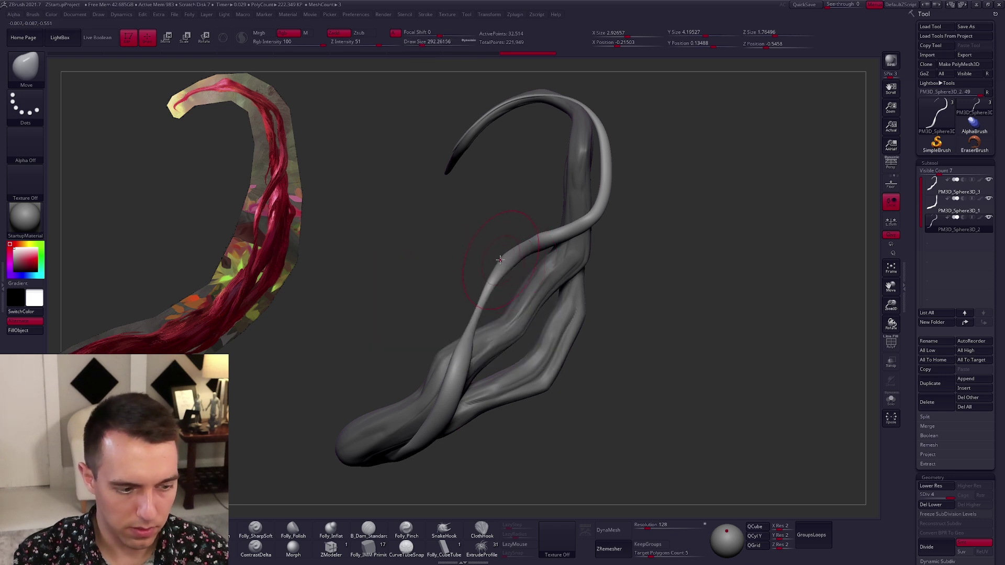
key(space)
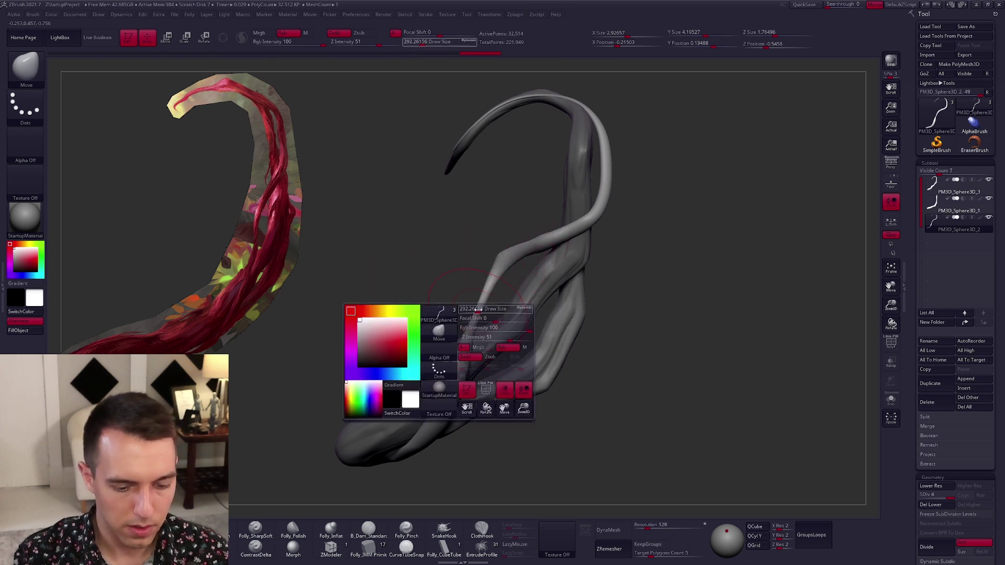
alt+right_drag(483, 299, 471, 352)
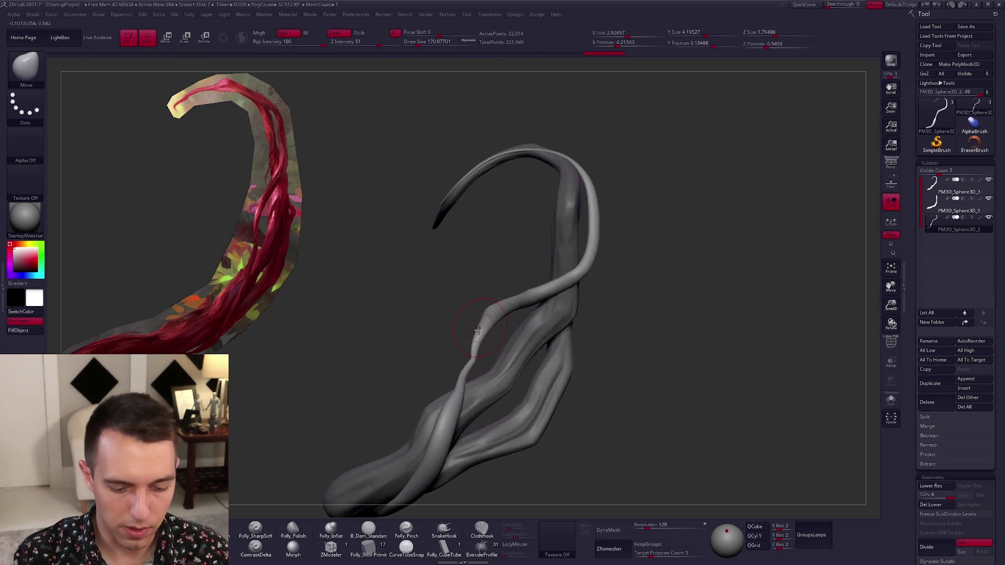
ctrl+right_drag(468, 366, 530, 278)
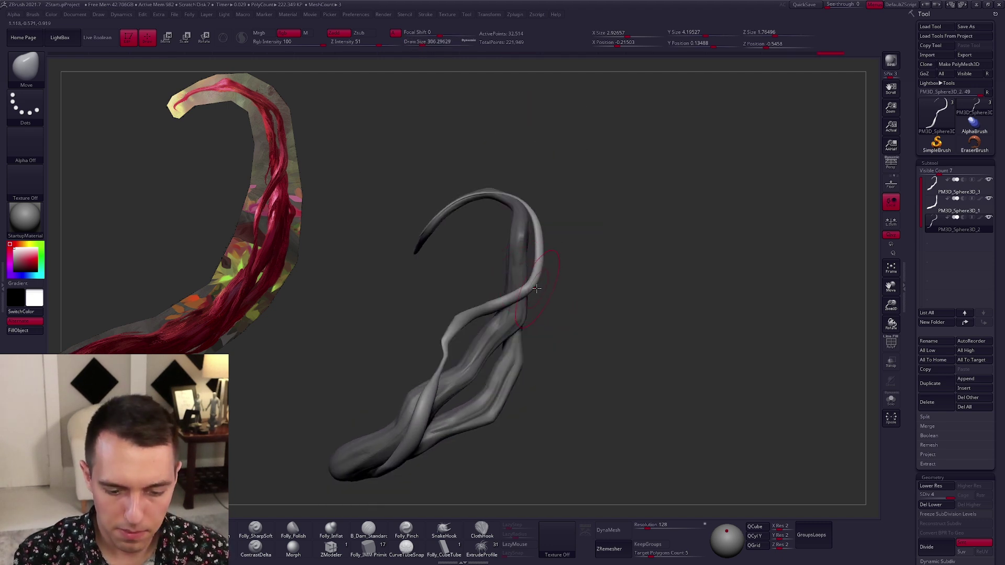
- Push the thin strand's outer curve outward into a tighter corner with the Move brush and smooth the bends
key(space)
ctrl+right_drag(541, 287, 573, 209)
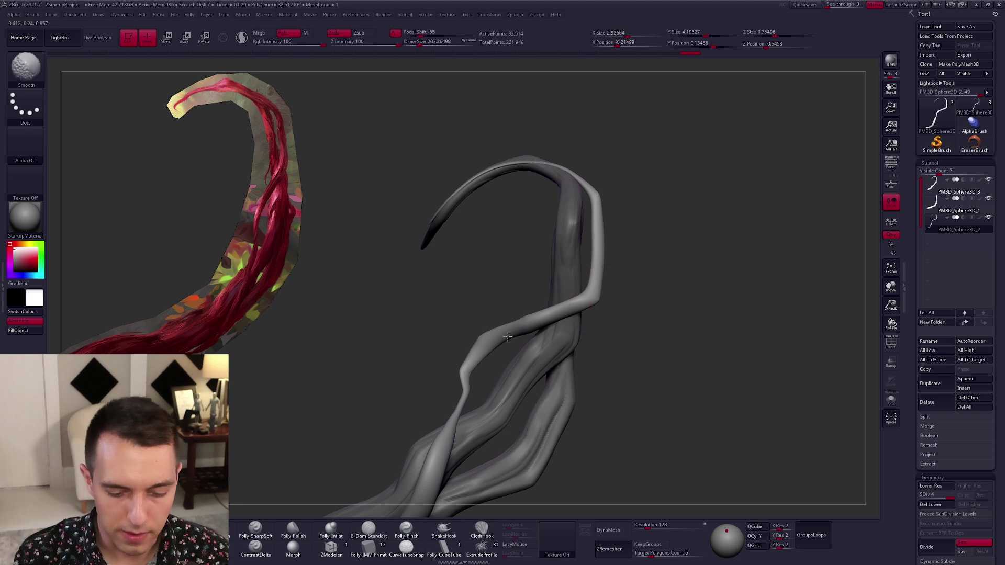
key(bracketleft)
alt+right_drag(570, 341, 581, 391)
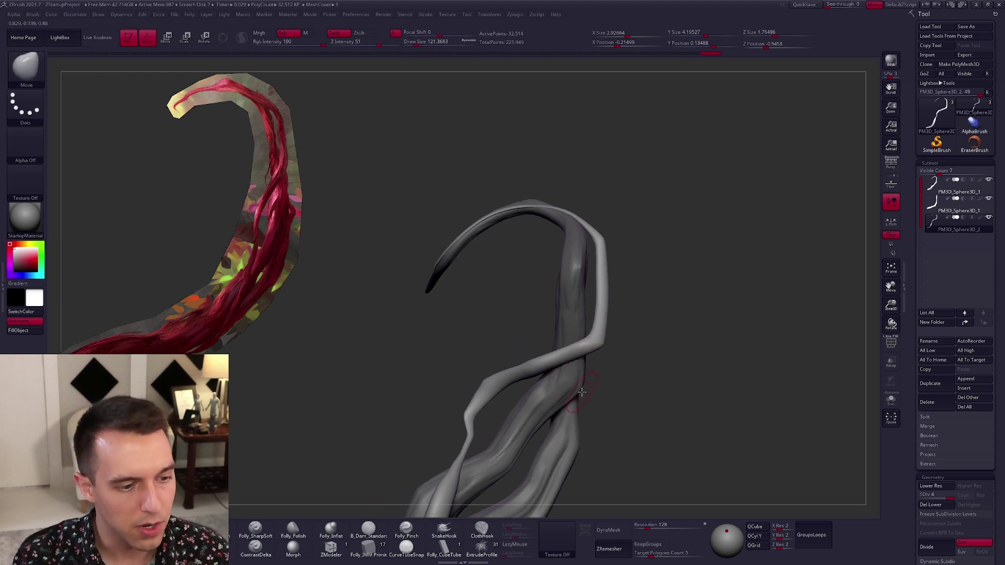
- Shape the thin strand's upper arch over the main strand with the Move brush, enlarging the draw size to about 321
mouse_move(562, 237)
alt+right_down()
mouse_move(583, 267)
mouse_move(545, 301)
alt+right_up()
key(space)
drag(563, 254, 570, 253)
ctrl+right_drag(569, 254, 570, 276)
drag(572, 252, 571, 254)
key(1)
click(587, 255)
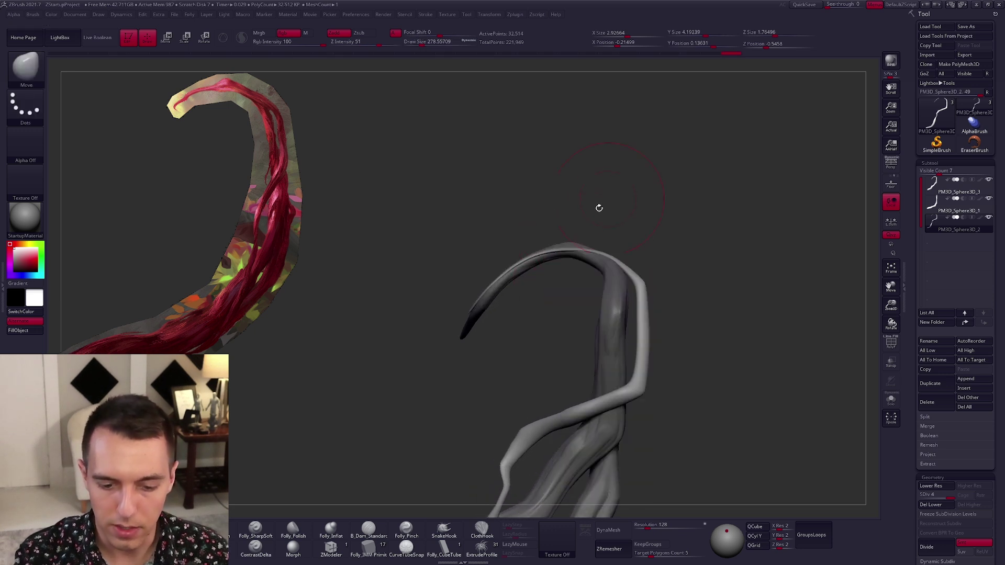
right_drag(571, 256, 572, 294)
key(space)
drag(579, 253, 580, 253)
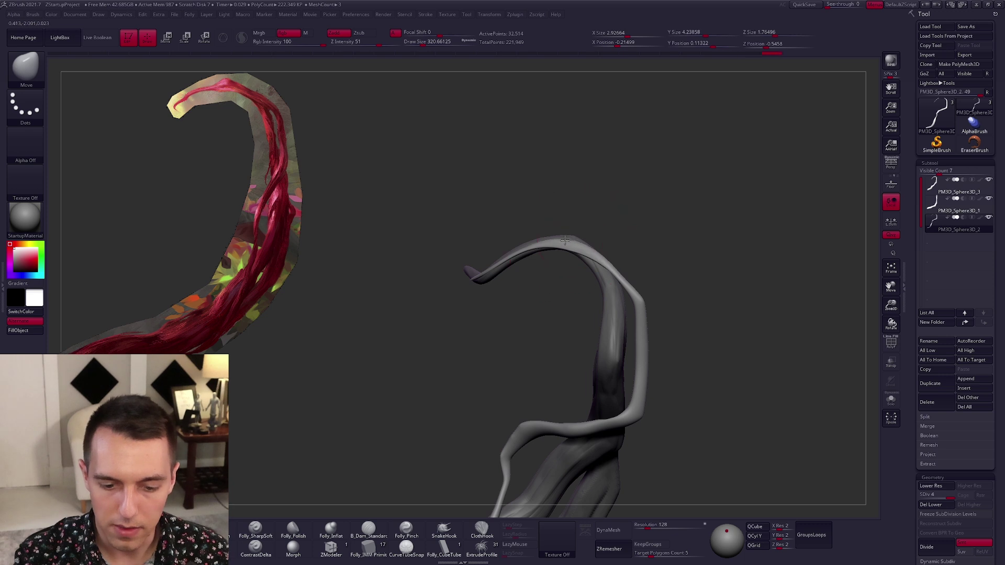
- Bend the thin strand's curled tip around the main strand's tip with the Move brush, enlarging the draw size to about 335
mouse_move(540, 235)
right_down()
mouse_move(453, 282)
mouse_move(467, 283)
right_up()
right_click(465, 283)
right_drag(448, 278, 411, 302)
key(space)
drag(455, 278, 451, 277)
mouse_move(483, 276)
right_down()
mouse_move(470, 278)
mouse_move(471, 248)
right_up()
mouse_move(534, 233)
right_down()
mouse_move(552, 249)
mouse_move(609, 220)
mouse_move(595, 242)
right_up()
key(ctrl+shift+z)
key(ctrl+shift+z)
key(ctrl+shift+z)
key(ctrl+shift+z)
key(ctrl+shift+z)
key(w)
ctrl+drag(581, 234, 648, 248)
key(q)
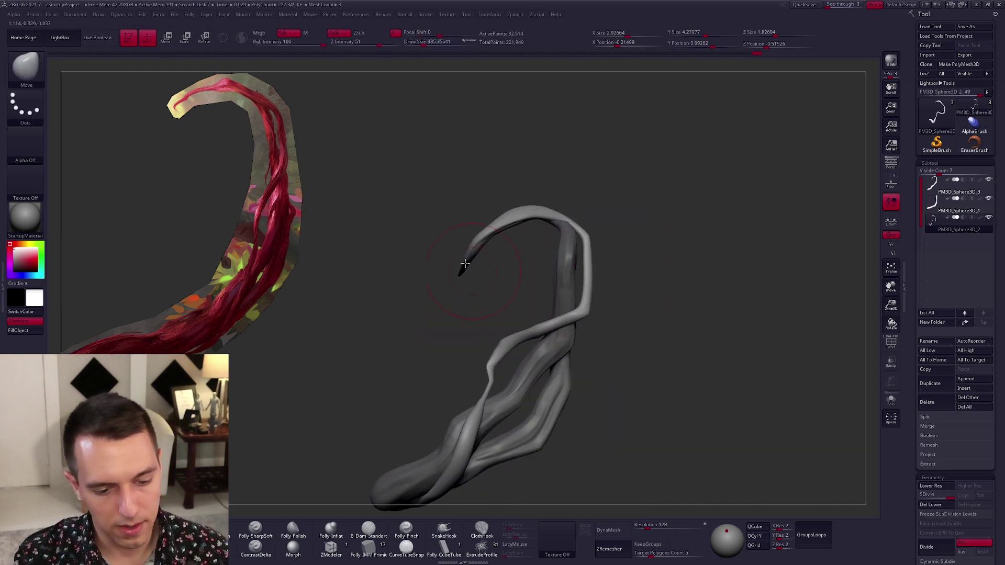
- Isolate the thin strand, subdivide it to level 5 and ready the Folly_Clay brush at draw size about 54
mouse_move(580, 303)
right_down()
mouse_move(665, 344)
mouse_move(750, 325)
right_up()
right_click(652, 327)
mouse_move(623, 341)
right_down()
mouse_move(543, 307)
mouse_move(549, 386)
right_up()
key(1)
key(shift+s)
key(bracketleft)
key(bracketleft)
key(bracketleft)
key(ctrl+d)
- Sculpt long flowing clay streaks along the thin strand's thick lower section with the Folly_Clay brush
drag(435, 358, 562, 207)
mouse_move(524, 252)
right_down()
mouse_move(433, 336)
mouse_move(440, 345)
right_up()
mouse_move(450, 351)
mouse_down()
mouse_move(506, 250)
mouse_move(518, 191)
mouse_up()
right_drag(487, 251, 414, 356)
drag(436, 352, 497, 191)
mouse_move(450, 251)
right_down()
mouse_move(393, 384)
mouse_move(401, 380)
right_up()
mouse_move(428, 364)
mouse_down()
mouse_move(454, 233)
mouse_move(483, 179)
mouse_up()
right_drag(445, 251, 389, 344)
drag(390, 343, 412, 393)
mouse_move(427, 342)
mouse_down()
mouse_move(477, 334)
mouse_move(493, 302)
mouse_up()
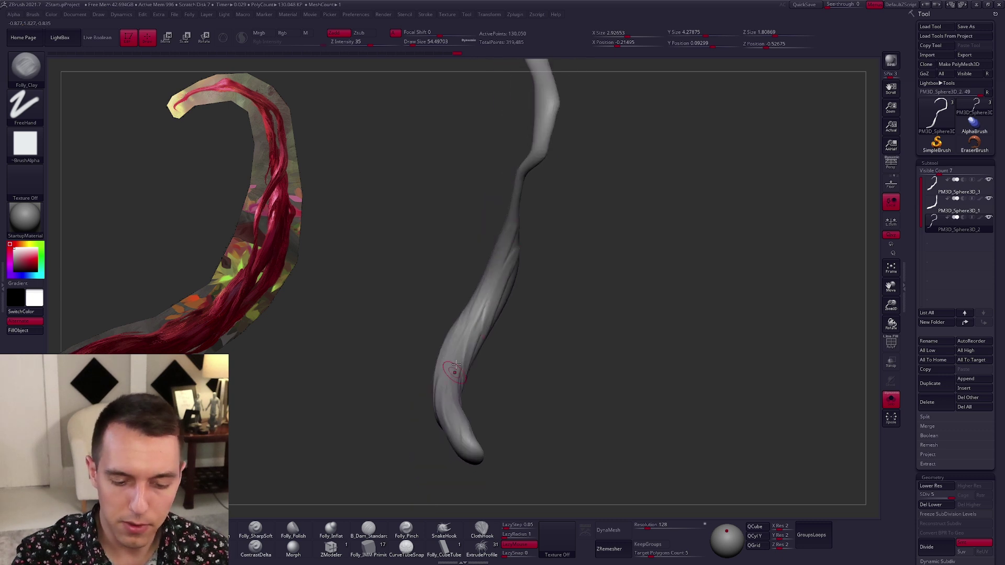
- Add further clay streaks around the curved base of the thin strand, covering its other sides
drag(456, 365, 448, 323)
mouse_move(451, 361)
mouse_down()
mouse_move(450, 315)
mouse_move(493, 280)
mouse_move(442, 309)
mouse_move(433, 328)
mouse_up()
right_drag(412, 365, 441, 363)
drag(461, 235, 435, 327)
mouse_move(435, 327)
right_down()
mouse_move(459, 294)
mouse_move(468, 315)
right_up()
drag(467, 353, 484, 316)
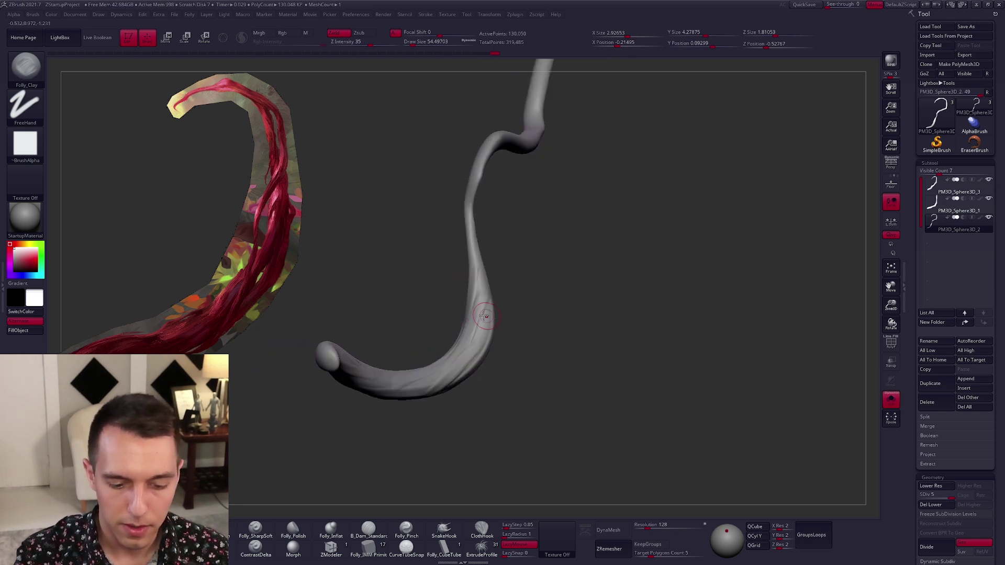
drag(473, 246, 491, 329)
drag(463, 235, 475, 367)
- Extend the clay streaks through the narrow middle bends of the thin strand
mouse_move(475, 366)
right_down()
mouse_move(502, 332)
mouse_move(471, 288)
mouse_move(483, 337)
mouse_move(460, 309)
right_up()
drag(440, 318, 516, 301)
drag(590, 316, 552, 264)
drag(554, 373, 560, 368)
drag(553, 212, 502, 326)
drag(550, 220, 529, 246)
drag(437, 380, 581, 270)
mouse_move(550, 209)
mouse_down()
mouse_move(568, 217)
mouse_move(560, 231)
mouse_up()
drag(442, 379, 602, 253)
drag(492, 348, 506, 298)
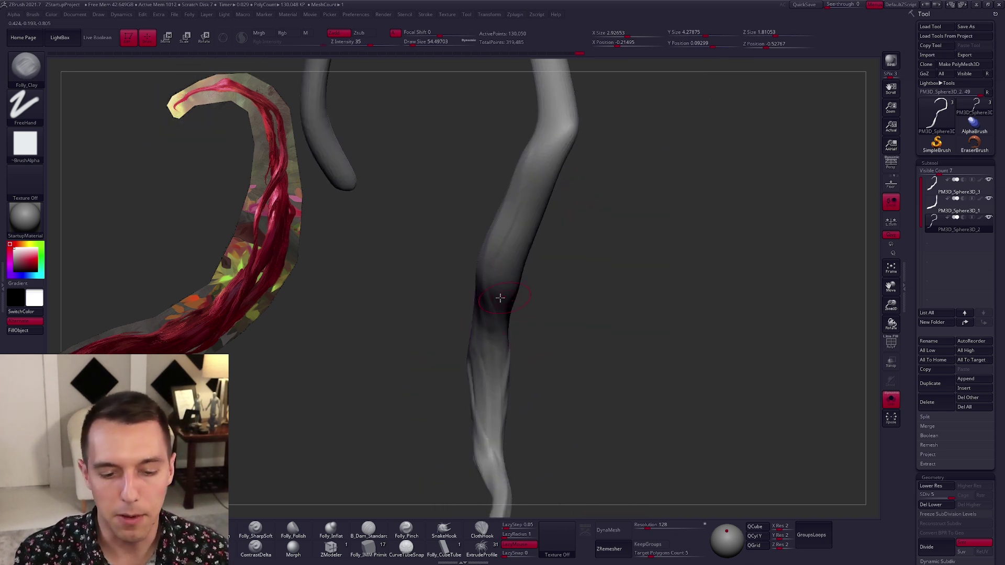
- Sculpt clay streaks along the thin strand's upper section towards its tip with the Folly_Clay brush
drag(548, 164, 460, 383)
drag(581, 226, 466, 305)
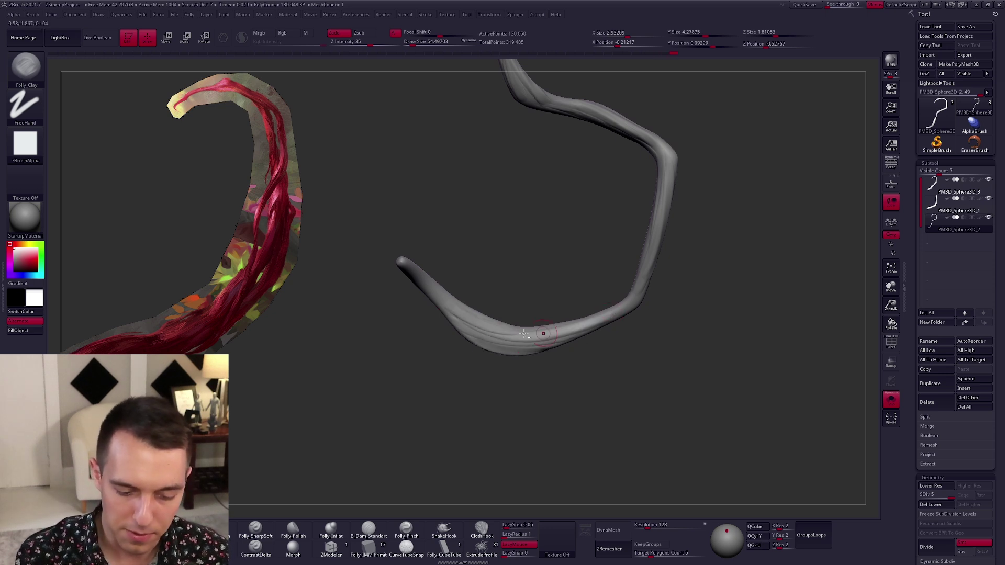
drag(647, 285, 631, 326)
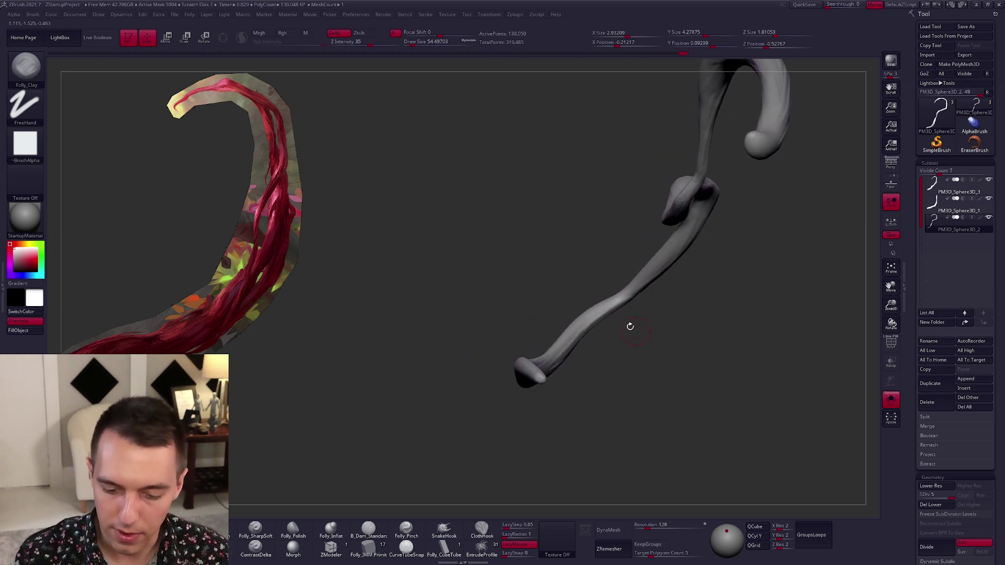
drag(544, 369, 572, 371)
drag(596, 310, 591, 241)
drag(613, 339, 584, 310)
mouse_move(513, 272)
mouse_down()
mouse_move(471, 231)
mouse_move(489, 258)
mouse_move(509, 191)
mouse_up()
drag(506, 141, 565, 251)
- Show all strands, lower the thin strand to subdivision level 2 and bend its middle around the main strand with the Move brush
key(shift+d)
ctrl+right_drag(541, 228, 551, 271)
key(space)
click(550, 231)
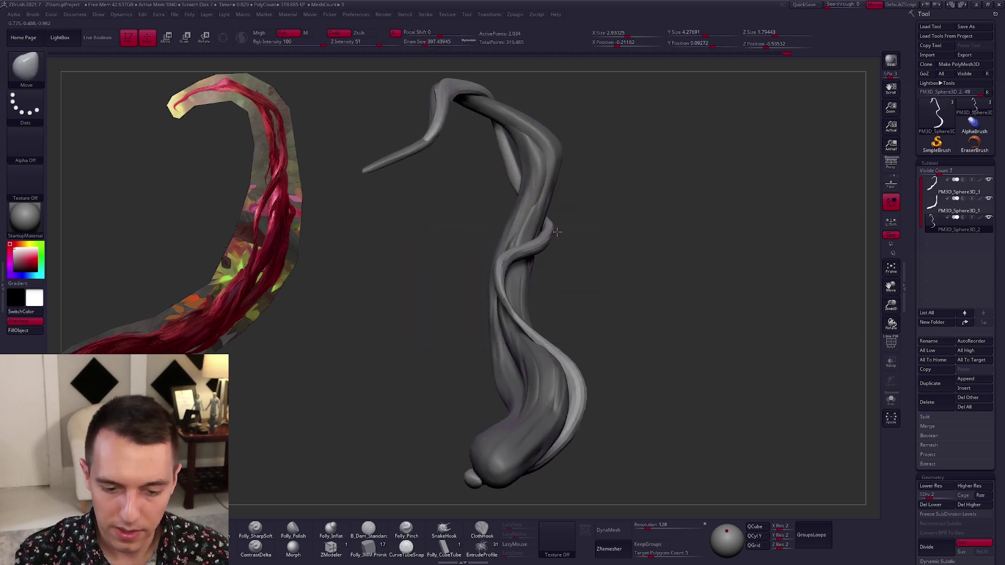
drag(557, 232, 545, 270)
key(space)
click(541, 271)
drag(558, 224, 549, 231)
drag(570, 250, 591, 268)
mouse_move(553, 241)
mouse_down()
mouse_move(544, 265)
mouse_move(535, 262)
mouse_move(523, 221)
mouse_move(518, 291)
mouse_move(537, 315)
mouse_move(547, 289)
mouse_up()
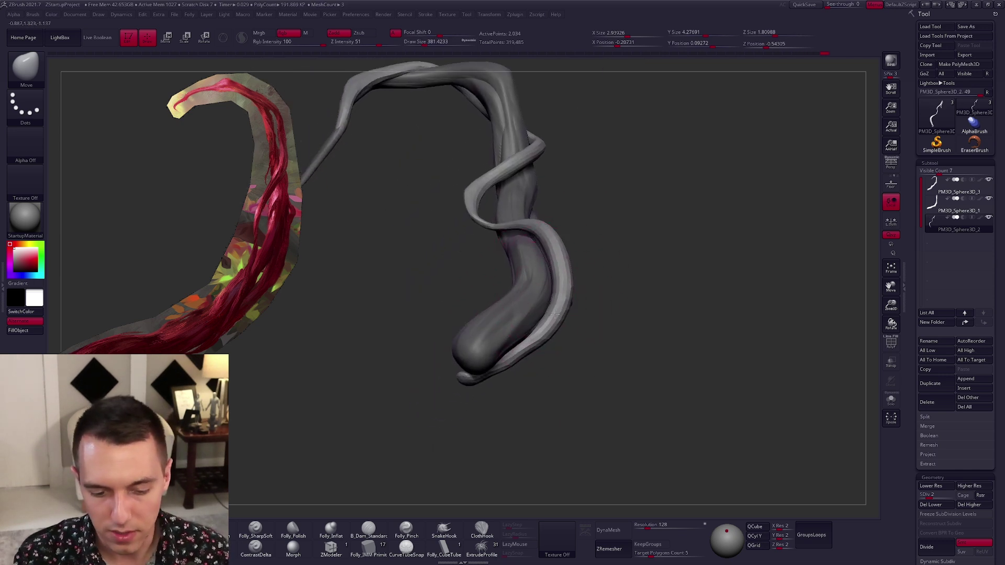
- Reposition the thin strand's lower loop beneath the base with the Move brush at draw size about 292, undoing unwanted pulls
right_drag(548, 328, 547, 329)
drag(550, 331, 539, 340)
mouse_move(516, 366)
right_down()
mouse_move(503, 335)
mouse_move(522, 309)
right_up()
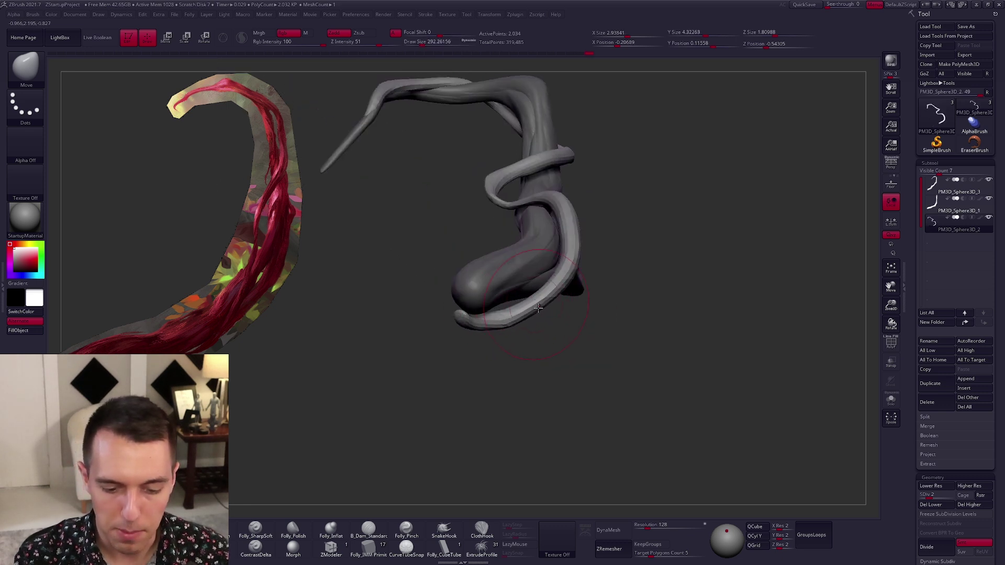
key(ctrl+z)
key(ctrl+z)
key(ctrl+z)
key(ctrl+z)
key(ctrl+z)
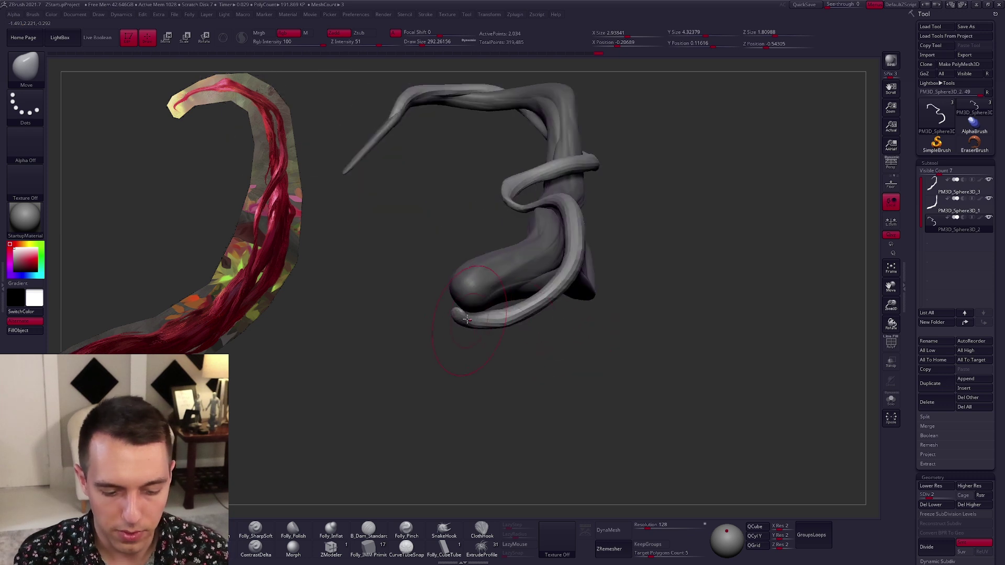
key(ctrl+z)
key(ctrl+z)
key(ctrl+z)
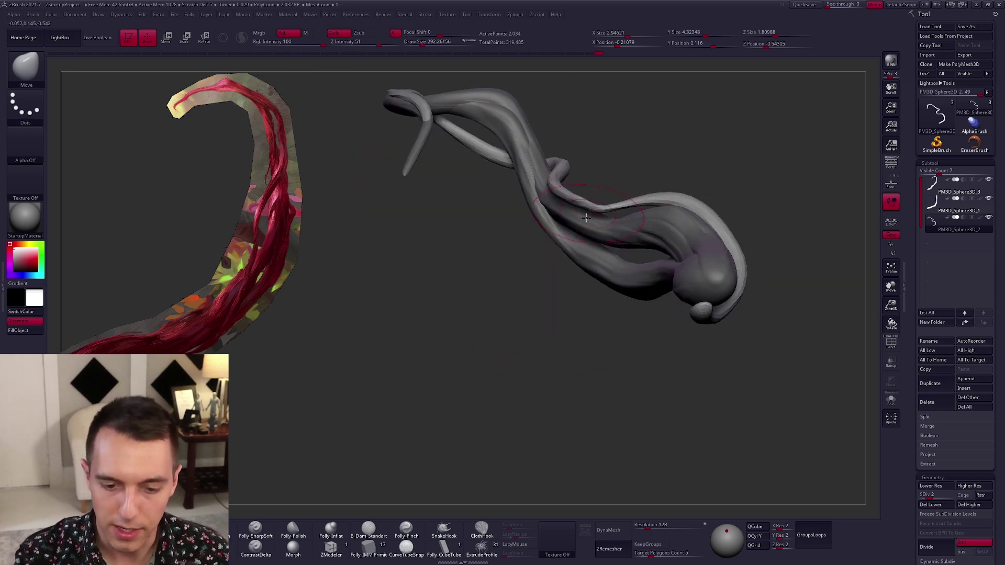
key(space)
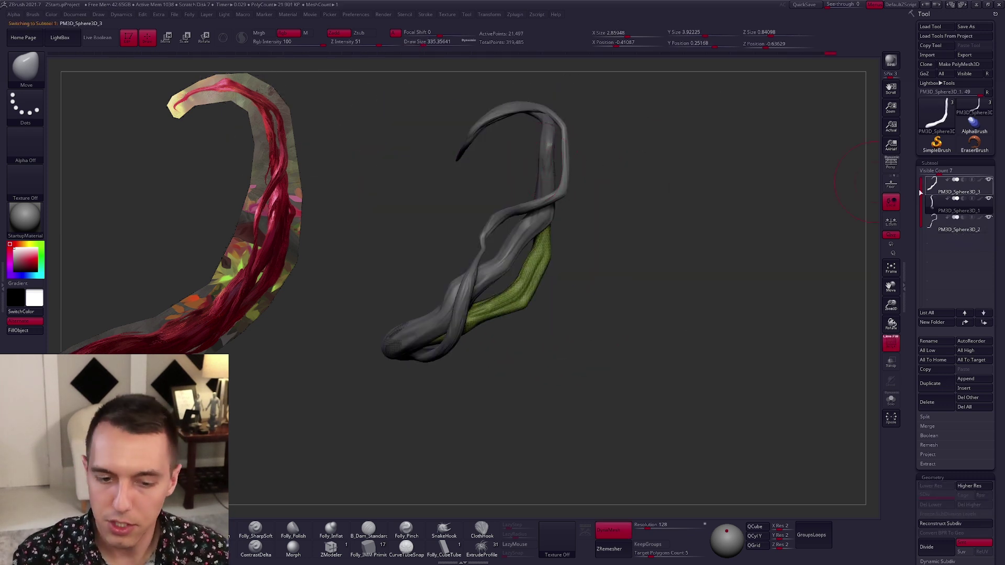
- Merge the main strand's subtool down with the second strand's subtool and turn off the polyframe display
click(925, 191)
key(ctrl+space)
click(758, 257)
click(736, 274)
key(shift+f)
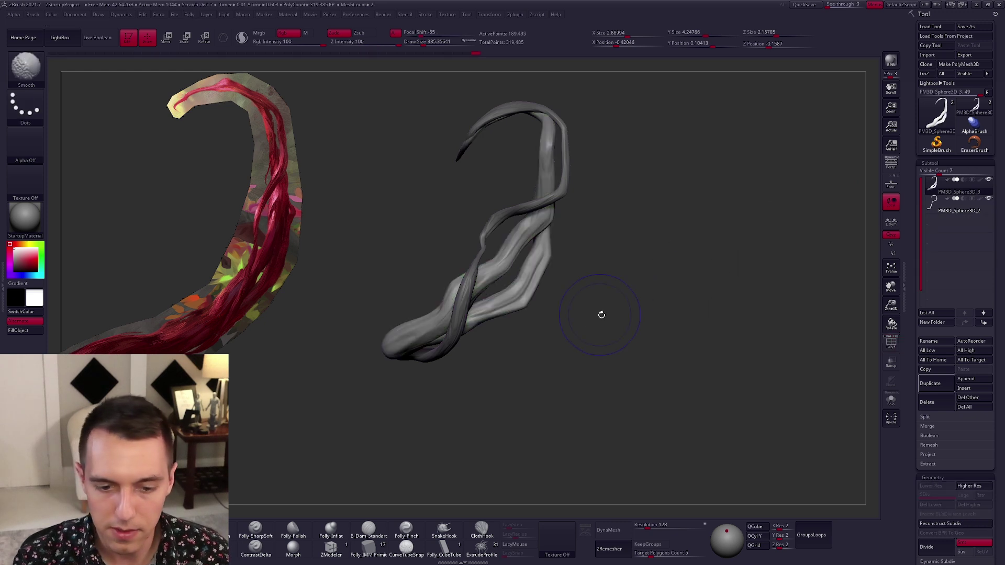
- Undo the unwanted changes and DynaMesh the two merged strands at resolution 128
key(ctrl+z)
key(ctrl+z)
key(ctrl+z)
key(ctrl+z)
key(ctrl+z)
key(ctrl+z)
drag(604, 328, 770, 218)
click(615, 529)
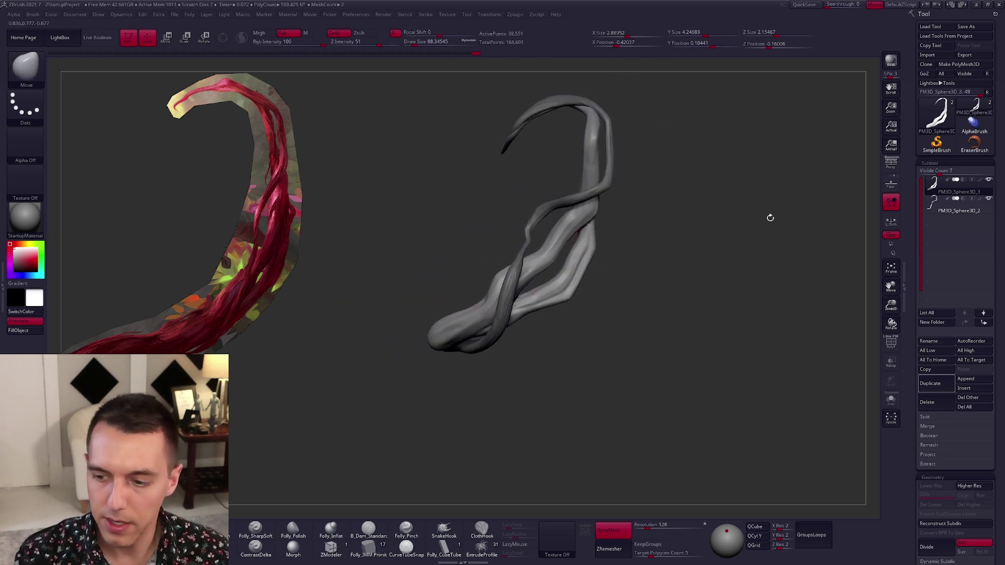
- Merge the combined strands down with the thin strand into one subtool and display the polygroups
click(955, 211)
click(934, 189)
key(space)
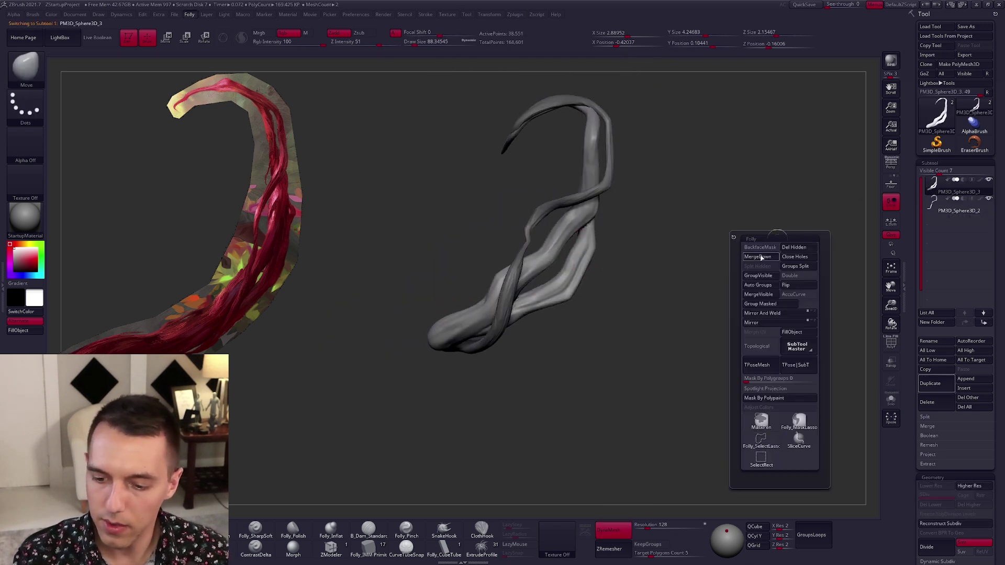
click(761, 256)
click(732, 275)
key(shift+f)
key(shift+f)
mouse_move(697, 314)
mouse_down()
mouse_move(657, 312)
mouse_move(683, 336)
mouse_move(693, 335)
mouse_move(633, 322)
mouse_up()
key(shift+f)
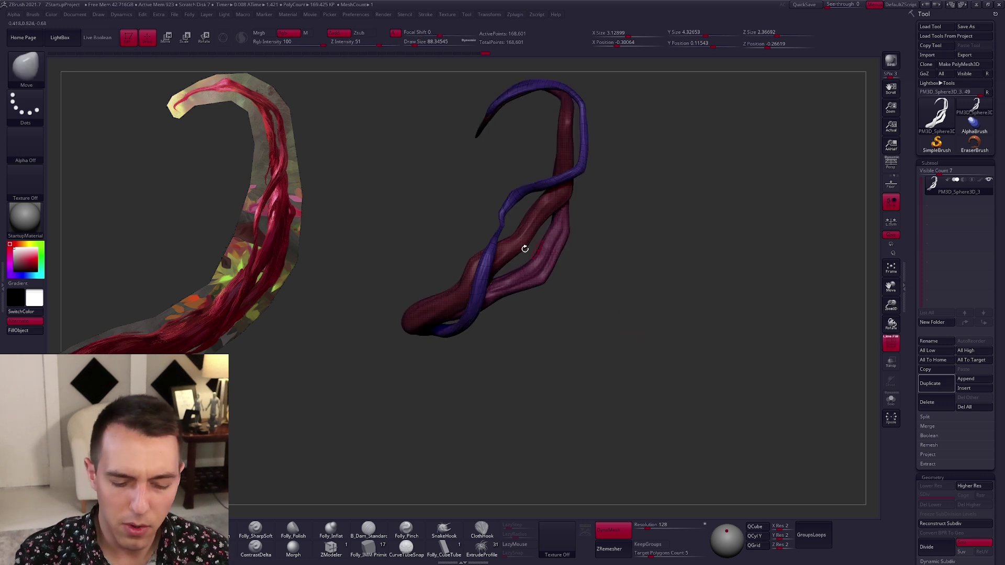
- Isolate the thin strand's polygroup and split the hidden parts into a separate subtool
ctrl+shift+click(487, 270)
ctrl+shift+drag(648, 204, 681, 210)
click(675, 250)
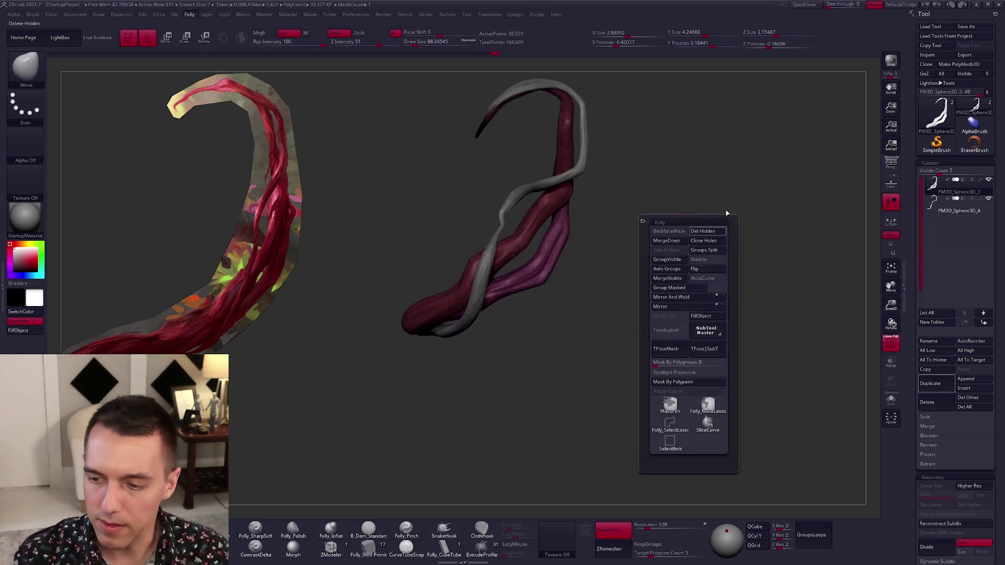
mouse_move(796, 247)
mouse_down()
mouse_move(817, 280)
mouse_move(828, 282)
mouse_move(780, 280)
mouse_move(738, 305)
mouse_move(735, 295)
mouse_move(782, 320)
mouse_up()
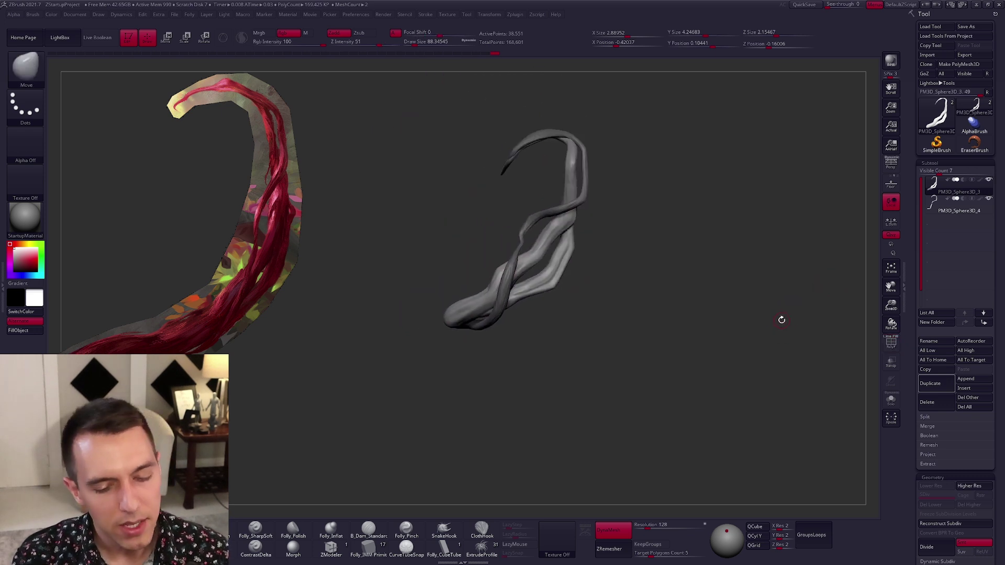
- Sample pink and dark red from the tentacle reference image and apply the paint material
alt+drag(643, 339, 627, 364)
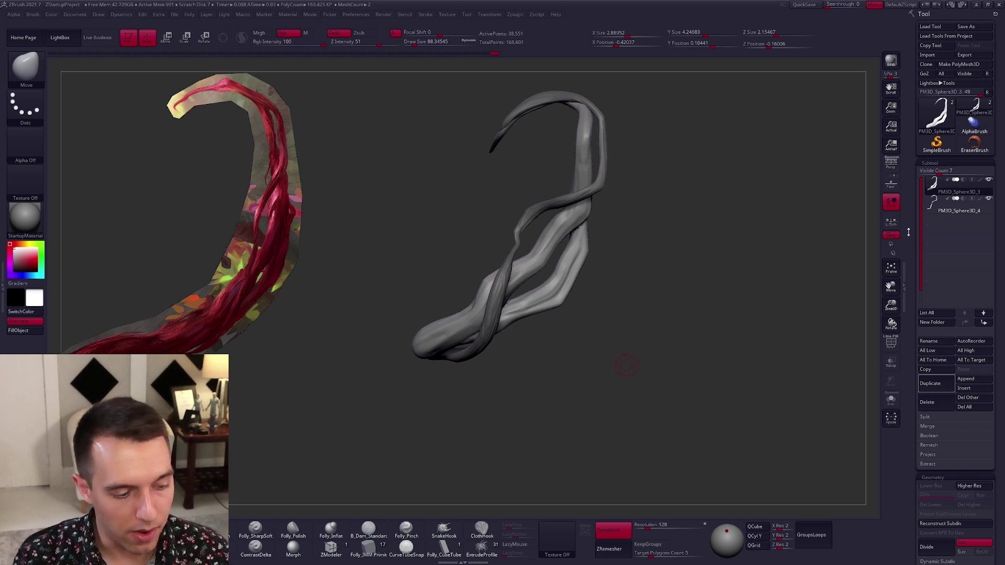
key(shift+z)
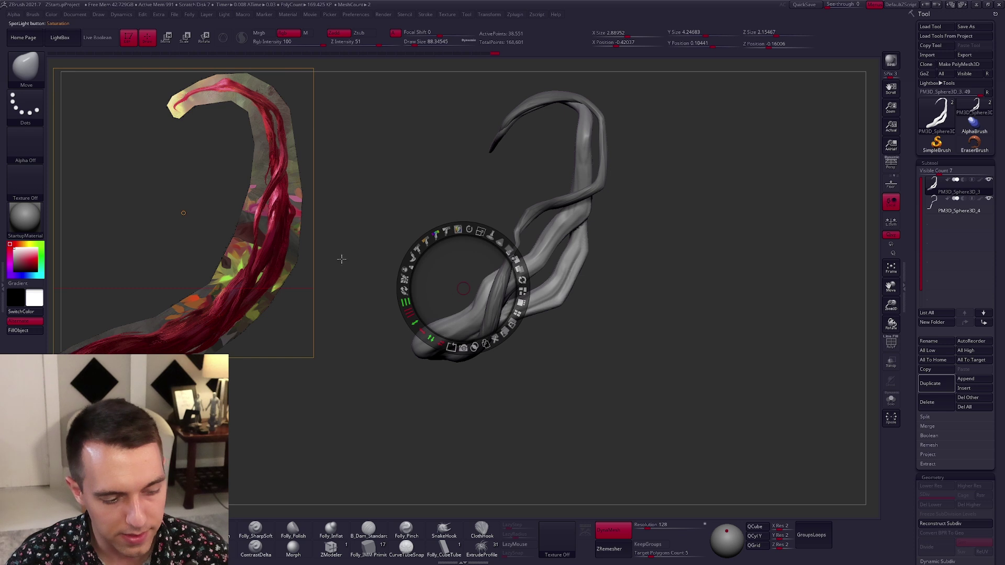
key(c)
key(v)
key(c)
key(z)
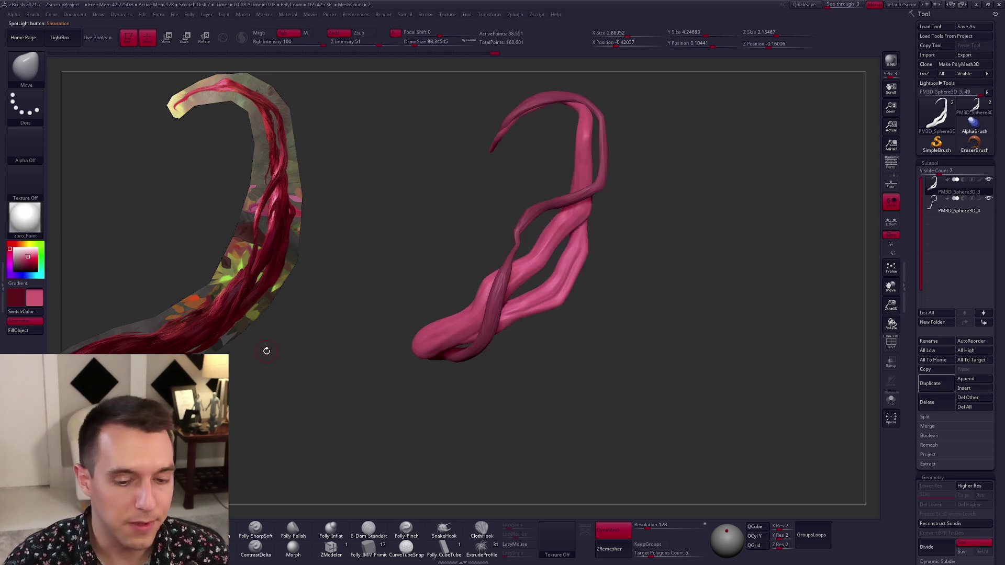
- Set the Folly_Standard brush to paint Rgb without Zadd and fill the strands with dark red
key(1)
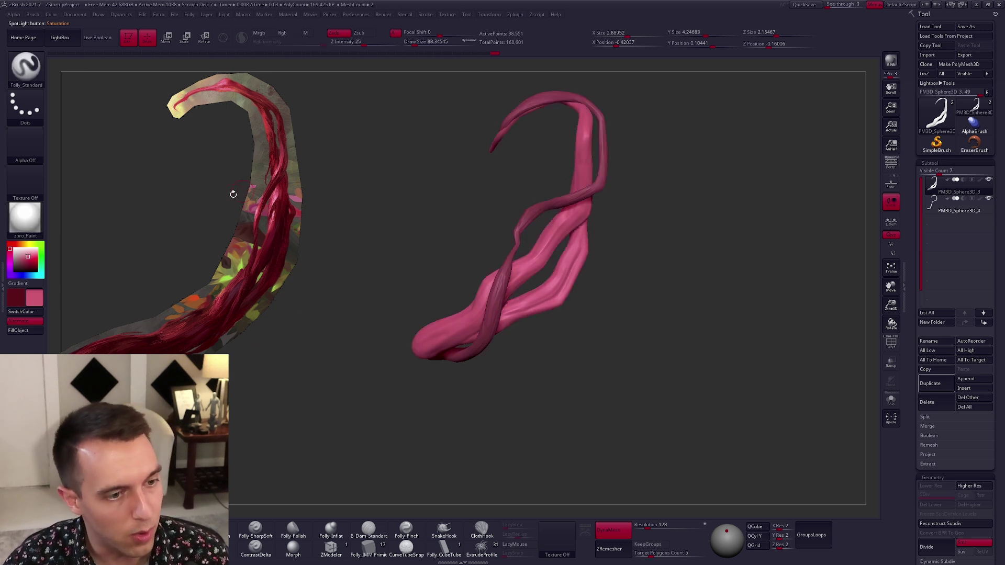
click(263, 34)
click(339, 34)
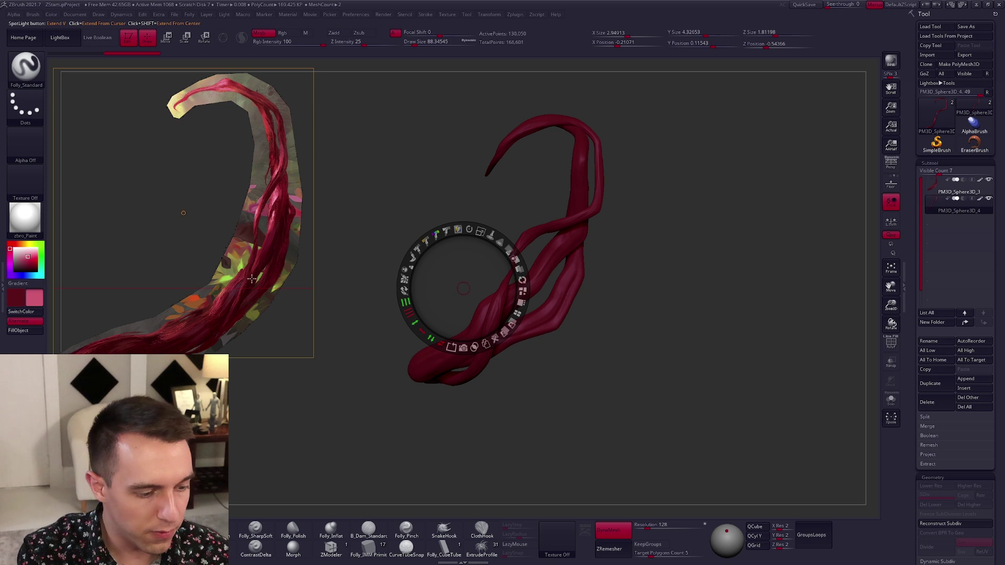
- Set the Folly_Standard brush to the Color Spray stroke with the streaked Alpha 60, using the light red sampled from the reference
key(shift+z)
drag(626, 354, 590, 379)
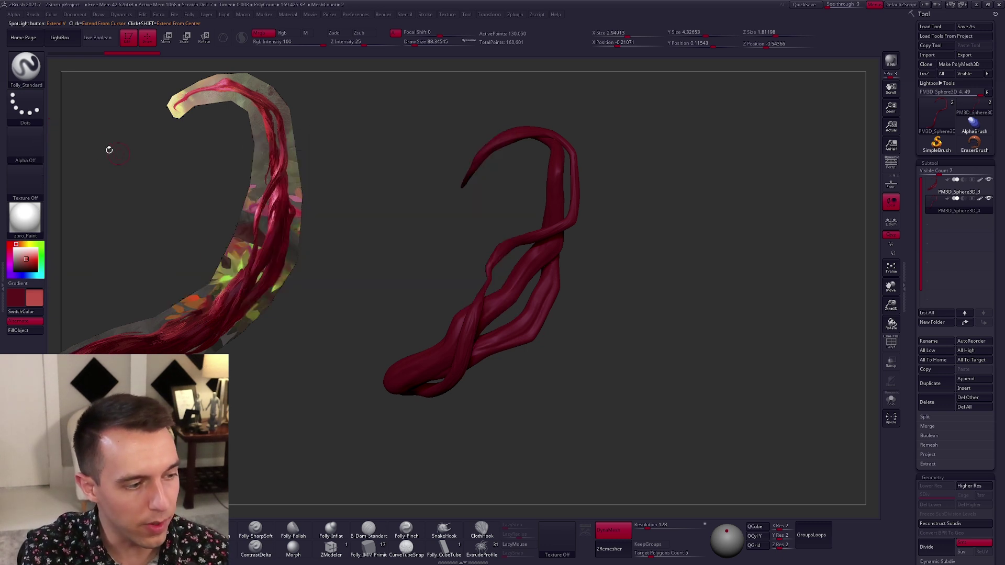
click(30, 114)
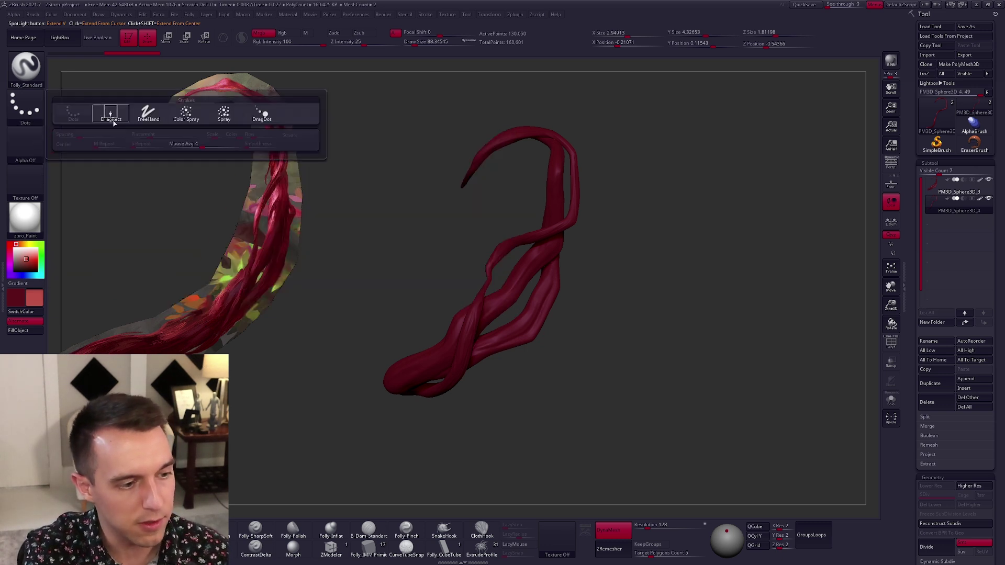
click(192, 116)
click(26, 146)
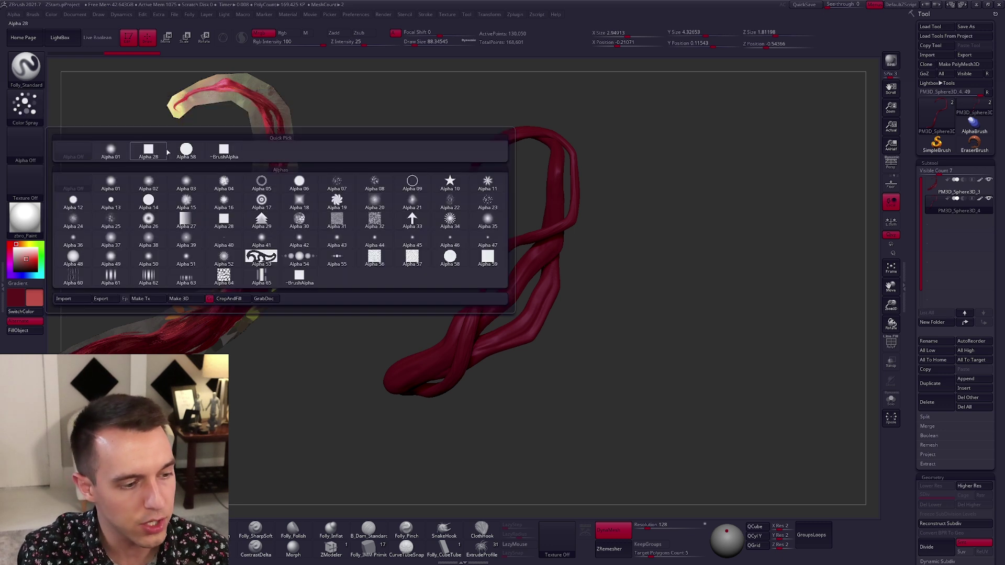
mouse_move(342, 191)
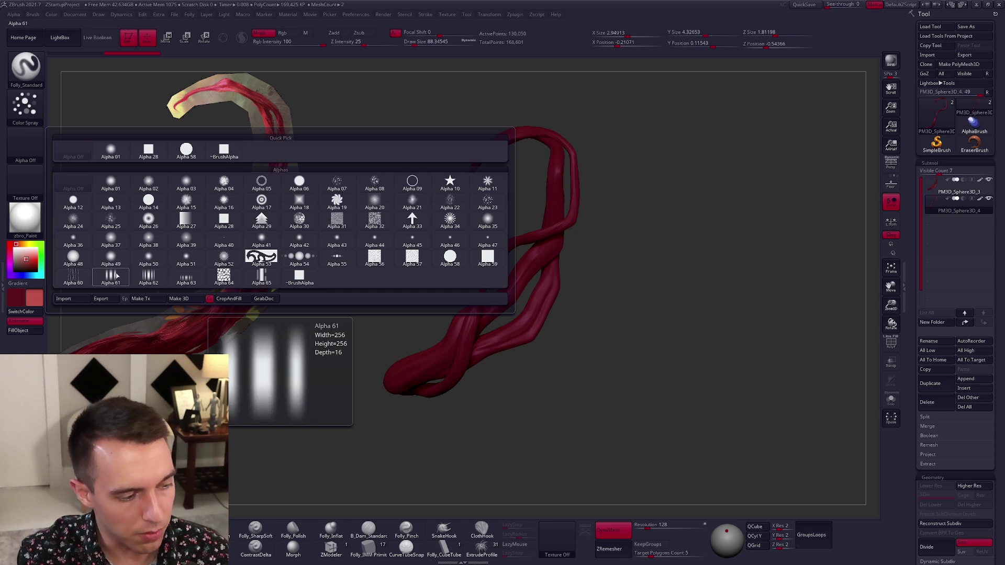
click(73, 276)
- Lower the Rgb Intensity to 25 and undo the light red test strokes on the thin strand
key(space)
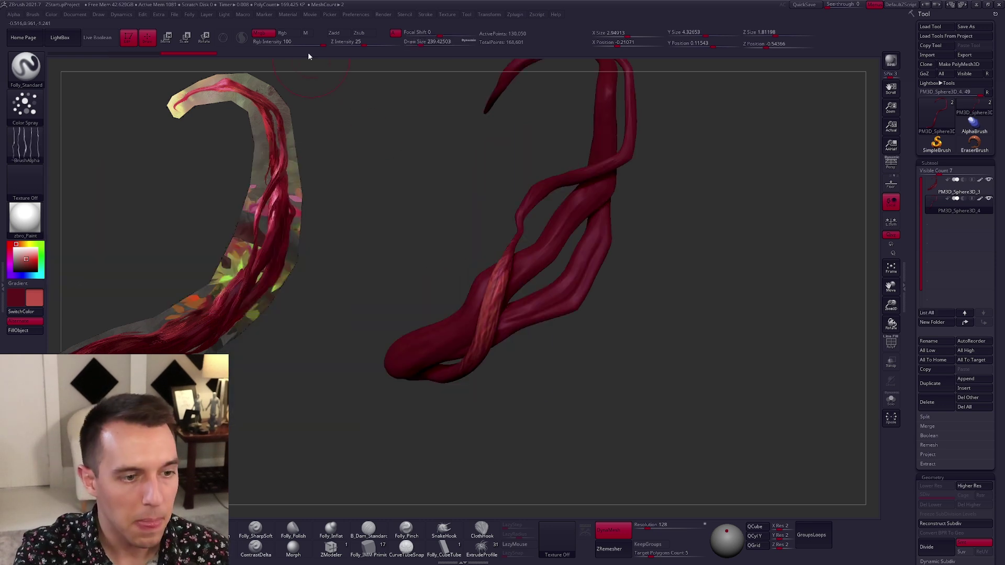
click(308, 46)
drag(308, 47, 289, 47)
key(ctrl+z)
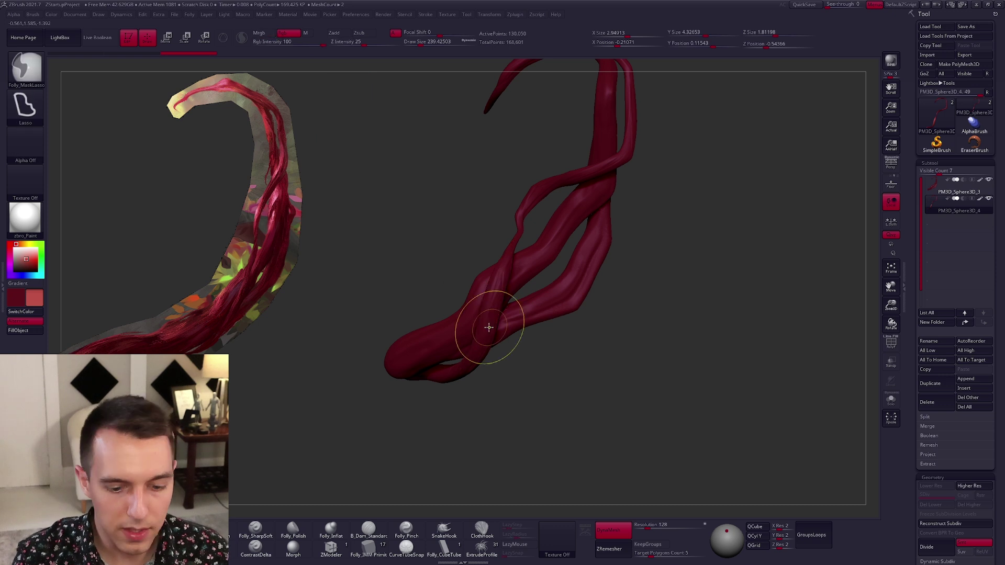
- Set the draw size to about 150 and spray light red streaks along the whole thin strand, isolating it to reach all sides
key(space)
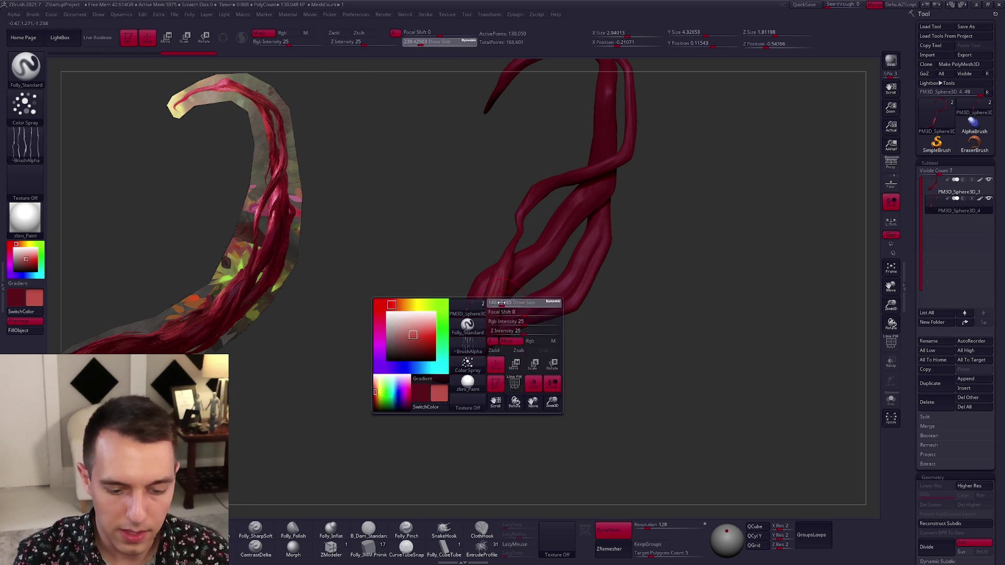
key(space)
drag(495, 301, 491, 300)
mouse_move(491, 301)
right_down()
mouse_move(476, 348)
mouse_move(483, 371)
right_up()
alt+right_drag(492, 334, 462, 341)
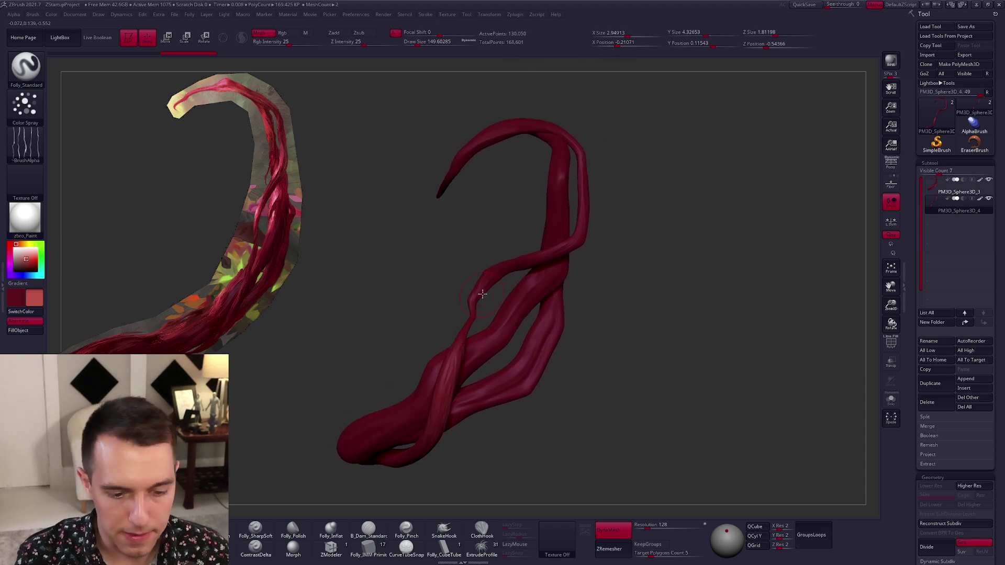
drag(484, 285, 488, 281)
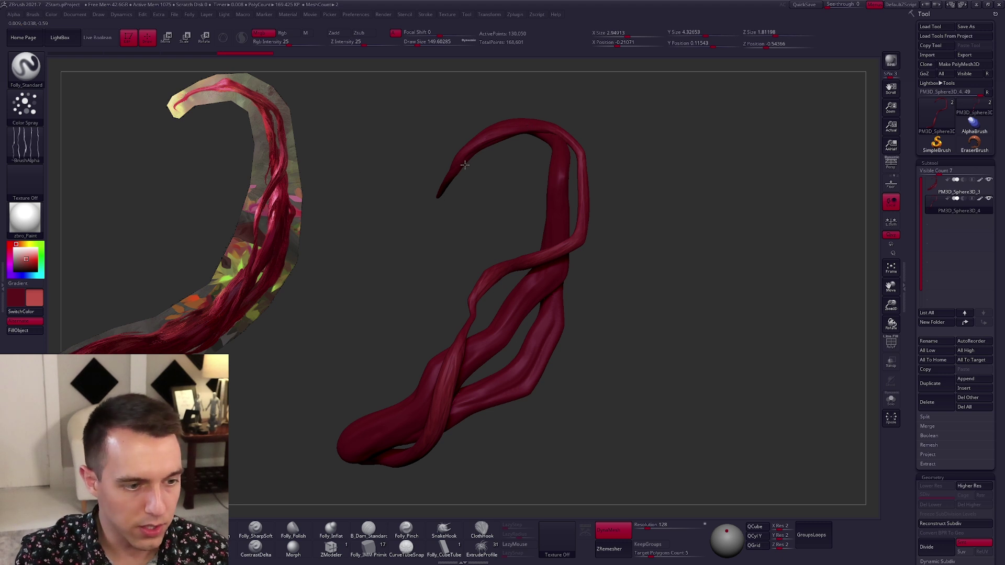
key(ctrl+shift+z)
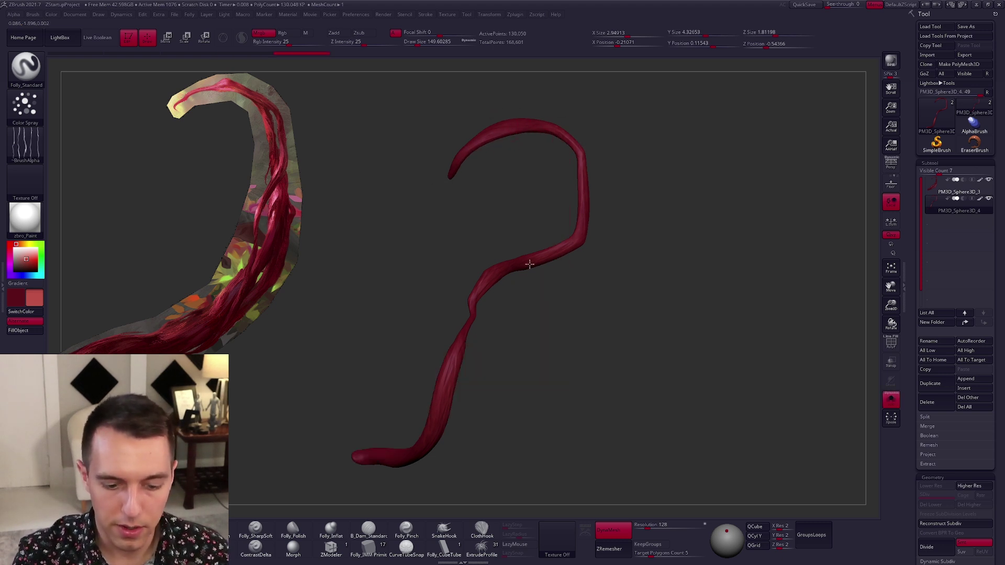
key(ctrl+shift+z)
key(ctrl+shift+z)
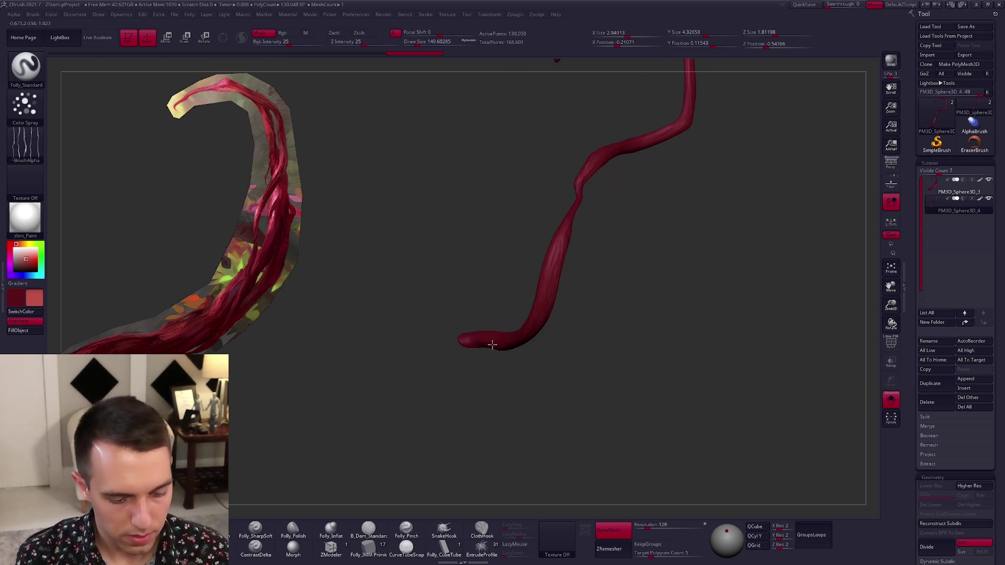
key(ctrl+shift+z)
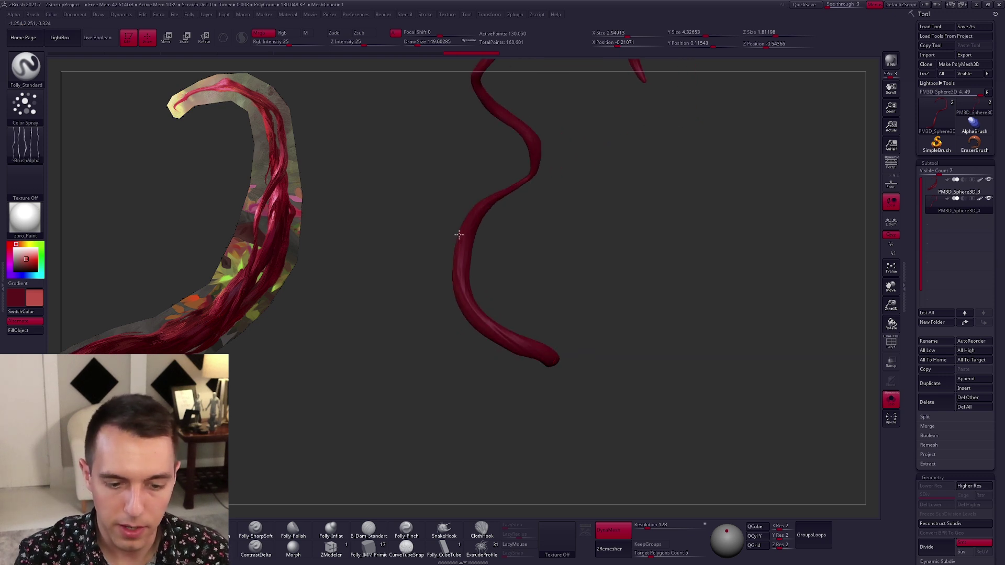
- Switch to the thick strands' subtool and spray light red streaks along them from base to tip
alt+click(514, 185)
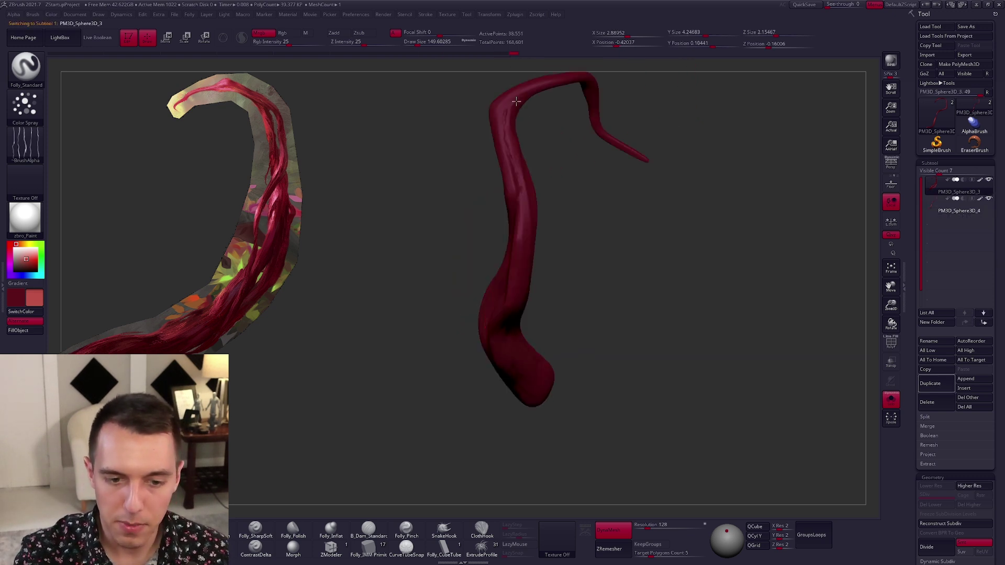
key(ctrl+shift+z)
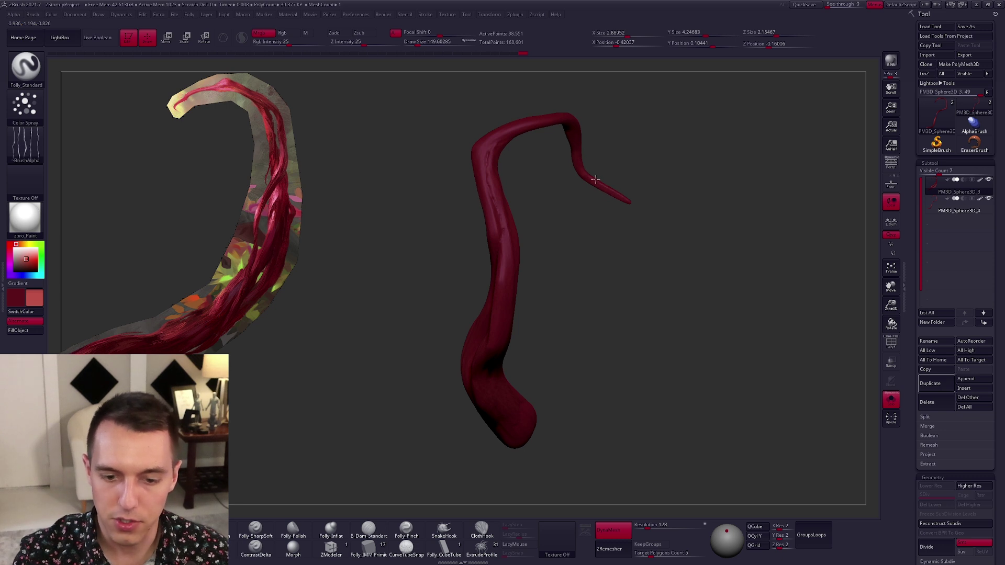
shift+drag(600, 201, 635, 301)
- Sample a very dark red from the tentacle reference image as the paint color
key(shift+z)
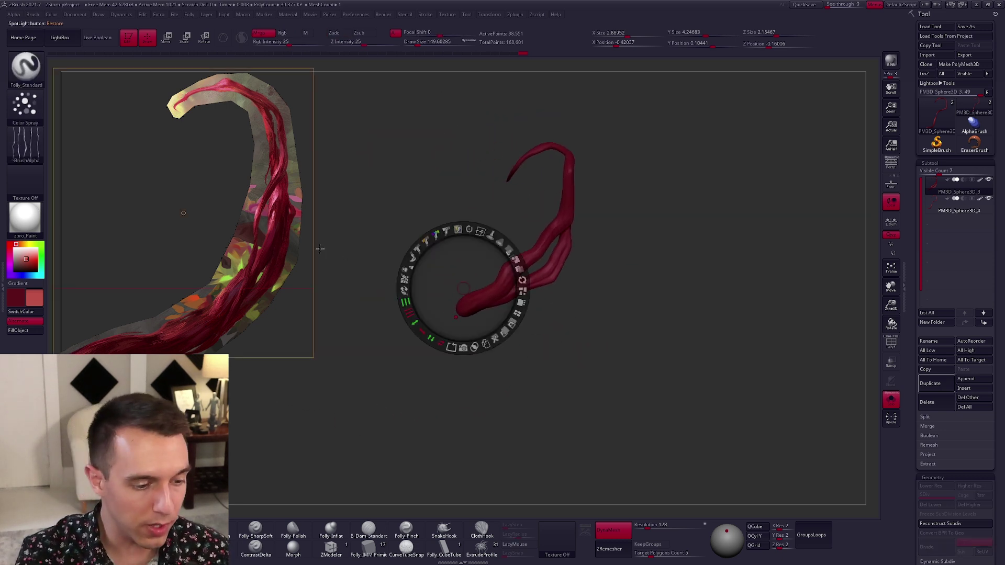
key(c)
key(shift+z)
drag(688, 308, 693, 310)
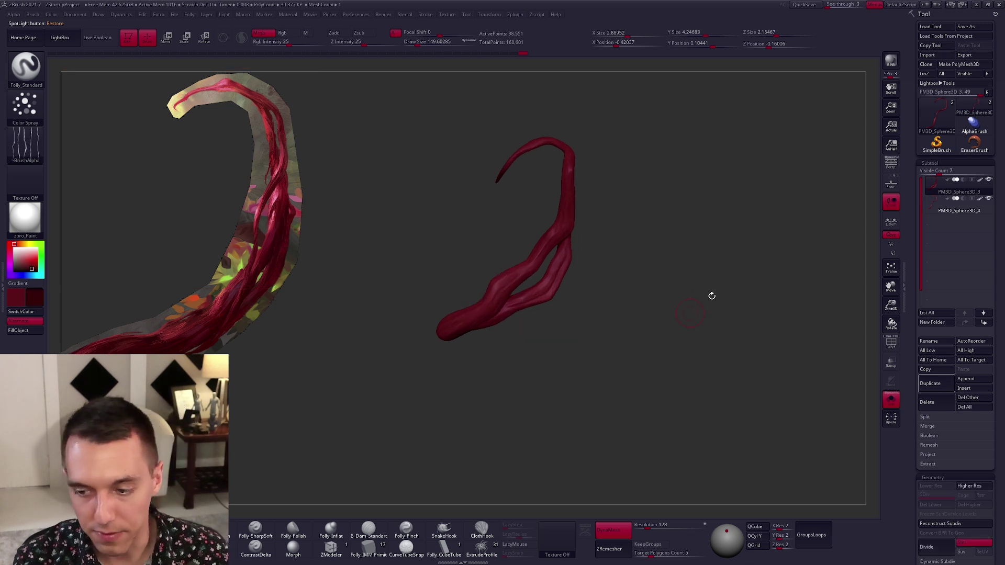
- Spray dark red streaks over the thick strands from the base up to the curled tip, on all sides
alt+drag(506, 296, 521, 355)
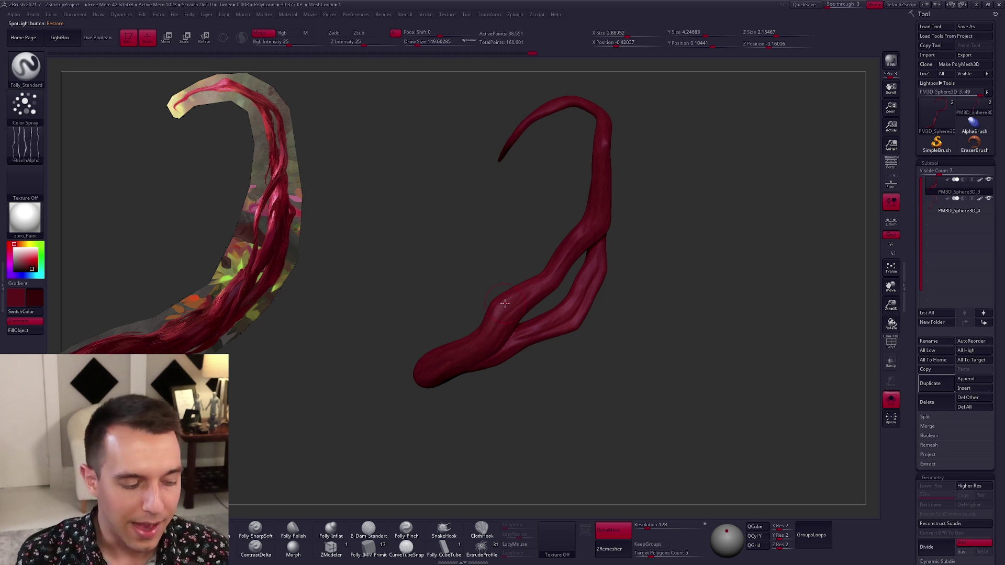
alt+right_drag(505, 304, 497, 345)
drag(544, 311, 541, 317)
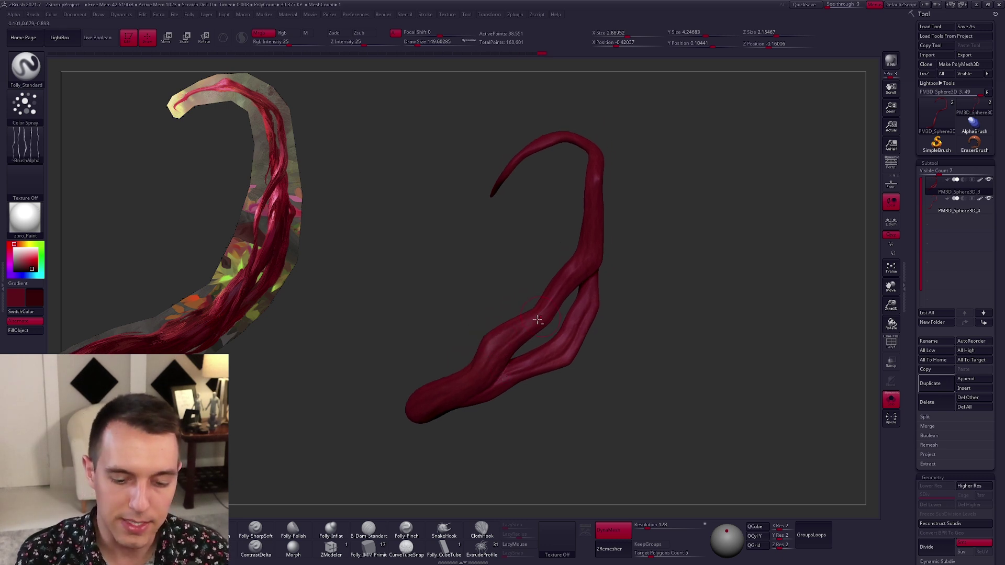
alt+right_drag(537, 320, 513, 341)
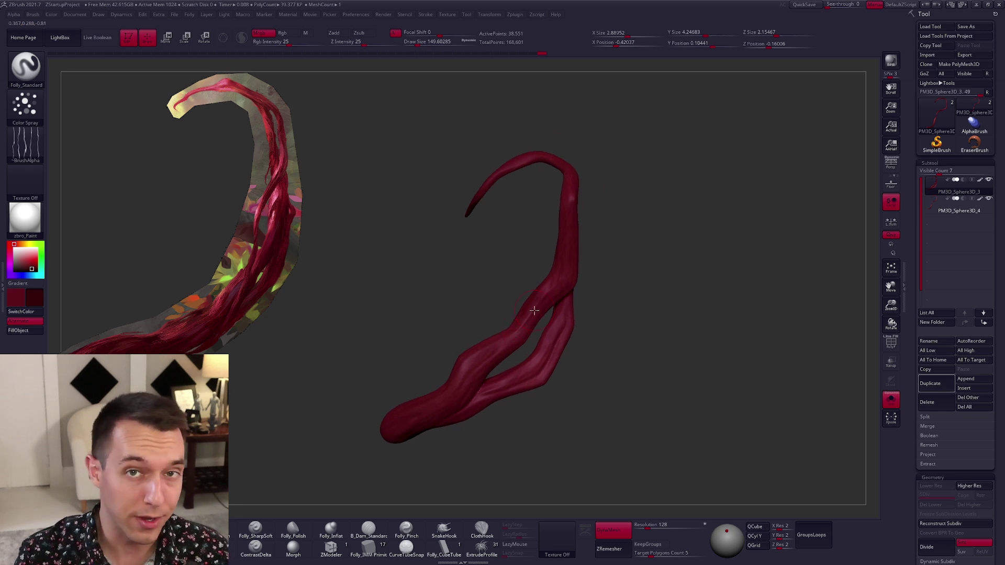
drag(526, 156, 590, 187)
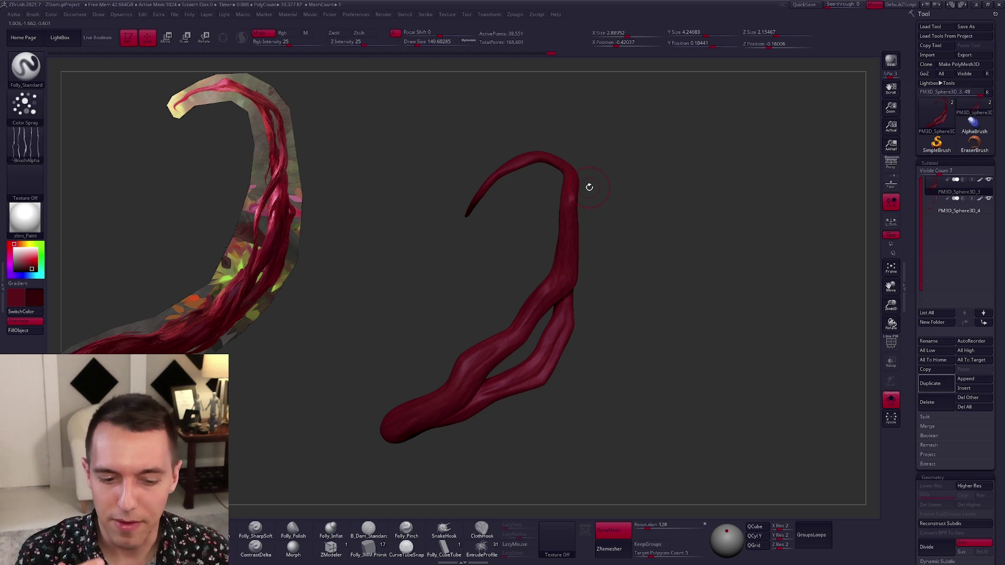
drag(590, 186, 575, 352)
right_drag(553, 398, 585, 297)
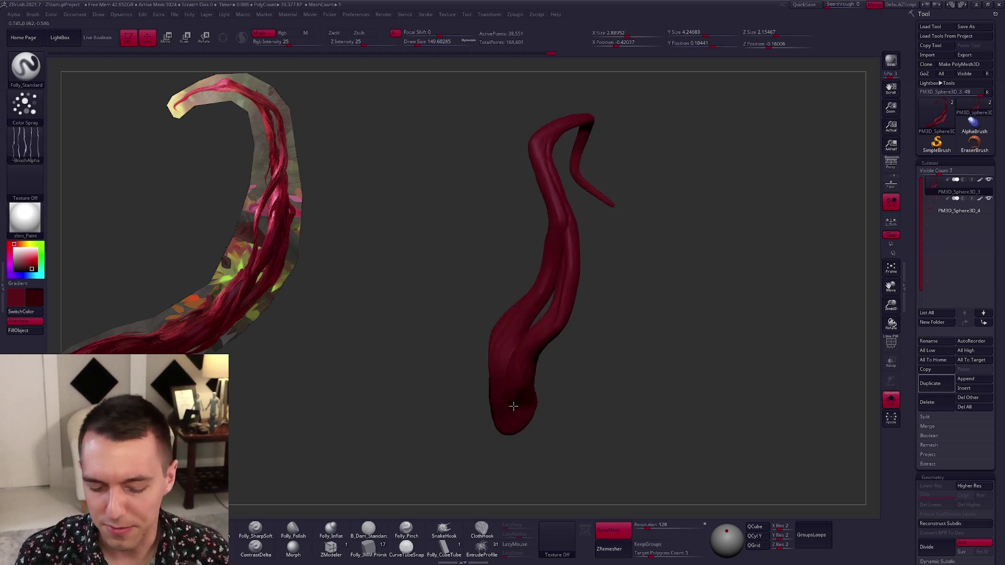
drag(552, 309, 567, 232)
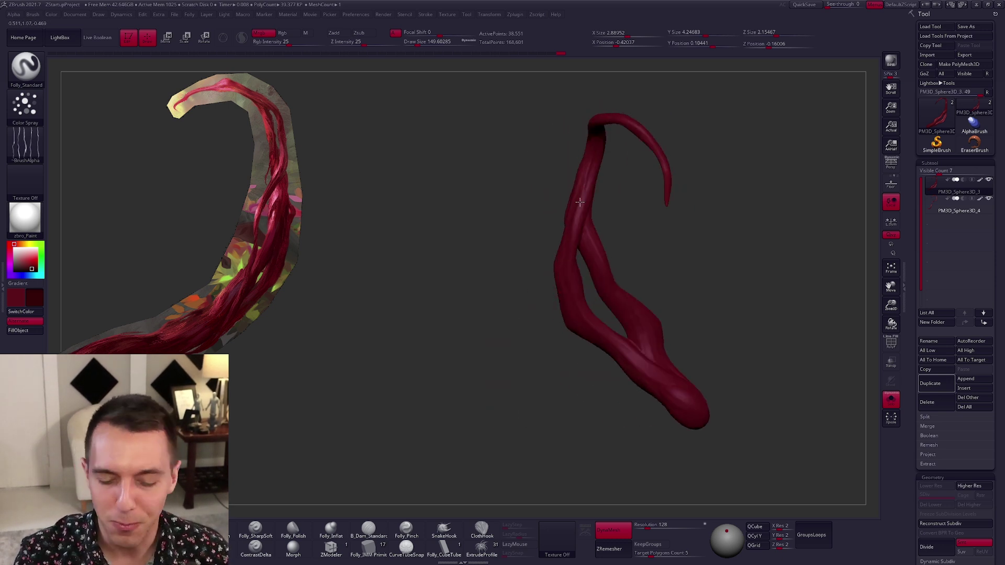
drag(623, 372, 718, 355)
alt+drag(750, 309, 683, 290)
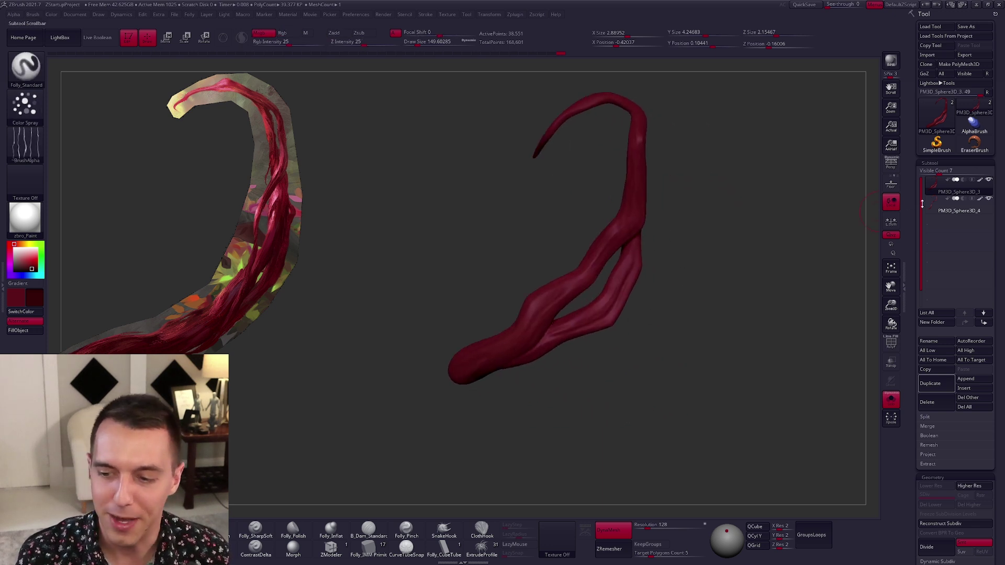
- Switch to the thin strand's subtool and spray dark red streaks along it, on all sides
key(Down)
drag(589, 283, 478, 370)
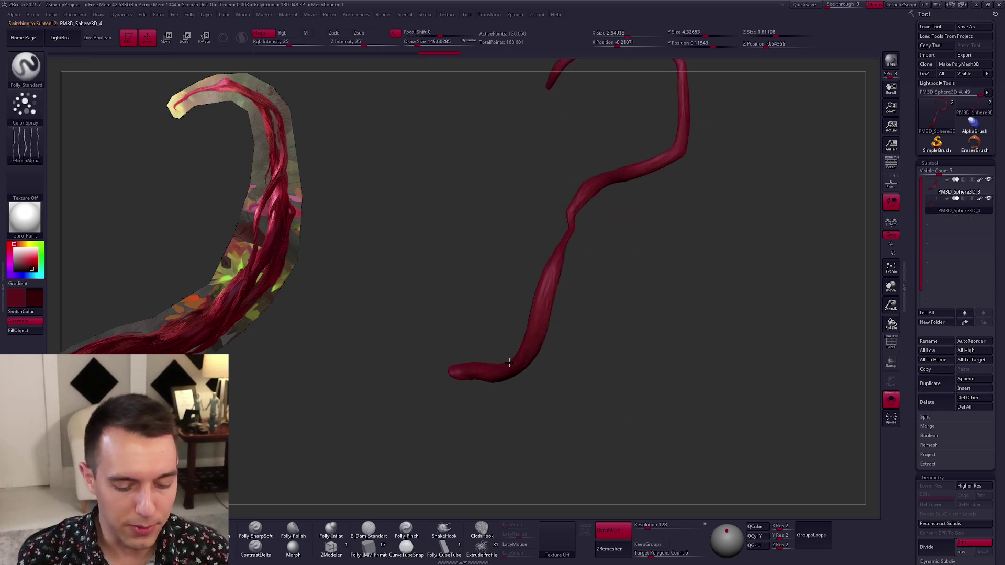
drag(522, 341, 556, 358)
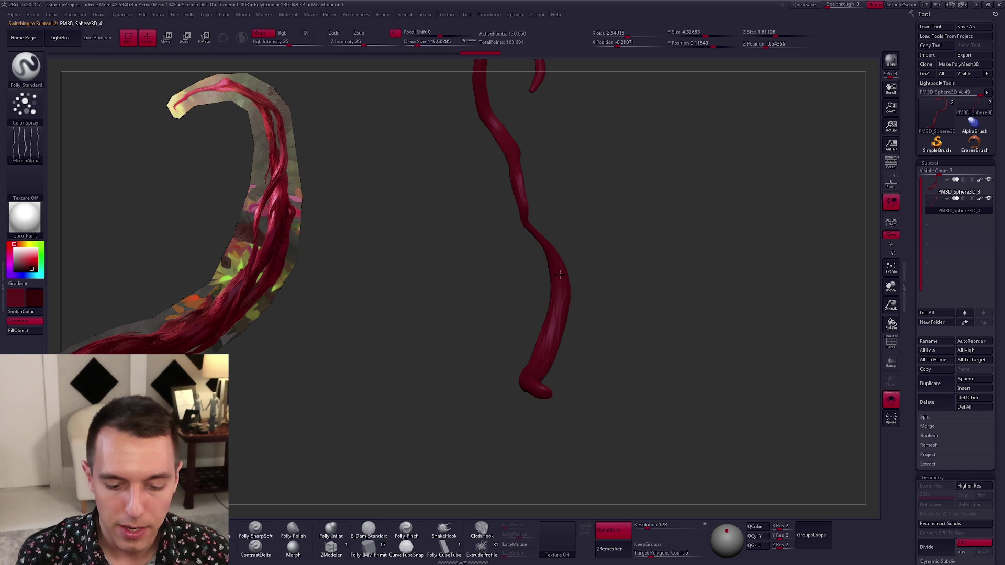
drag(510, 182, 539, 293)
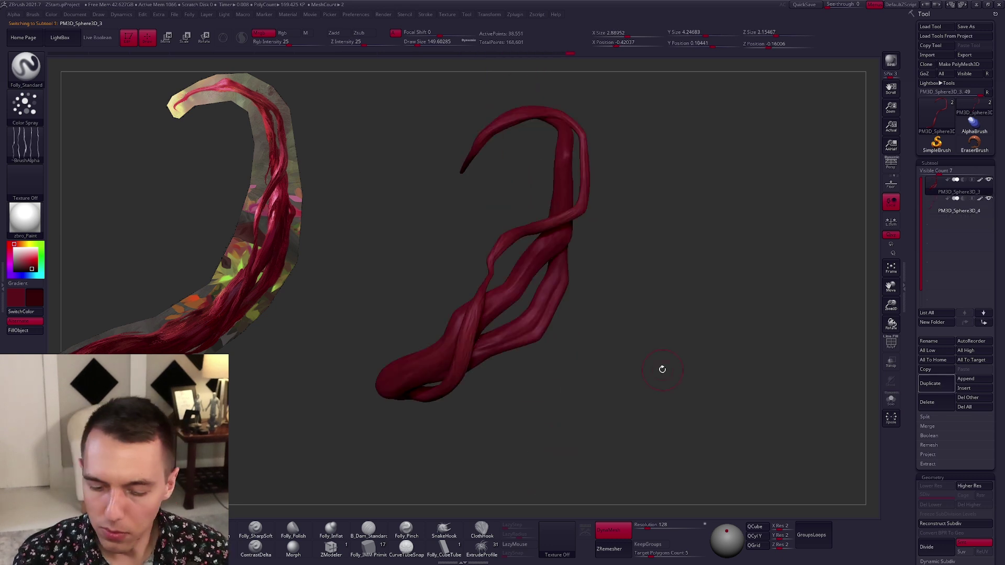
- Show all strands together and examine the thick strands' polygroups and mesh density up close
drag(761, 296, 766, 288)
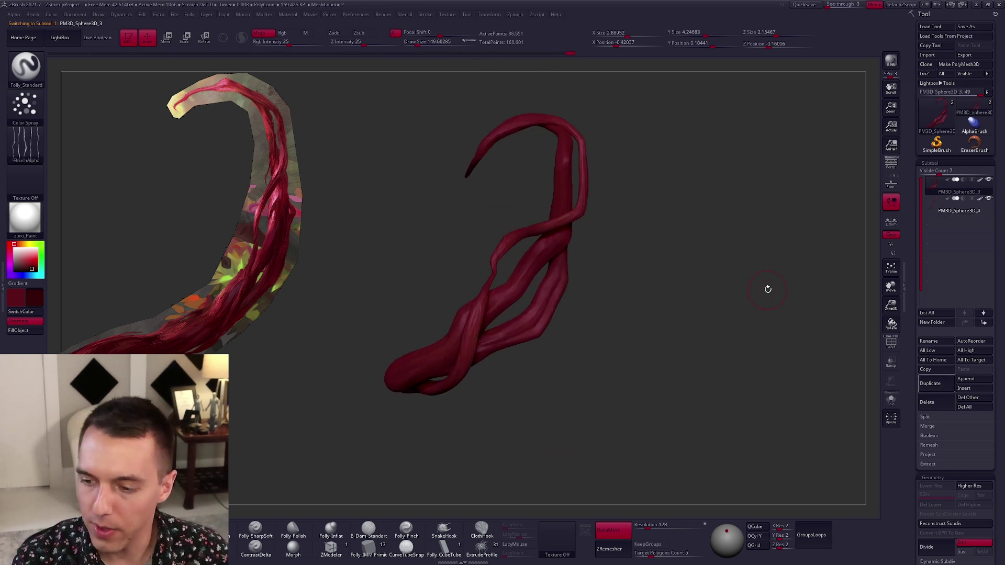
key(shift+f)
alt+drag(792, 274, 618, 384)
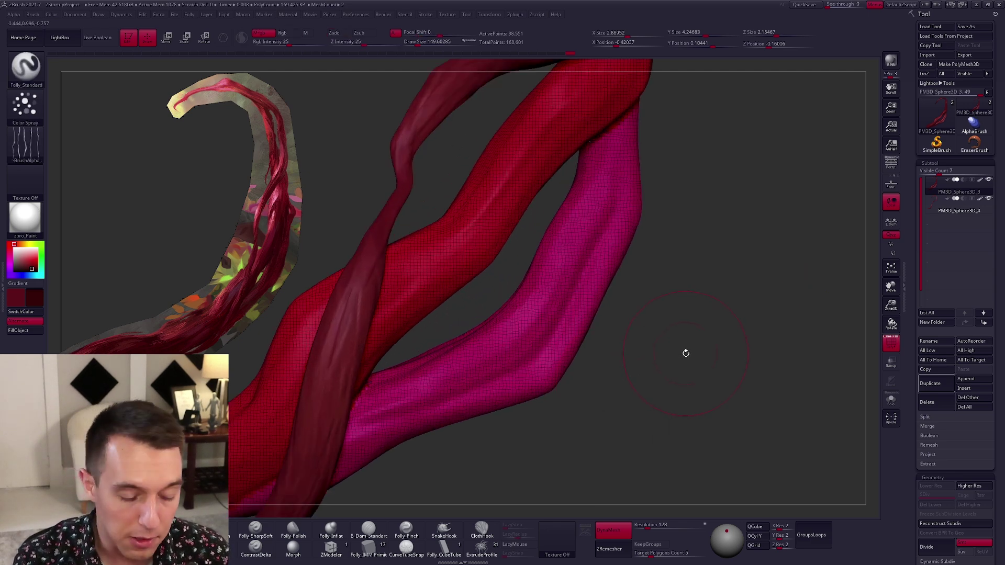
mouse_move(713, 343)
mouse_down()
mouse_move(652, 314)
mouse_move(668, 298)
mouse_move(660, 337)
mouse_move(691, 332)
mouse_up()
key(shift+f)
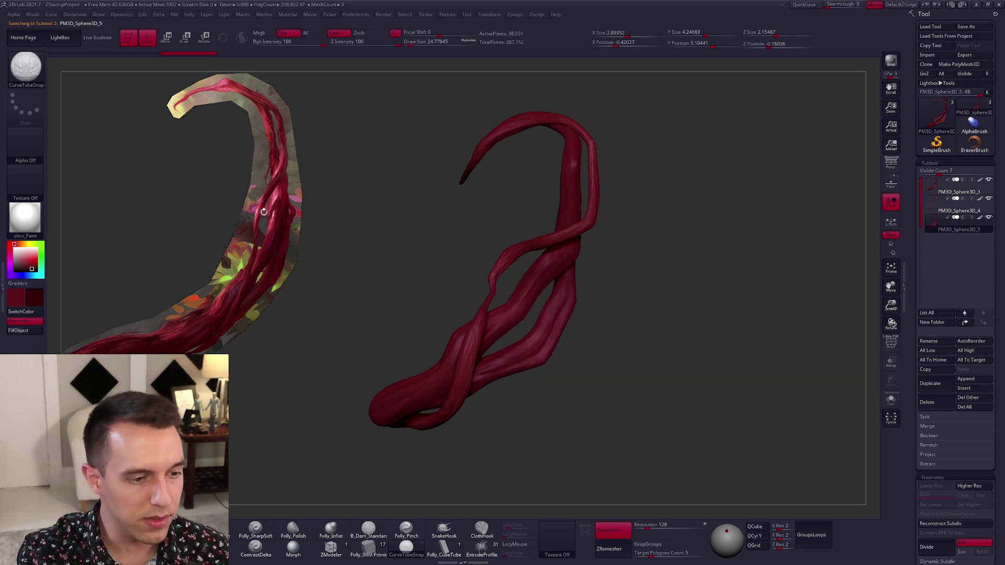
ctrl+right_drag(535, 183, 571, 225)
alt+right_drag(568, 170, 575, 230)
drag(575, 181, 565, 229)
right_drag(583, 274, 599, 276)
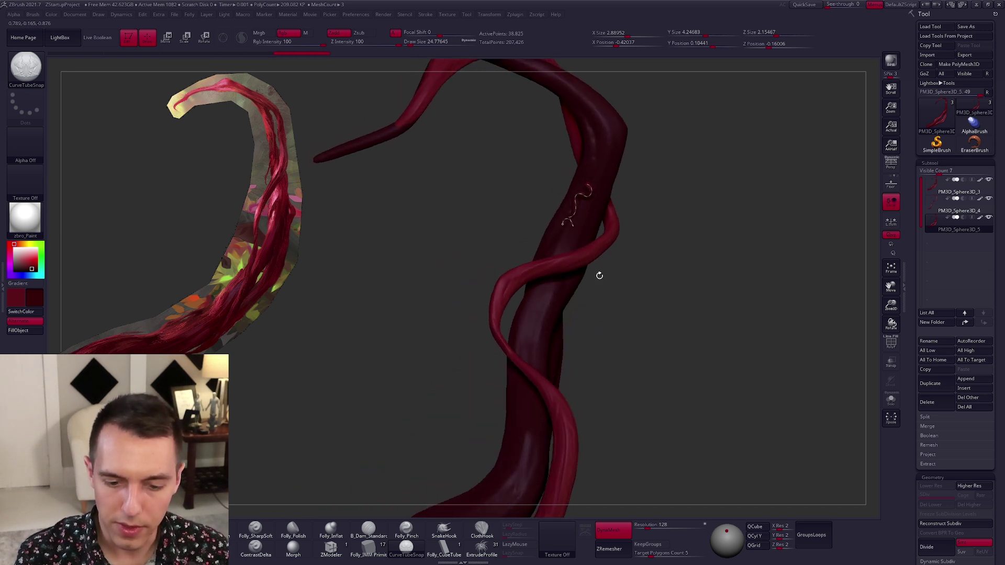
key(ctrl+z)
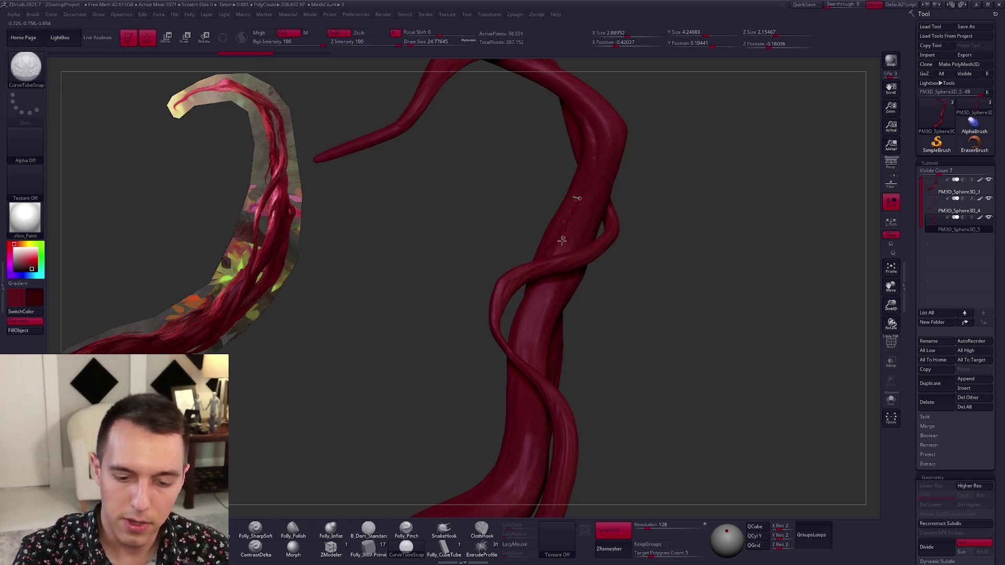
- Draw a short, thin CurveTubeSnap tube along the upper part of the thick strand
drag(562, 241, 558, 255)
right_drag(570, 318, 551, 317)
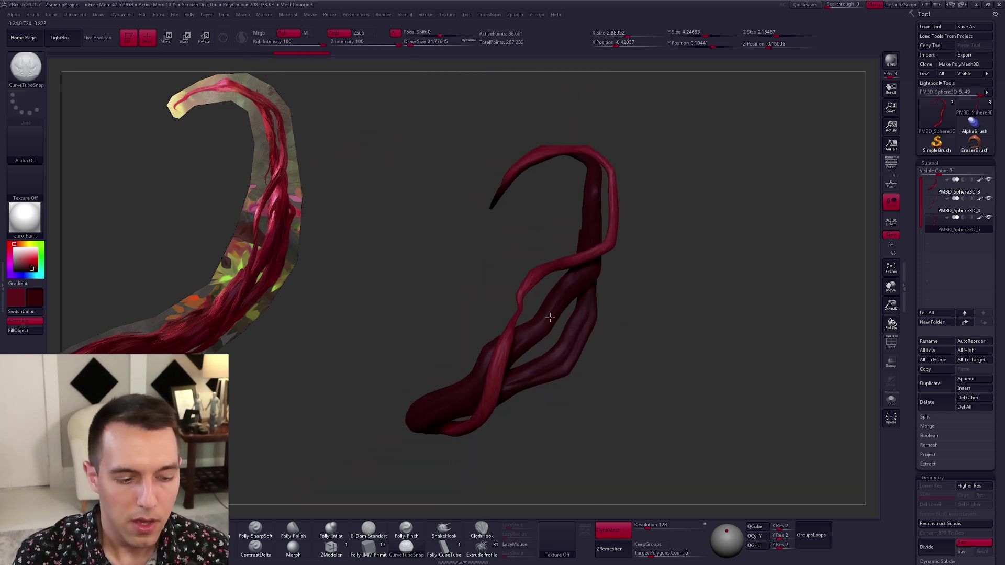
key(ctrl+shift+z)
- Draw short, thin CurveTubeSnap tubes along the lower thick strand, from its base up toward the middle
drag(579, 370, 465, 348)
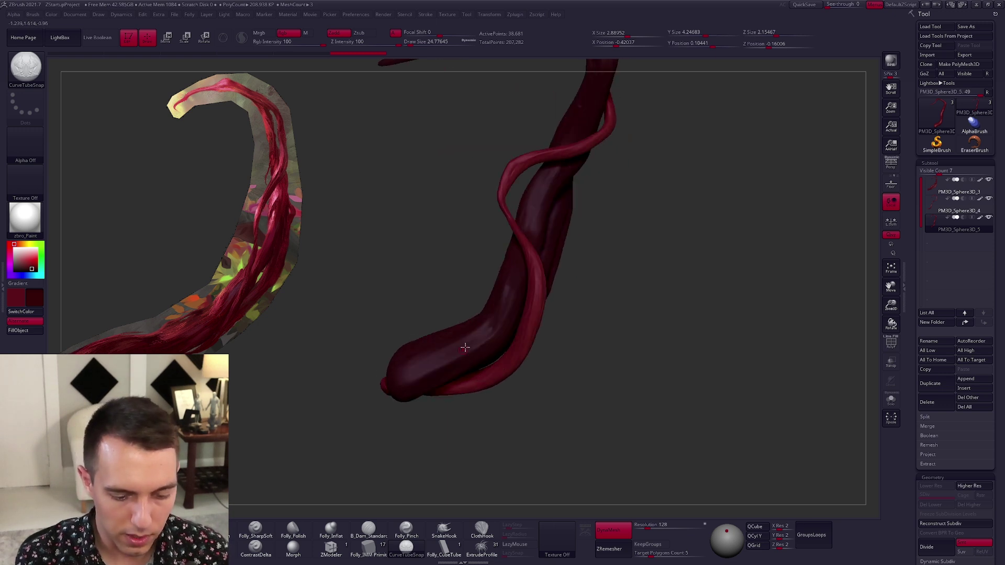
drag(505, 282, 505, 281)
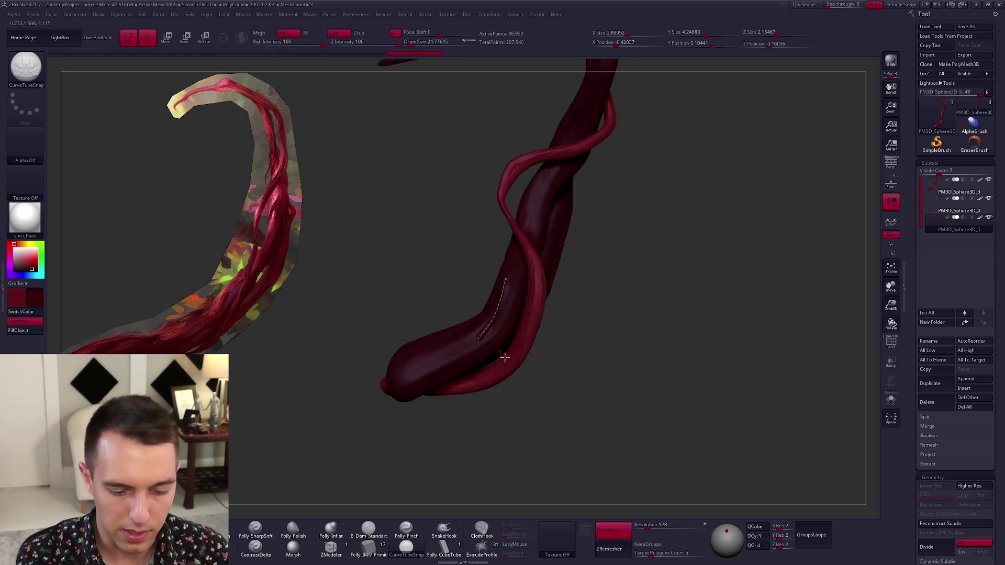
click(439, 367)
drag(445, 406, 442, 346)
drag(444, 306, 536, 231)
drag(542, 130, 540, 115)
click(494, 293)
- Draw a thicker tube on the outer side of the thick strand, and isolate the tubes with their polygroups displayed
mouse_move(502, 300)
right_down()
mouse_move(442, 288)
mouse_move(466, 321)
mouse_move(400, 391)
right_up()
drag(487, 339, 532, 264)
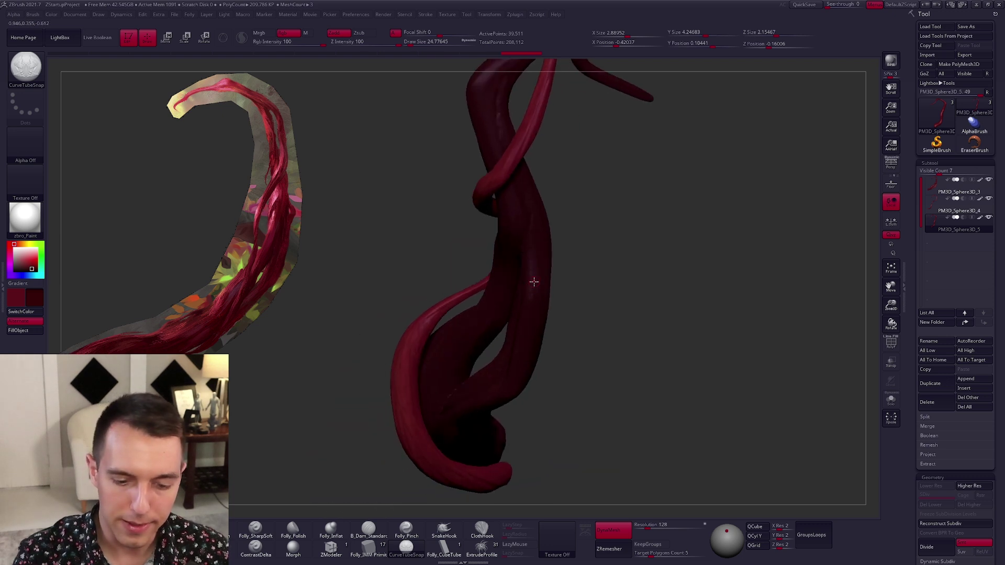
drag(526, 205, 521, 194)
key(space)
drag(538, 340, 541, 340)
click(536, 258)
drag(598, 354, 600, 327)
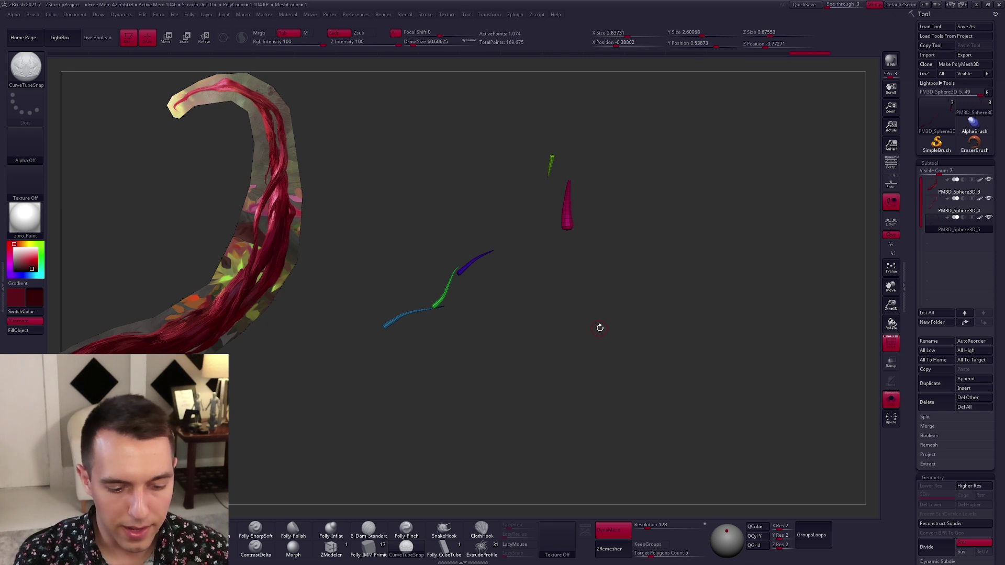
- Mask every tube except the magenta one on the outer strand, and pull it away from the strand
alt+drag(551, 249, 562, 292)
alt+drag(561, 218, 557, 272)
key(alt+s)
key(w)
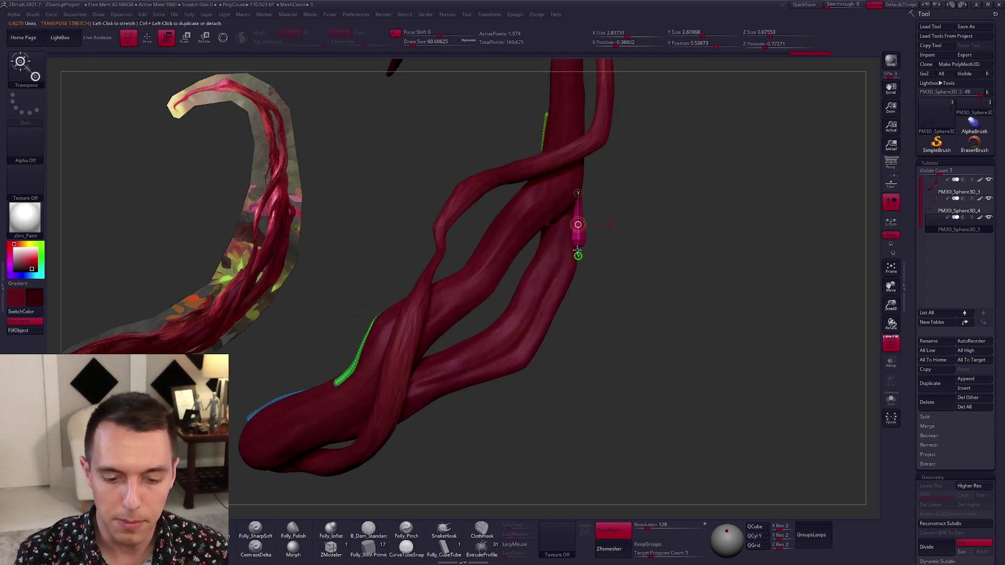
key(q)
key(space)
mouse_move(579, 252)
mouse_down()
mouse_move(569, 266)
mouse_move(593, 217)
mouse_move(579, 215)
mouse_up()
key(space)
key(space)
right_drag(573, 251, 525, 246)
- Bend the magenta tube into an outward arc with its ends sunk into the strand, and smooth it
key(space)
drag(579, 180, 574, 168)
right_drag(573, 170, 505, 186)
drag(577, 172, 584, 176)
drag(575, 224, 571, 231)
shift+right_drag(532, 235, 630, 231)
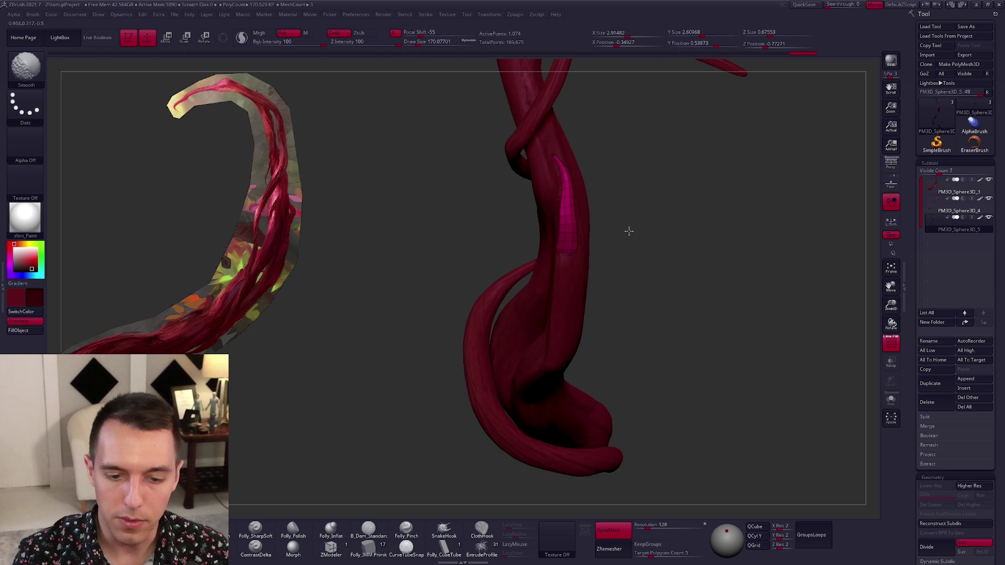
key(shift+f)
drag(558, 162, 564, 164)
shift+right_drag(579, 180, 619, 200)
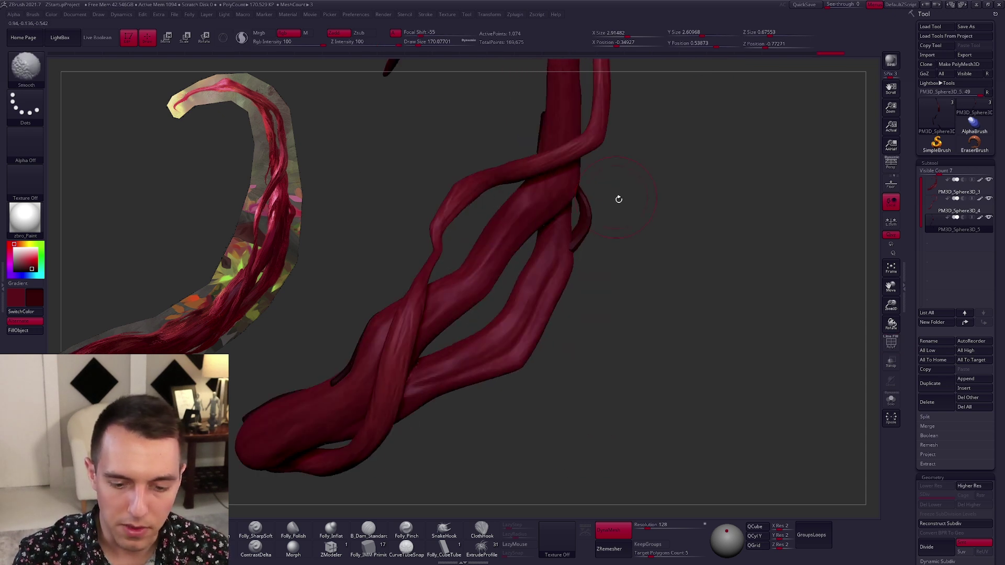
- Inspect the tubes in isolation, restore the full tentacle, and set the color spray brush's Rgb Intensity to 100
key(alt+s)
key(shift+f)
key(w)
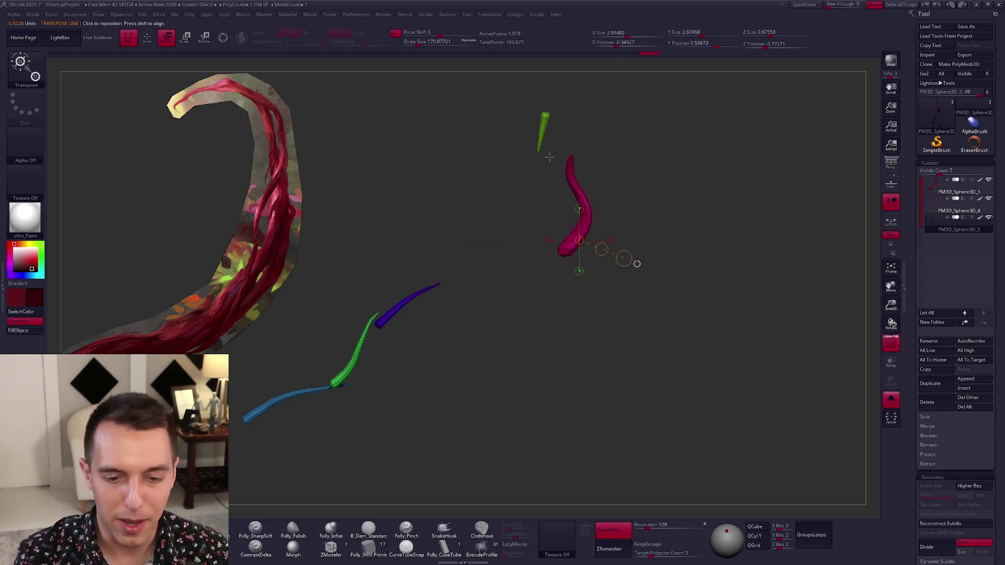
key(shift+f)
key(q)
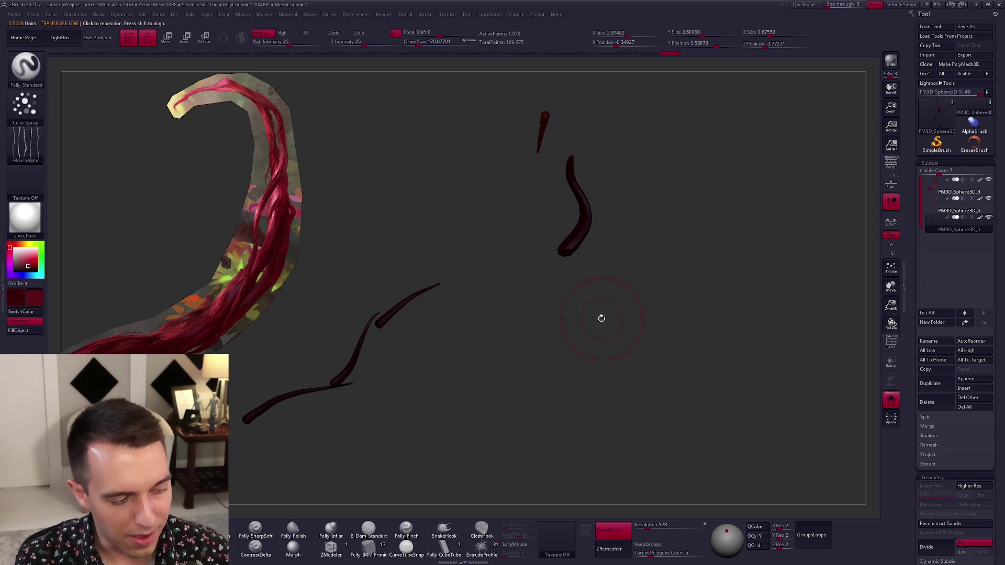
key(ctrl+shift+s)
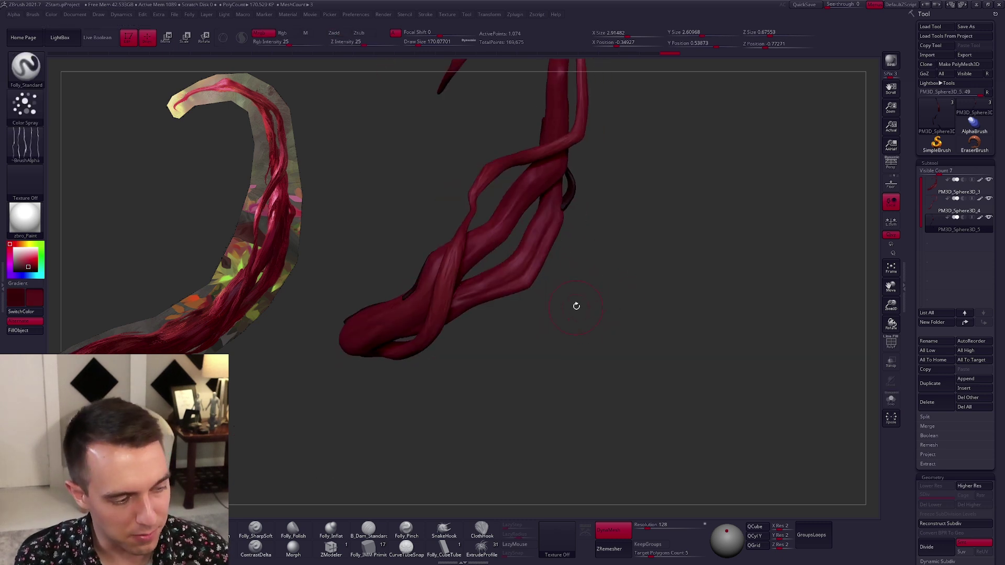
alt+drag(560, 280, 564, 314)
drag(316, 45, 332, 47)
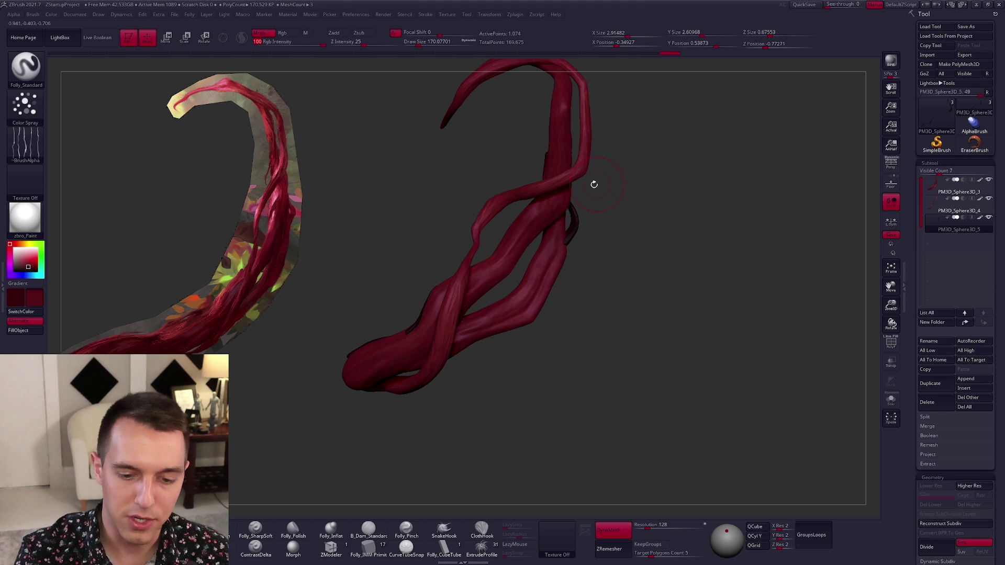
- Bend the short upper tube away from the thick strand with the Move brush, shaping it from several sides
key(ctrl+shift+s)
ctrl+right_drag(539, 155, 552, 187)
key(b)
key(m)
key(v)
drag(548, 184, 520, 195)
key(ctrl+shift+s)
drag(546, 163, 560, 153)
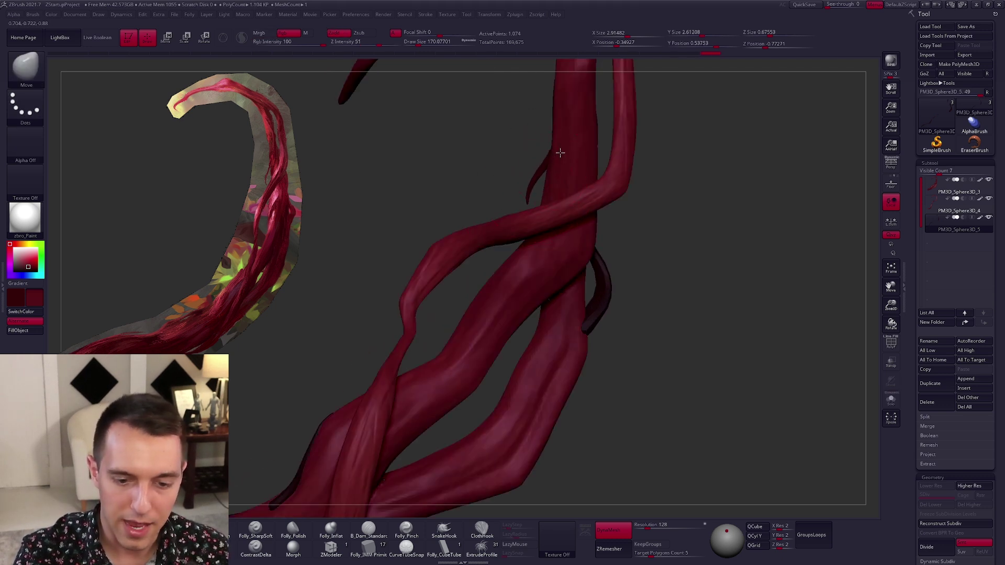
key([)
drag(525, 202, 535, 199)
right_drag(537, 199, 557, 201)
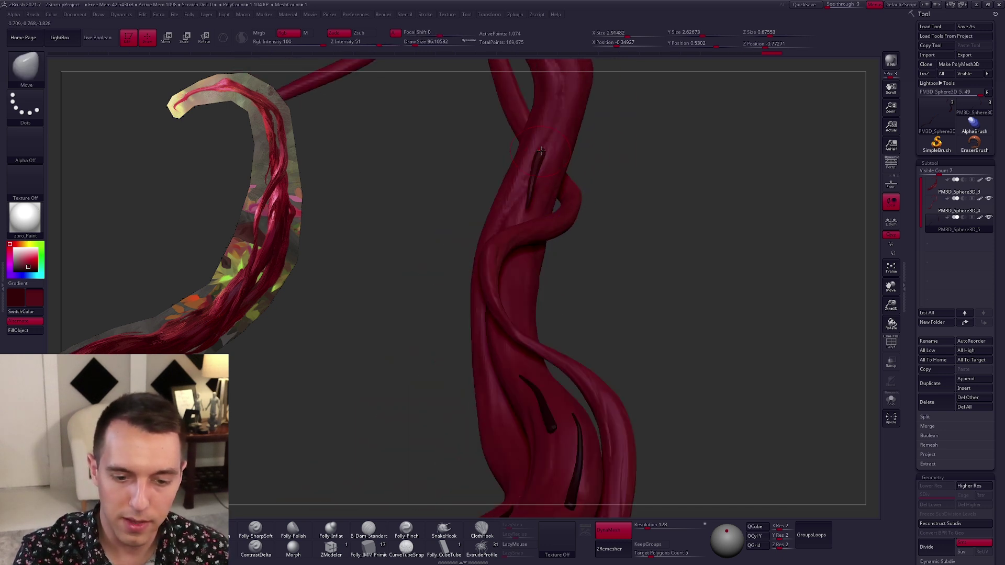
drag(590, 162, 558, 187)
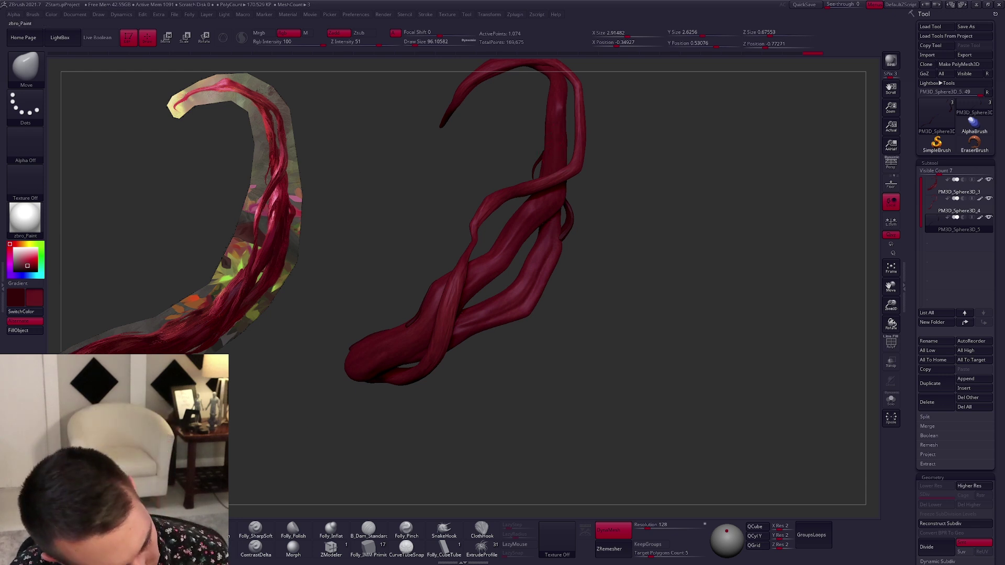
- Fill the tubes with the current dark red and reshape the upper tube so its end meets the strand
click(183, 530)
click(35, 332)
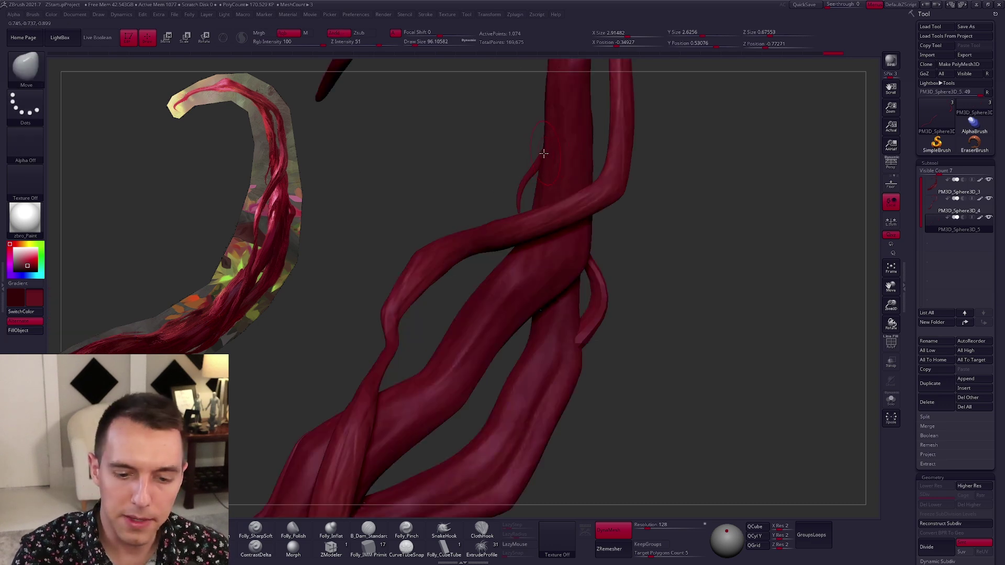
mouse_move(542, 152)
mouse_down()
mouse_move(543, 136)
mouse_move(545, 157)
mouse_up()
key(space)
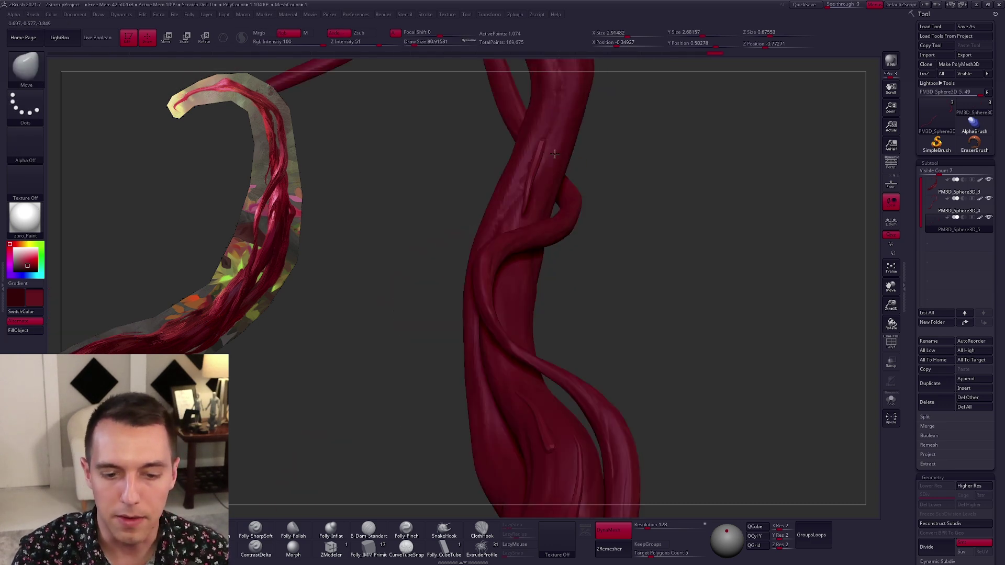
key(space)
drag(542, 153, 554, 150)
- Mask the other tubes and curve the one beside the thin strand on the lower thick strand
mouse_move(602, 204)
mouse_down()
mouse_move(575, 206)
mouse_move(566, 235)
mouse_move(597, 276)
mouse_move(511, 295)
mouse_up()
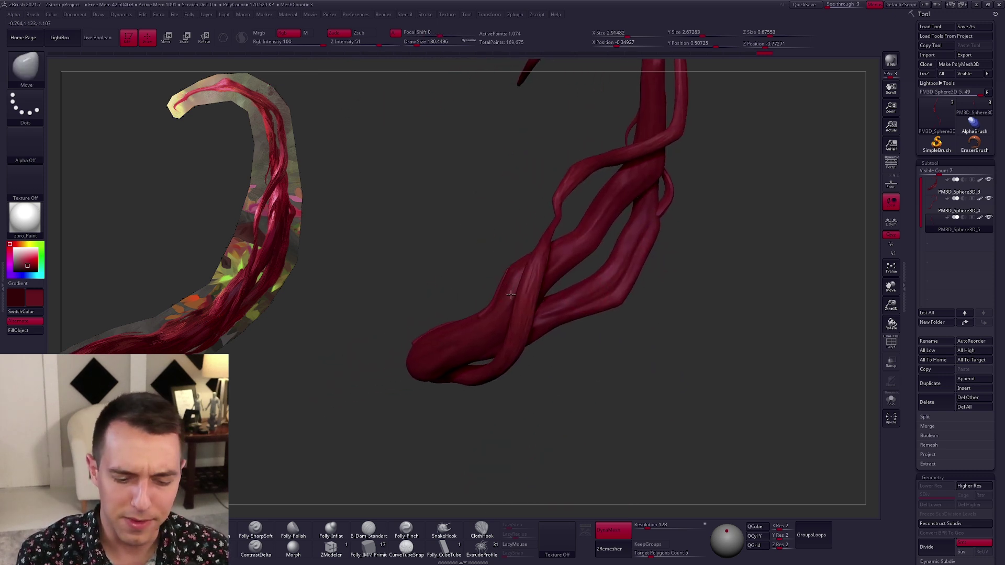
ctrl+right_drag(511, 294, 507, 296)
key(w)
ctrl+drag(494, 294, 478, 282)
key(q)
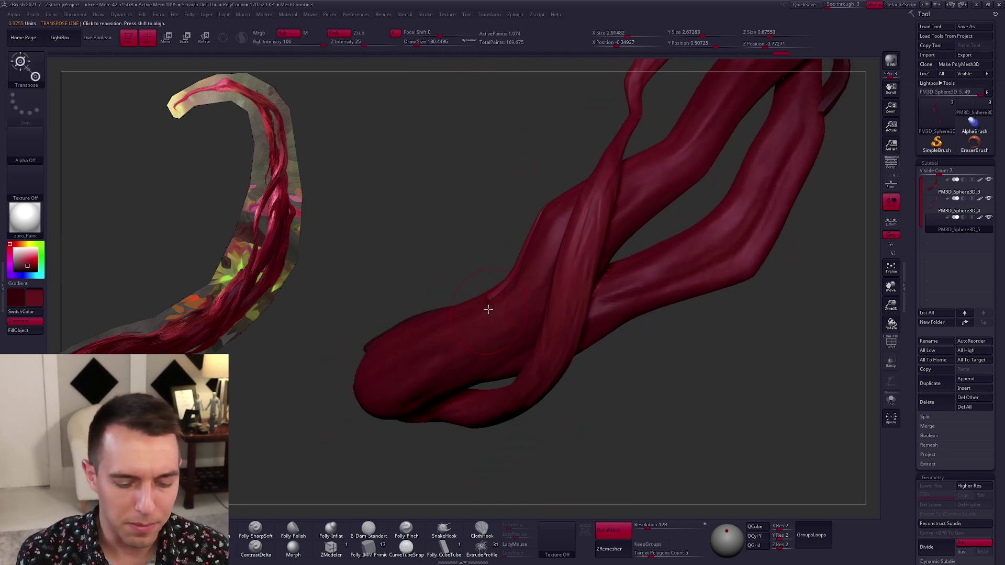
key(q)
drag(491, 311, 494, 316)
drag(521, 270, 525, 240)
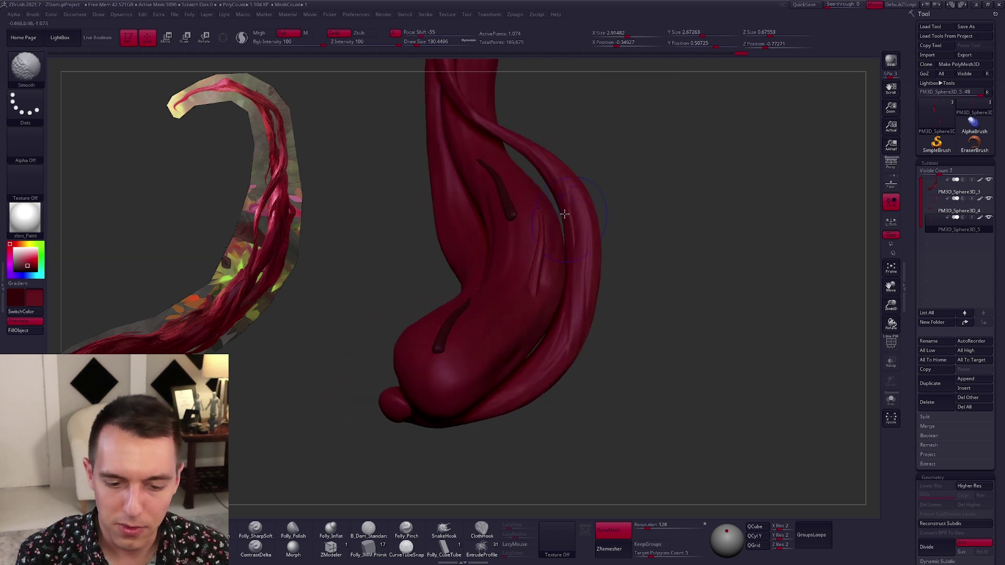
drag(537, 226, 548, 244)
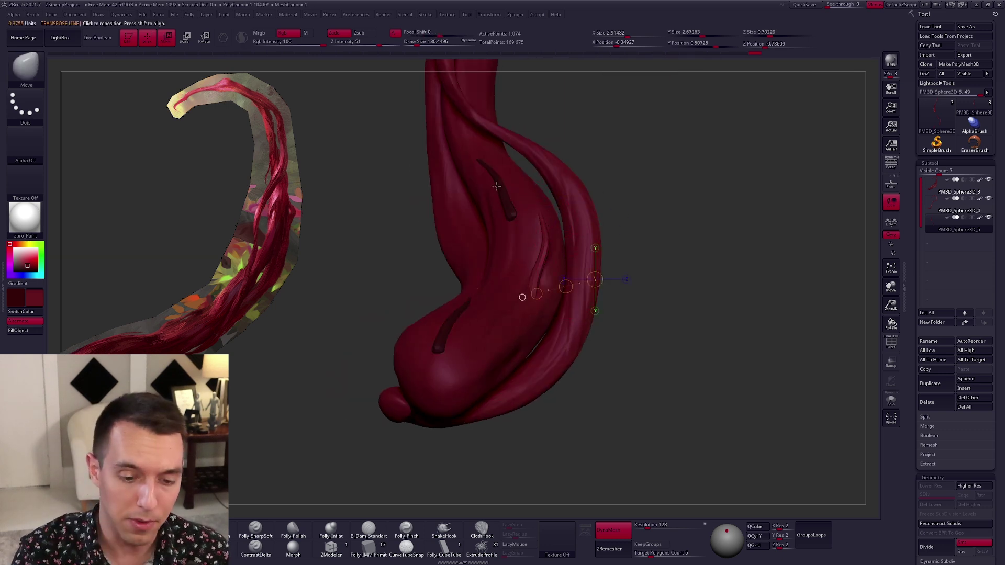
- Isolate the middle tube on the lower thick strand by masking and bend it into a wavy curve
drag(534, 296, 544, 212)
mouse_move(528, 239)
right_down()
mouse_move(496, 244)
mouse_move(511, 220)
mouse_move(533, 236)
right_up()
drag(488, 208, 494, 218)
right_drag(494, 218, 524, 168)
drag(523, 164, 530, 176)
right_drag(530, 176, 523, 166)
drag(512, 172, 523, 150)
drag(462, 151, 464, 152)
mouse_move(551, 177)
right_down()
mouse_move(509, 159)
mouse_move(525, 197)
right_up()
- Refine the middle tube's curve with an adjusted Move brush size so it lifts off the strand
mouse_move(525, 197)
right_down()
mouse_move(536, 209)
mouse_move(487, 222)
mouse_move(532, 202)
mouse_move(572, 227)
mouse_move(573, 267)
right_up()
key(shift+s)
key(space)
drag(555, 152, 556, 148)
mouse_move(555, 147)
mouse_down()
mouse_move(552, 137)
mouse_move(515, 163)
mouse_up()
mouse_move(505, 185)
alt+right_down()
mouse_move(494, 184)
mouse_move(505, 243)
alt+right_up()
alt+right_drag(505, 243, 541, 246)
- Mask all tubes except the one at the tentacle's base and arch it away from the thick strand
key(w)
alt+right_drag(419, 262, 501, 243)
key(shift+s)
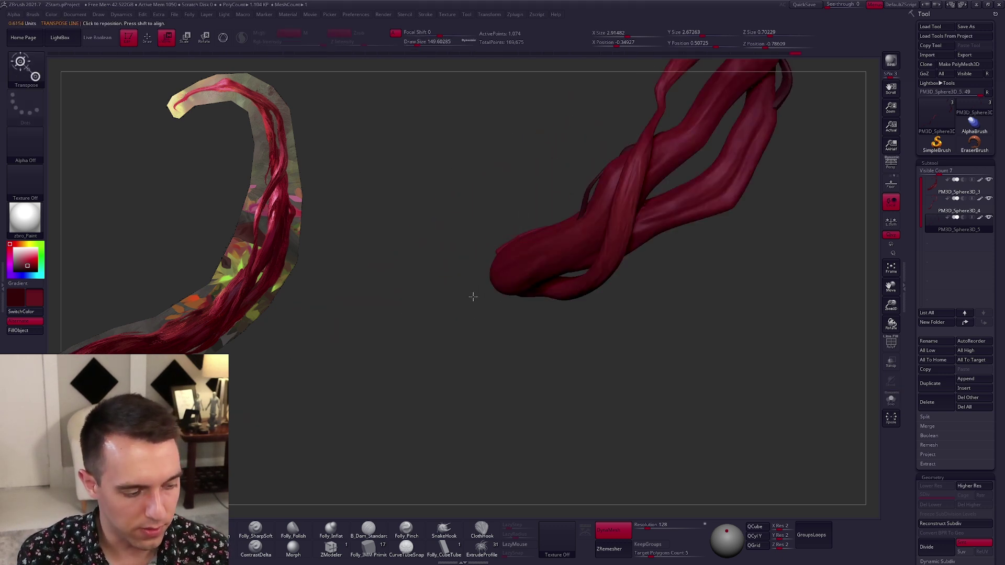
key(q)
mouse_move(472, 293)
mouse_down()
mouse_move(550, 270)
mouse_move(624, 400)
mouse_up()
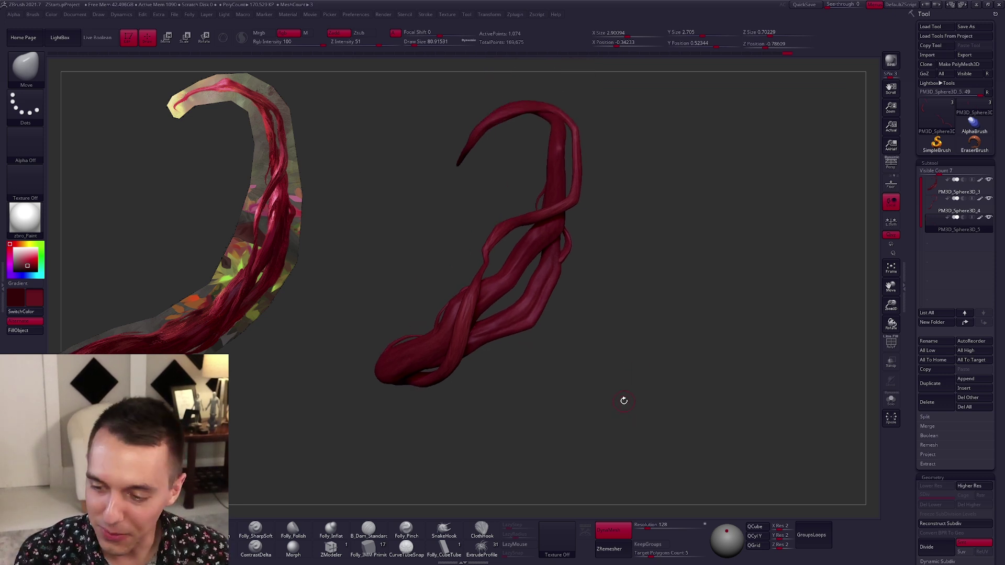
- Draw a thicker CurveTubeSnap tube on the underside of the lower outer strand and mask all the other tubes
click(406, 547)
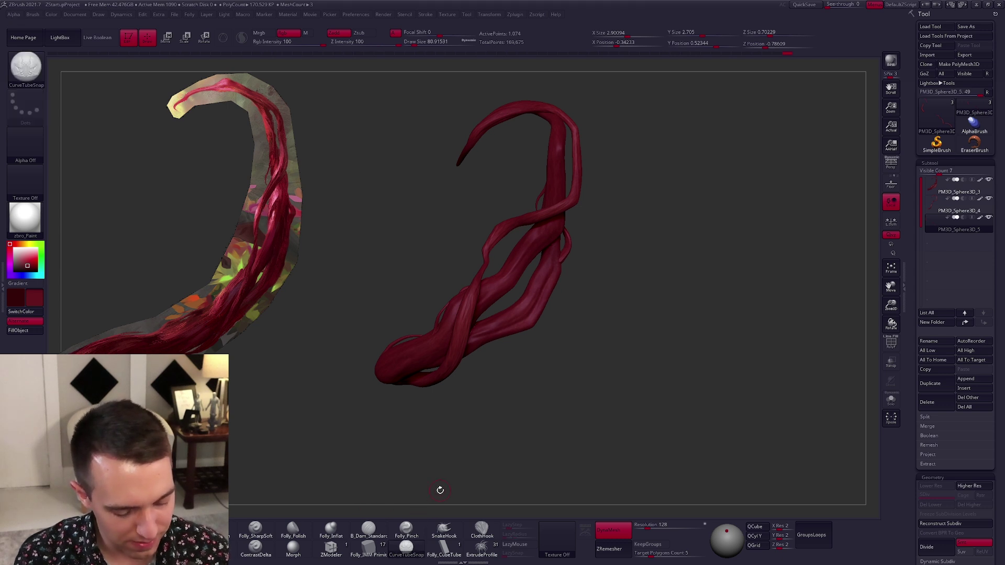
key(w)
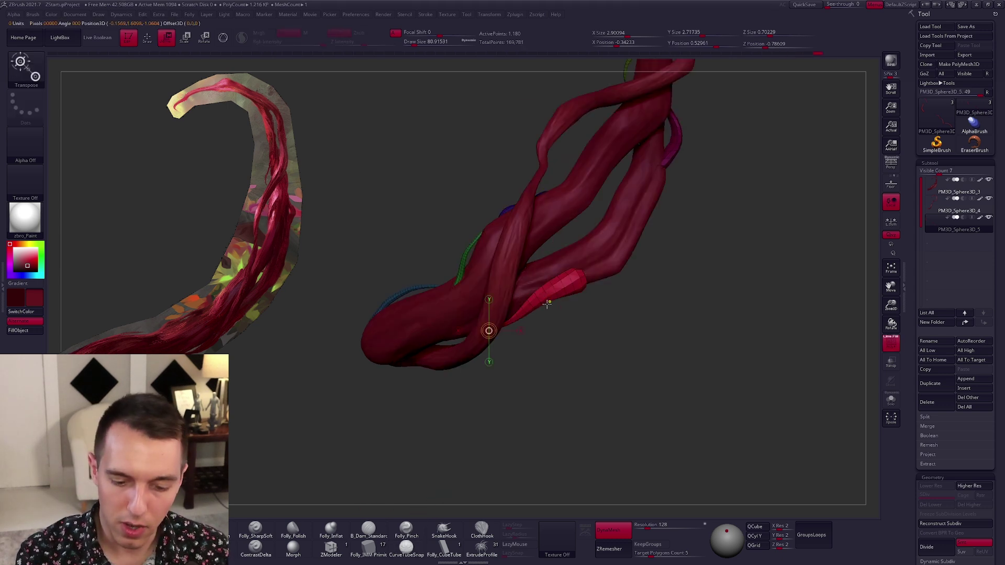
key(alt+s)
drag(556, 293, 684, 244)
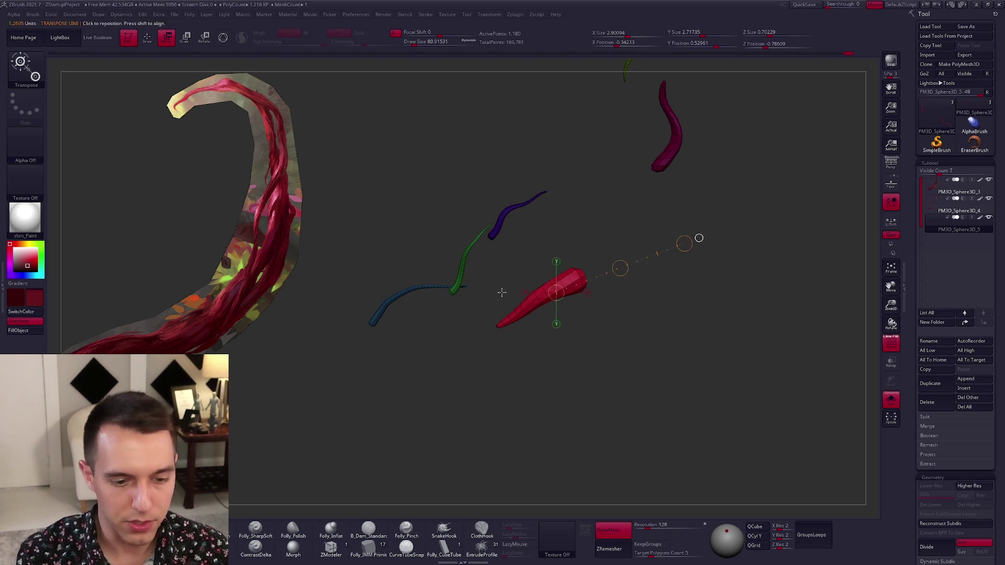
ctrl+drag(568, 213, 597, 225)
ctrl+click(545, 289)
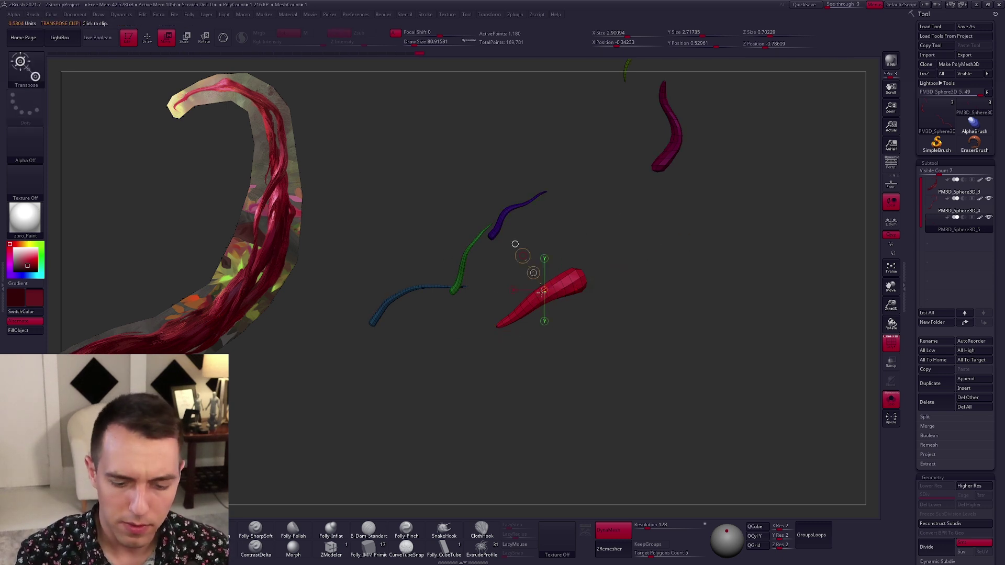
- Bend the new underside tube into a slim curve that follows the strand, using a larger Move brush
key(q)
key(space)
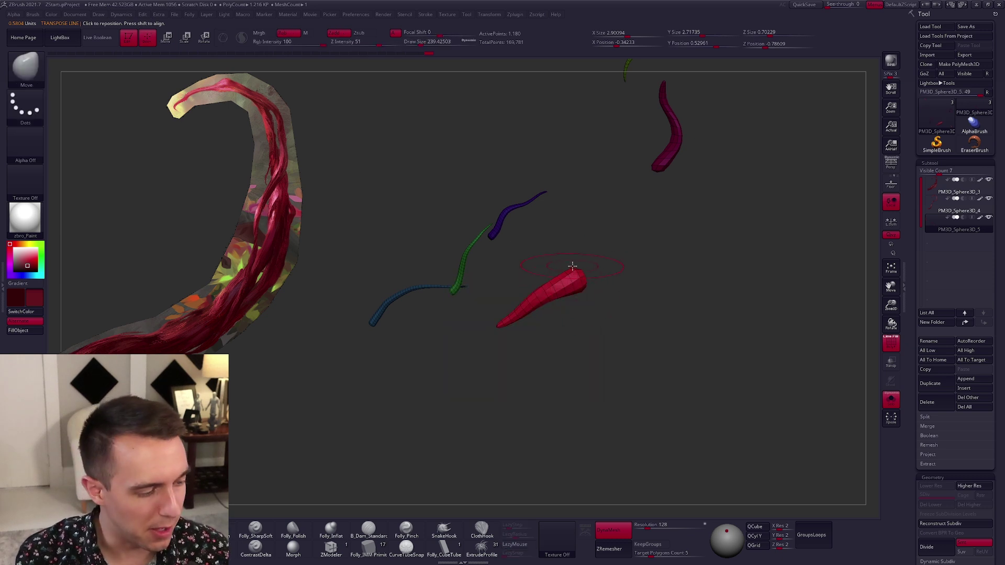
key(alt+s)
mouse_move(580, 289)
mouse_down()
mouse_move(573, 281)
mouse_move(522, 315)
mouse_move(567, 283)
mouse_move(660, 307)
mouse_up()
mouse_move(573, 289)
mouse_down()
mouse_move(592, 270)
mouse_move(554, 316)
mouse_up()
mouse_move(555, 317)
right_down()
mouse_move(595, 338)
mouse_move(583, 314)
right_up()
key(space)
drag(583, 318, 577, 317)
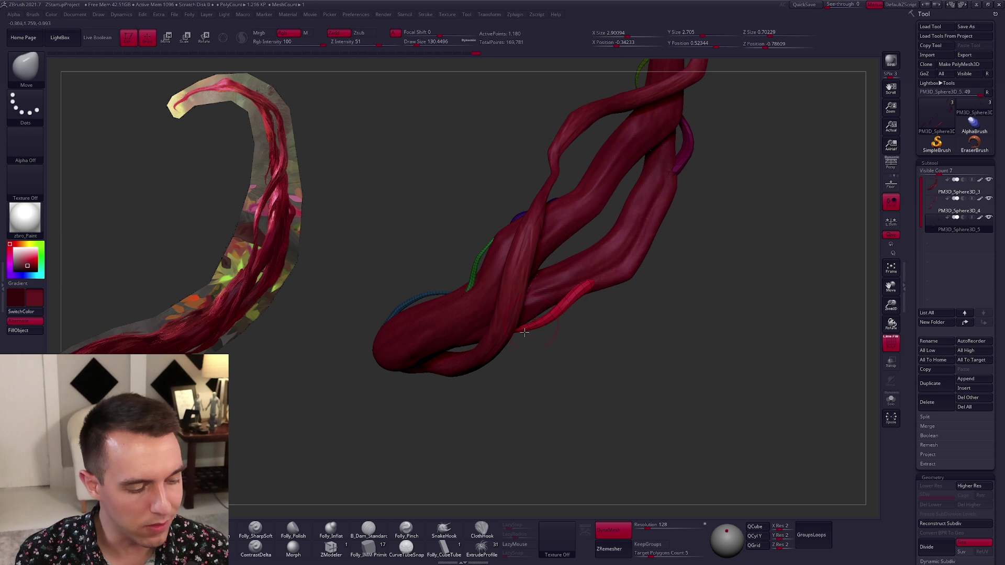
- Refine the underside tube's curve, smooth it, and turn off the polygroup display
ctrl+right_drag(540, 341, 556, 317)
drag(555, 317, 560, 319)
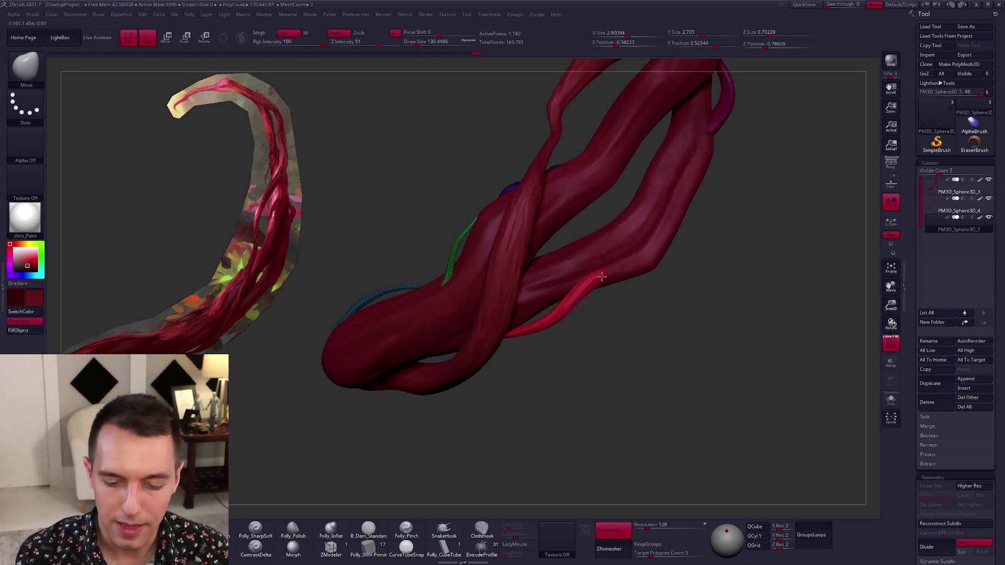
alt+right_drag(585, 310, 592, 272)
key(space)
drag(562, 300, 568, 300)
key(shift+f)
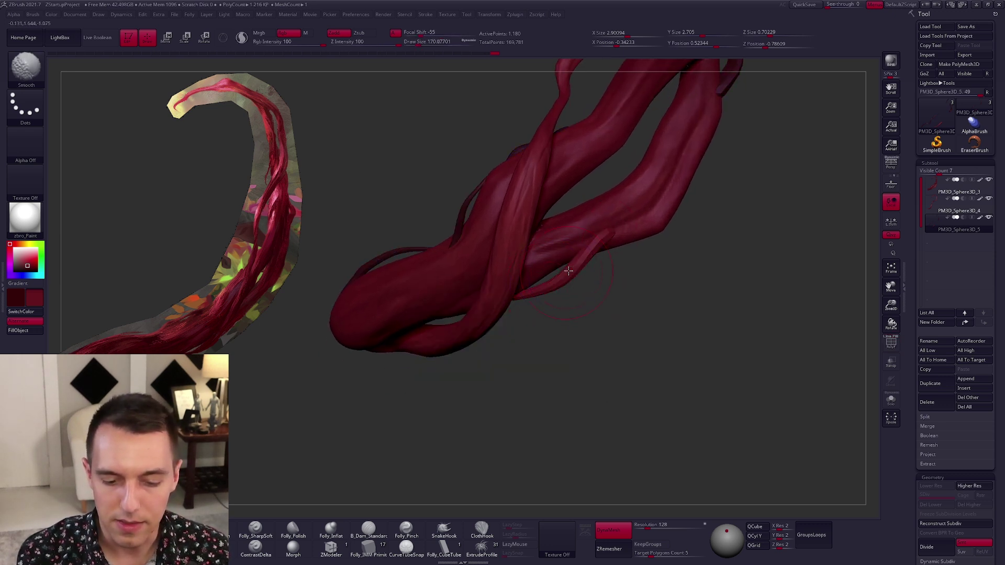
- Try to activate Dynamic Subdiv on the tubes' subtool
mouse_move(642, 254)
right_down()
mouse_move(595, 321)
mouse_move(622, 271)
mouse_move(588, 299)
right_up()
key(d)
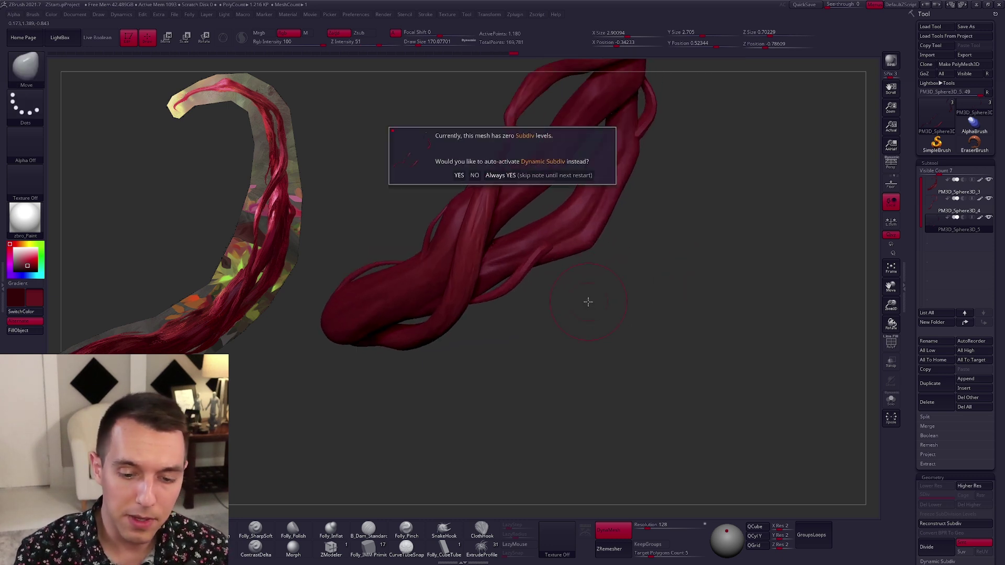
mouse_move(578, 173)
right_down()
mouse_move(653, 322)
mouse_move(630, 318)
mouse_move(637, 373)
right_up()
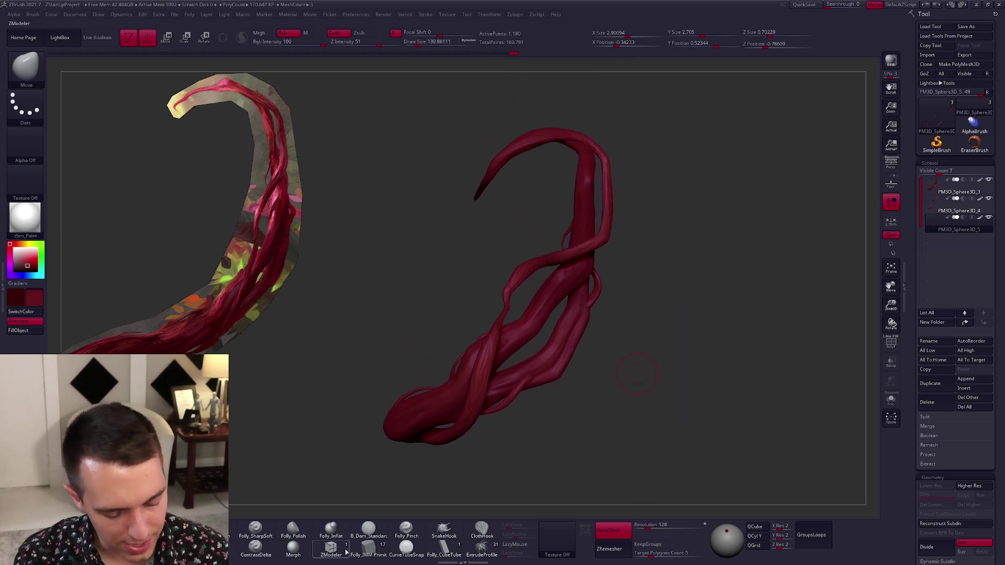
- Draw a long, thin CurveTubeSnap tube along the upper thick strand near the curled tip
click(425, 552)
mouse_move(414, 489)
mouse_down()
mouse_move(518, 421)
mouse_move(513, 225)
mouse_up()
alt+drag(514, 225, 519, 244)
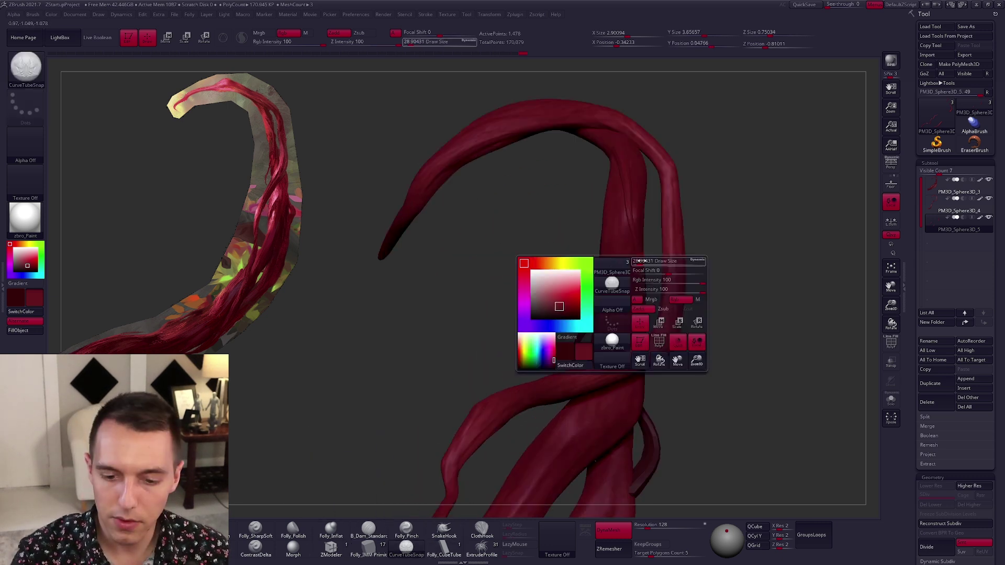
drag(641, 262, 645, 262)
- Shape the new upper tube around the tentacle's top bend with a large Move brush
key(b)
key(m)
key(v)
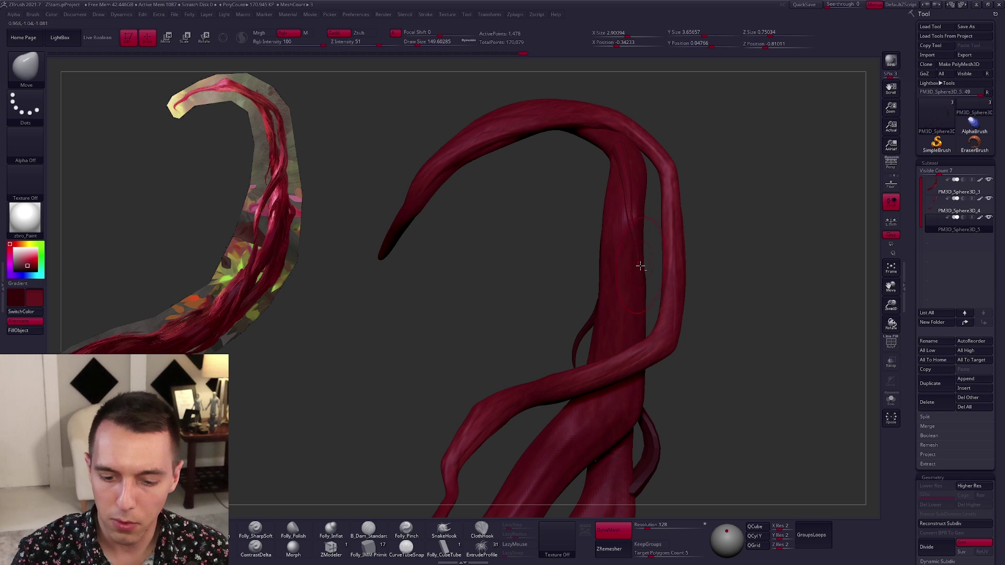
drag(622, 140, 689, 178)
right_drag(631, 158, 647, 158)
drag(680, 188, 698, 205)
right_drag(698, 207, 743, 283)
mouse_move(743, 283)
alt+mouse_down()
mouse_move(638, 201)
mouse_move(642, 314)
alt+mouse_up()
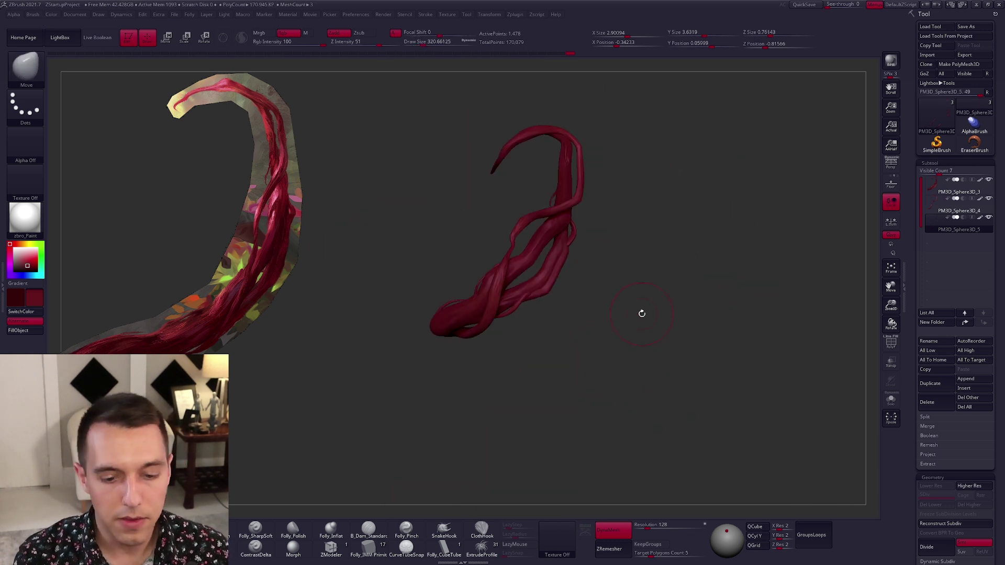
- Nudge the thin tubes closer against the thick strands with a smaller Move brush
alt+drag(549, 188, 555, 207)
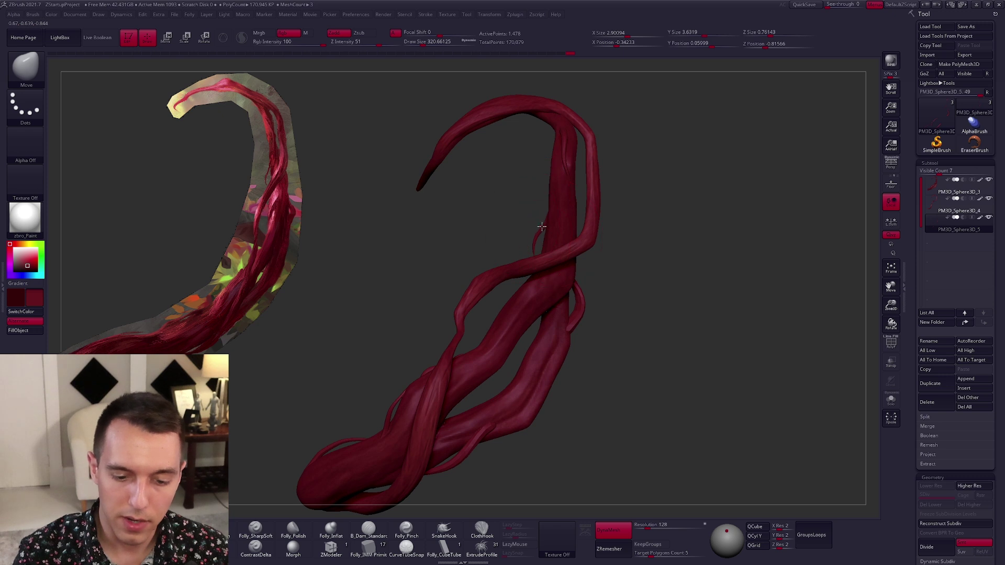
mouse_move(542, 228)
alt+mouse_down()
mouse_move(583, 348)
mouse_move(615, 348)
mouse_move(563, 314)
alt+mouse_up()
shift+drag(611, 350, 683, 366)
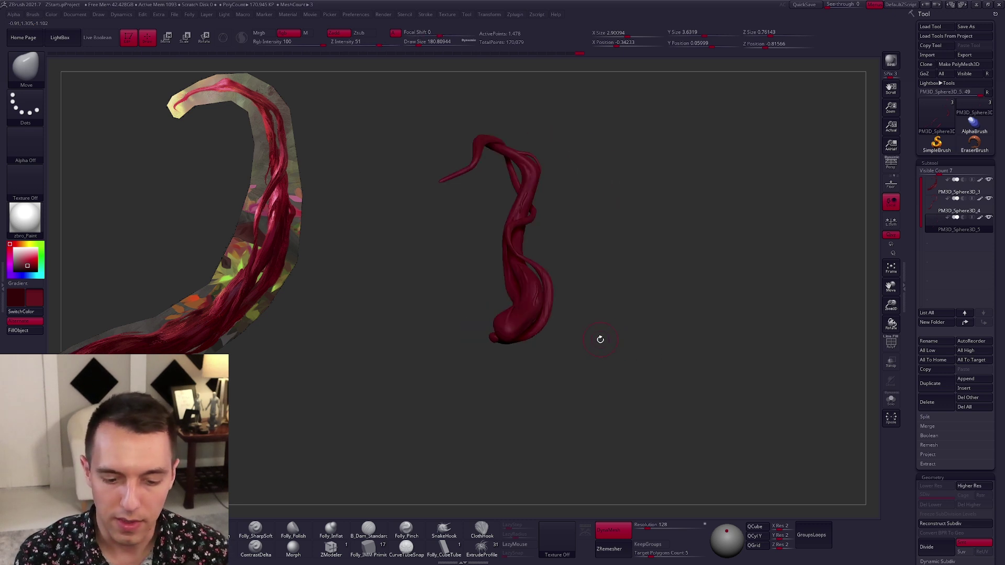
scroll(514, 321, up, 5)
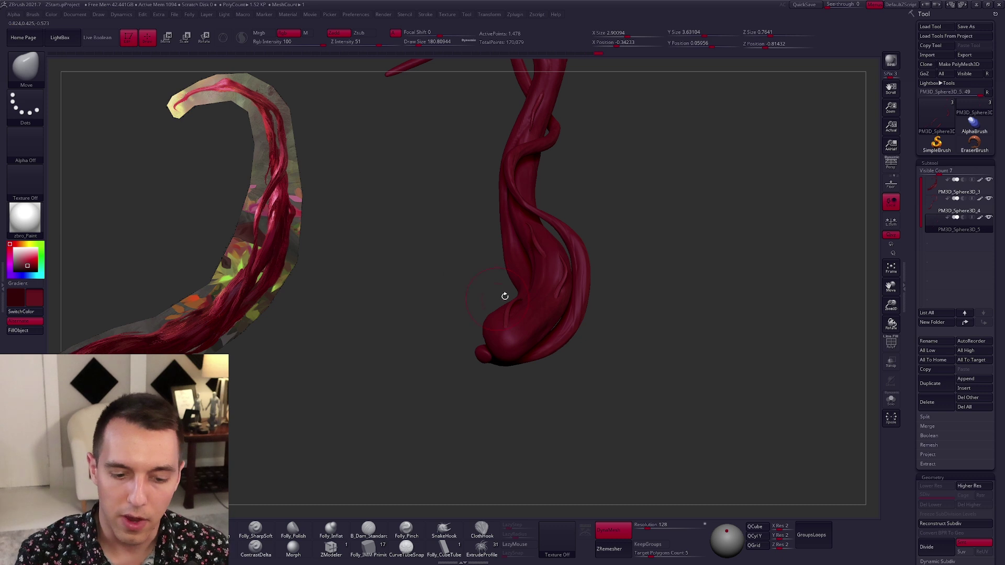
alt+right_drag(549, 258, 538, 336)
key(s)
drag(491, 235, 496, 235)
- Mask part of the isolated tubes and set the Move brush size to about 130
click(891, 400)
mouse_move(547, 165)
ctrl+mouse_down()
mouse_move(514, 183)
mouse_move(529, 222)
mouse_move(569, 186)
mouse_move(587, 186)
mouse_move(537, 187)
ctrl+mouse_up()
ctrl+click(531, 220)
key(alt+s)
key(w)
key(q)
key(space)
drag(560, 135, 557, 138)
shift+right_drag(537, 173, 564, 234)
- Subdivide the tubes' subtool three times, up to level 4
mouse_move(594, 279)
mouse_down()
mouse_move(648, 325)
mouse_move(650, 360)
mouse_up()
key(ctrl+d)
key(ctrl+d)
key(ctrl+d)
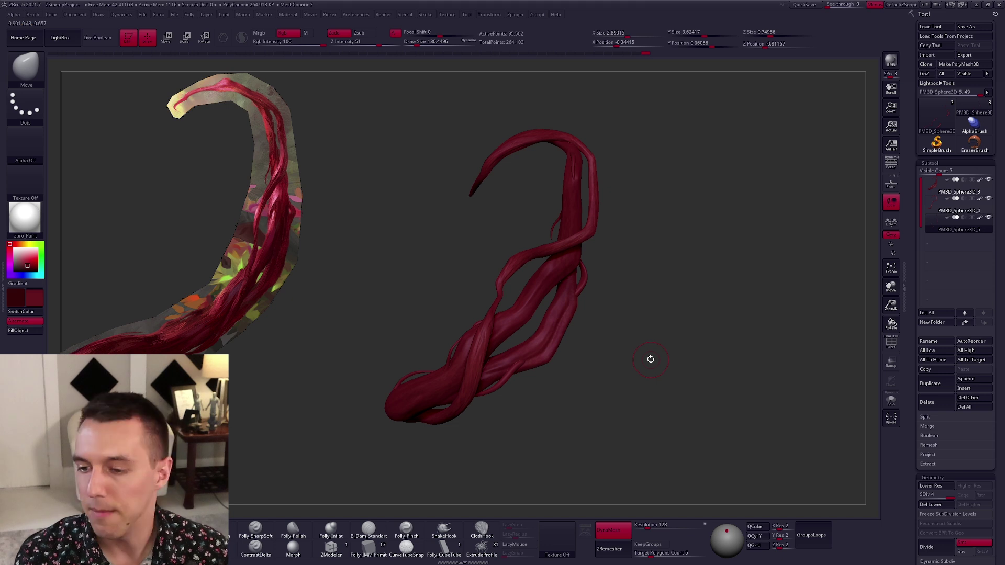
- Isolate the main strands' subtool PM3D_Sphere3D_3, ZRemesh it and divide it to subdivision level 2
drag(559, 354, 635, 341)
key(shift+d)
key(shift+f)
key(d)
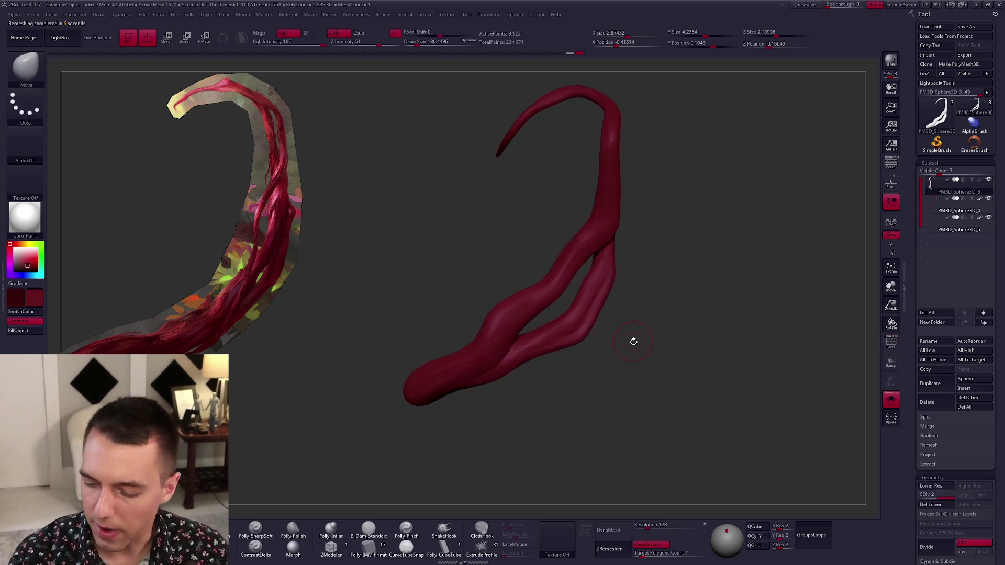
- Project the original sculpted detail onto the remeshed main strands while subdividing them to level 4
click(937, 455)
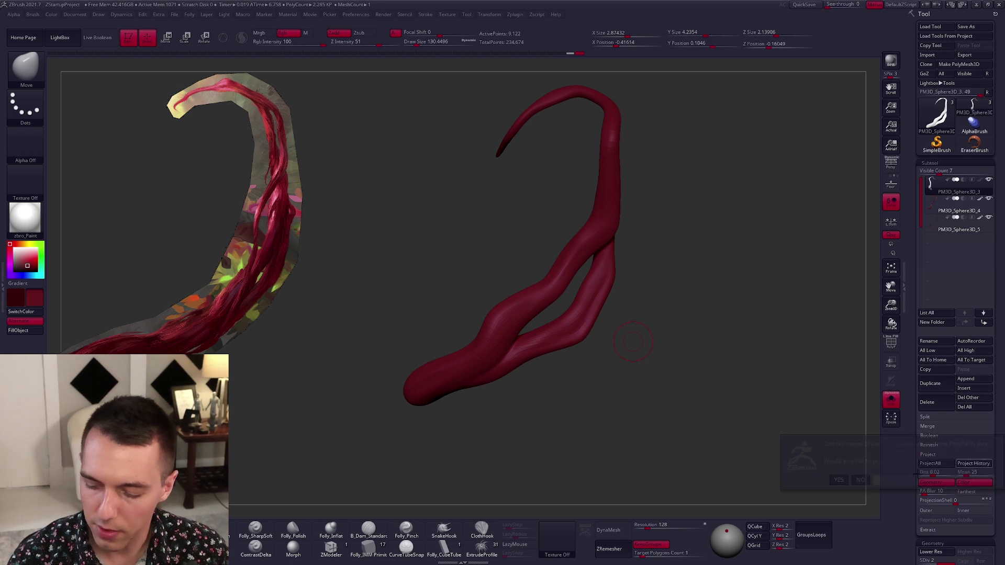
key(ctrl+d)
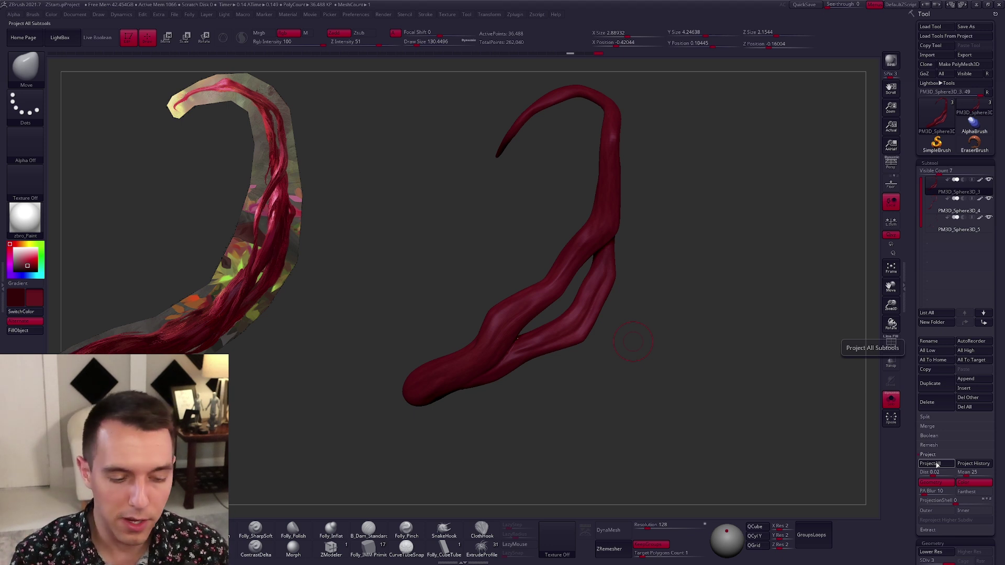
key(ctrl+d)
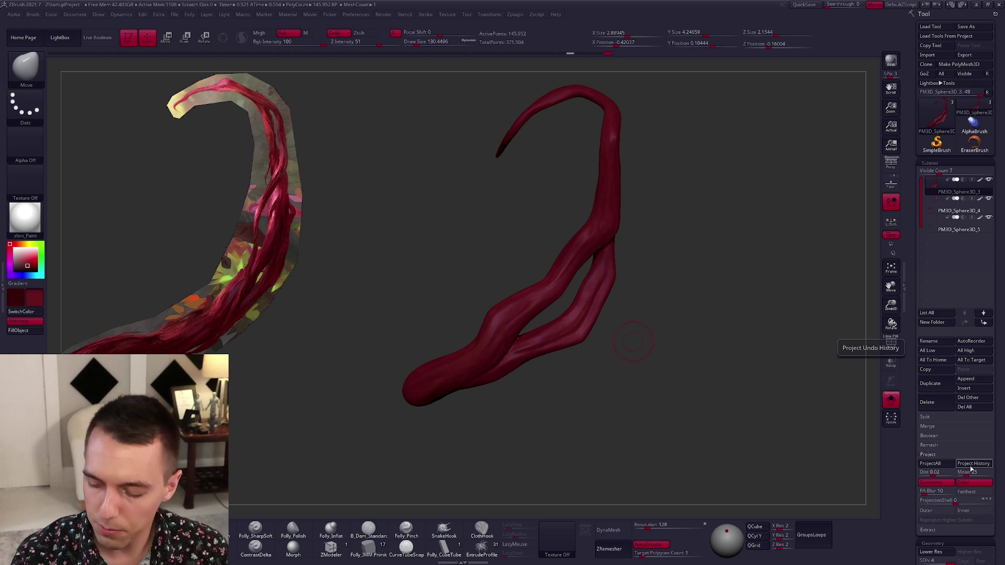
click(938, 455)
- Choose the Folly_Standard brush and subdivide the wrapping strand's subtool PM3D_Sphere3D_4 to level 2
ctrl+right_drag(546, 331, 549, 370)
key(shift+f)
key(shift+f)
key(1)
key(space)
drag(530, 353, 523, 352)
mouse_move(522, 352)
right_down()
mouse_move(520, 408)
mouse_move(513, 323)
mouse_move(483, 316)
mouse_move(574, 342)
right_up()
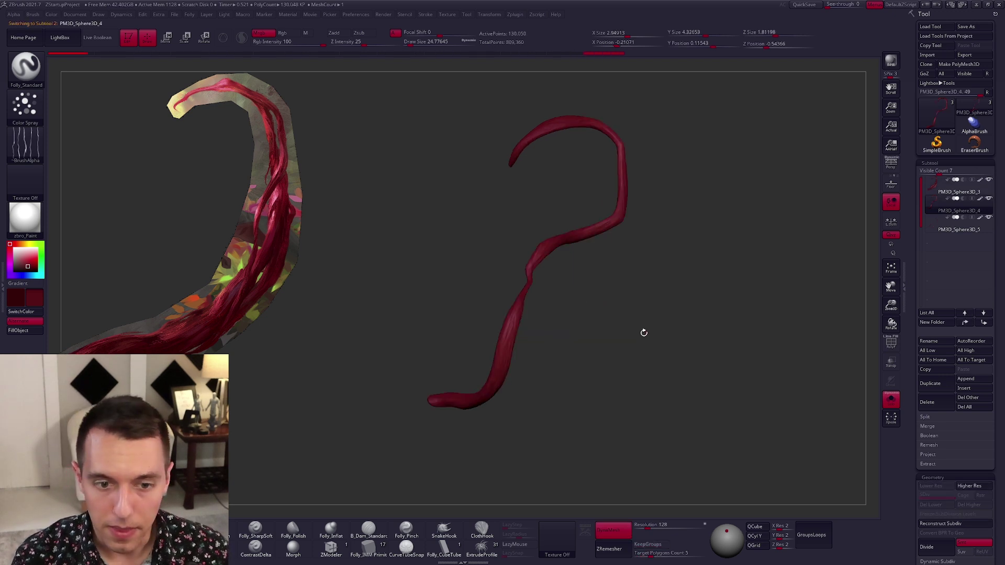
key(ctrl+d)
key(alt+s)
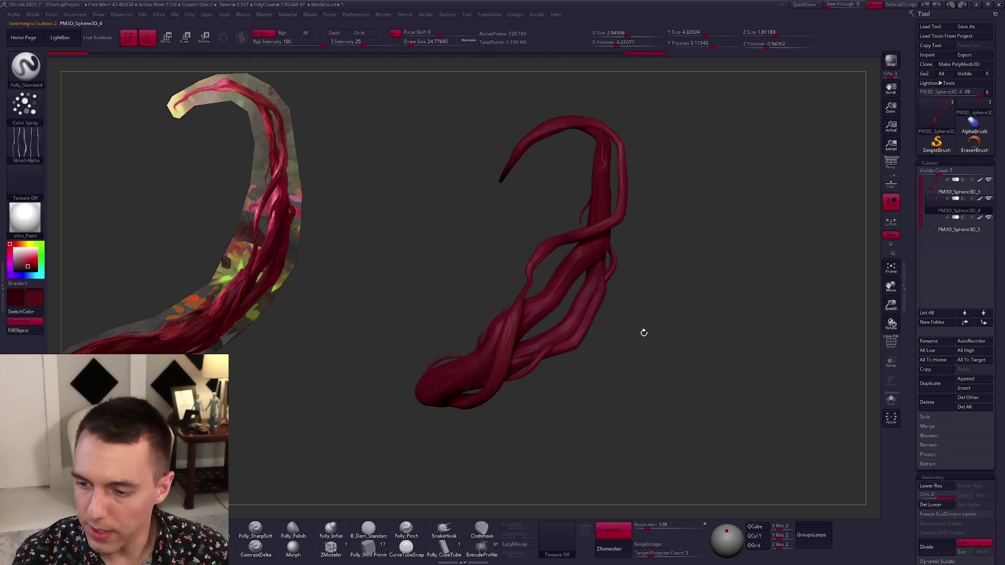
- Select the tubes' subtool PM3D_Sphere3D_5 and subdivide it to level 5
click(938, 230)
key(shift+f)
key(alt+s)
ctrl+right_drag(661, 322, 595, 360)
key(alt+s)
key(shift+f)
alt+right_drag(607, 404, 588, 388)
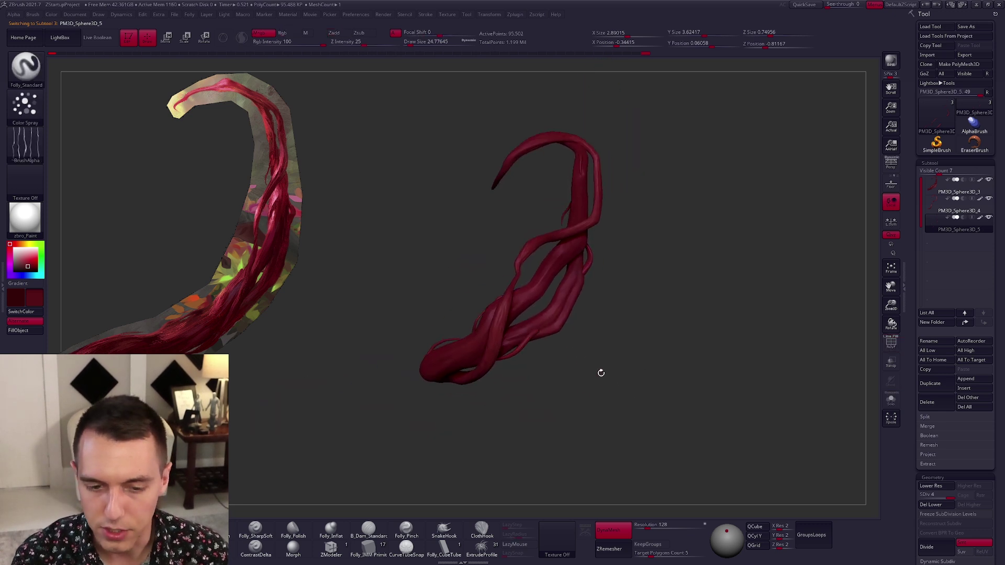
key(ctrl+d)
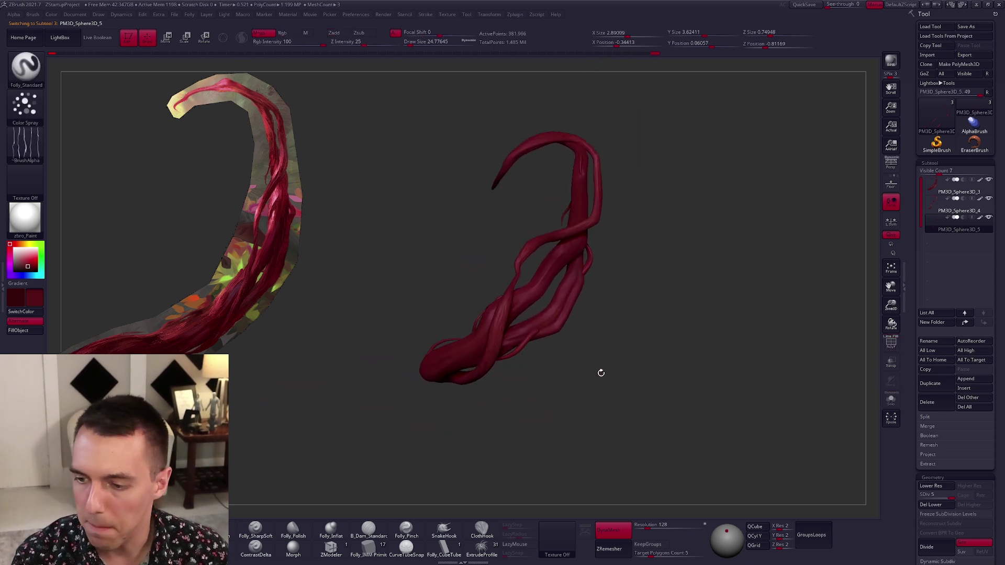
- Select the main strands and set Folly_Standard to a Spray stroke with Zadd on, Mrgb off and a draw size of about 113
click(922, 197)
drag(569, 347, 572, 372)
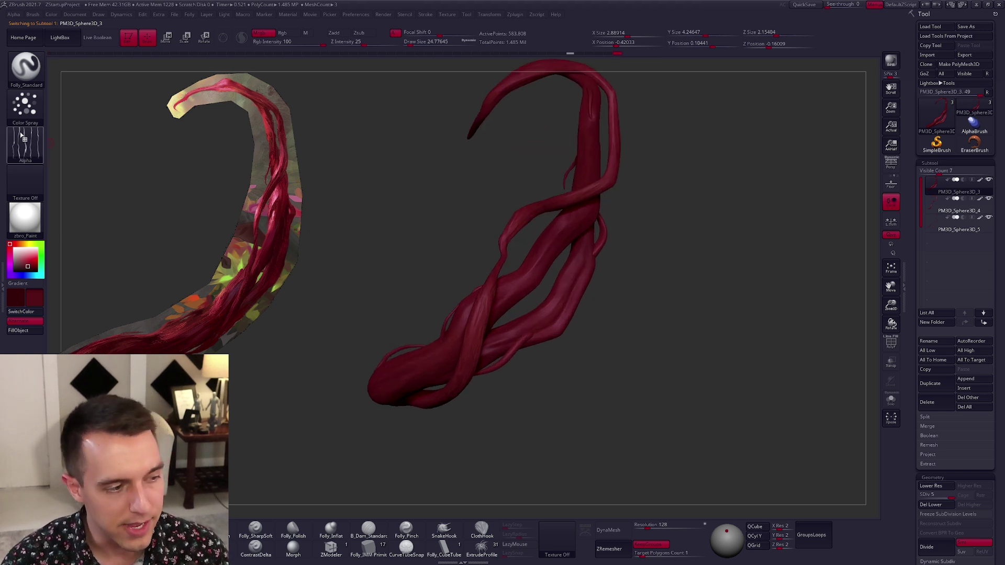
click(38, 110)
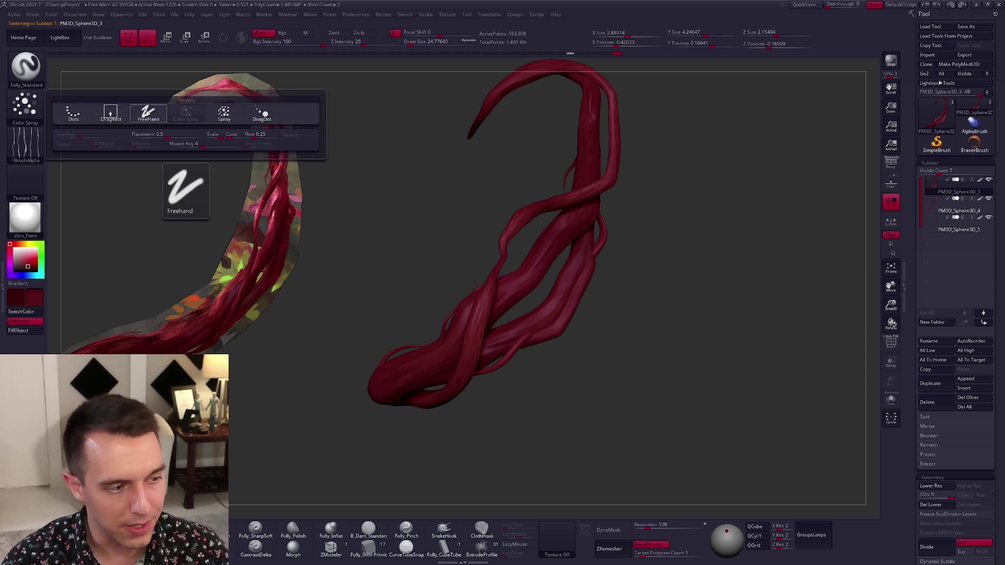
click(235, 120)
click(260, 33)
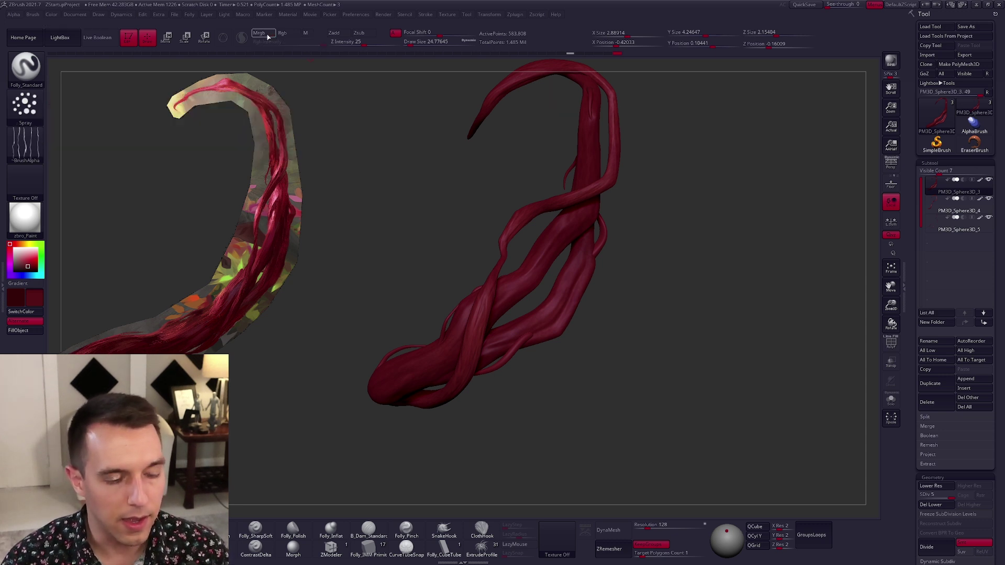
click(359, 34)
key(shift+s)
key(space)
drag(475, 319, 483, 319)
mouse_move(498, 314)
ctrl+right_down()
mouse_move(521, 341)
mouse_move(510, 350)
ctrl+right_up()
- Test-spray the strand alpha on the lower thick strand, undo it, and set Z Intensity to 11
mouse_move(480, 352)
mouse_down()
mouse_move(533, 284)
mouse_move(537, 295)
mouse_up()
key(space)
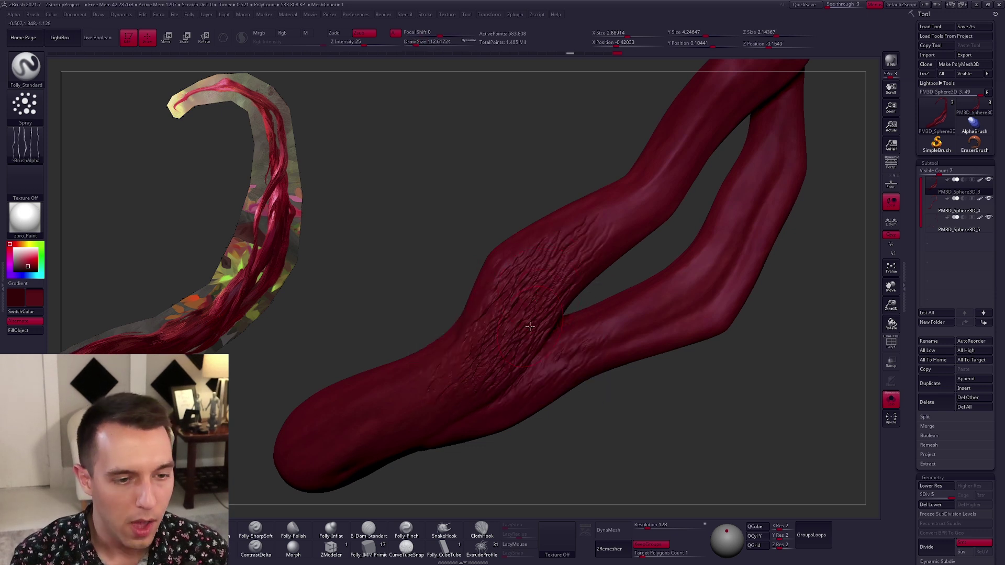
text(11)
key(Return)
key(ctrl+z)
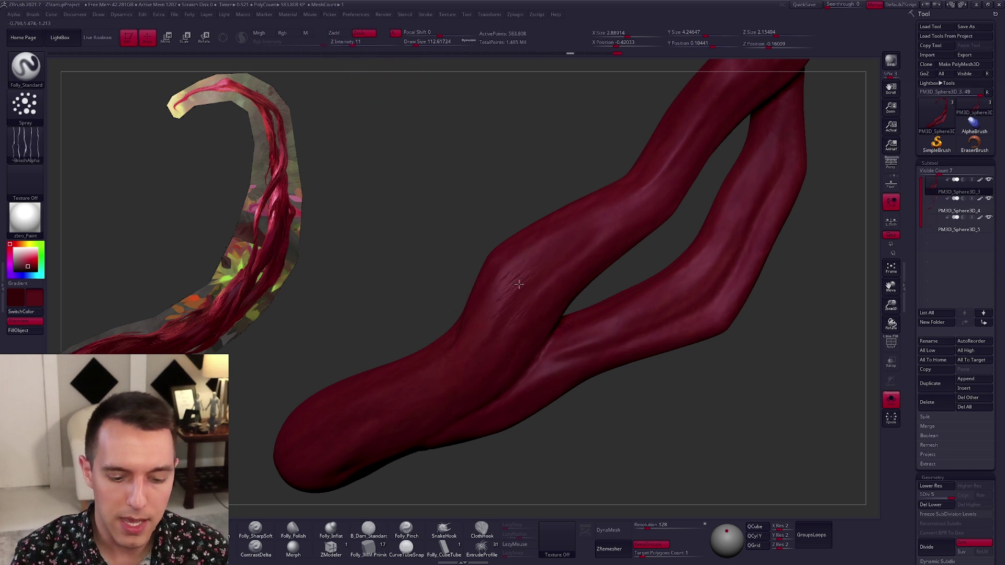
key(ctrl+z)
- Try spraying a finer strand texture over the lower thick strand at Z Intensity 11, and undo the strokes
ctrl+right_drag(494, 348, 486, 345)
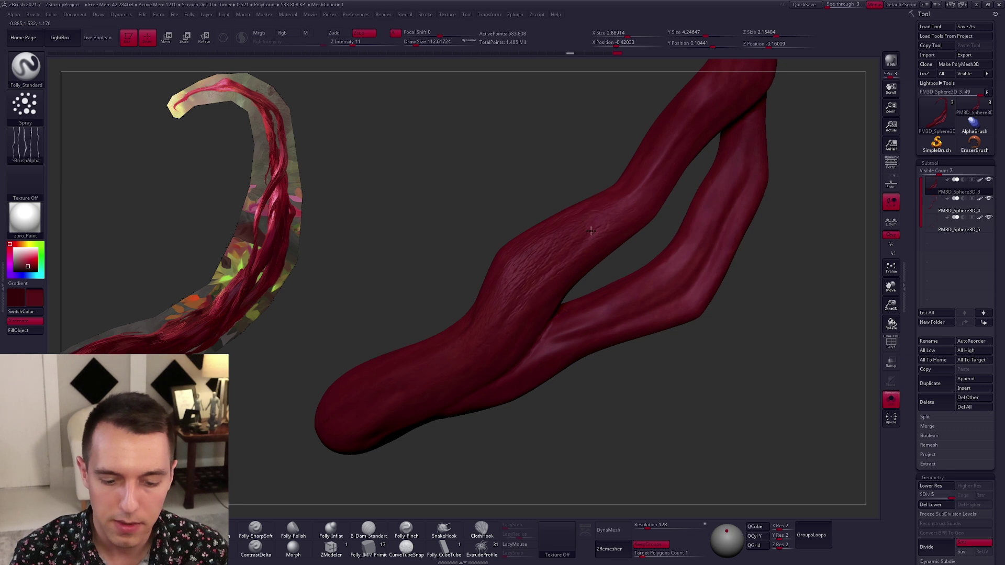
mouse_move(519, 309)
ctrl+right_down()
mouse_move(560, 351)
mouse_move(510, 332)
mouse_move(525, 315)
ctrl+right_up()
key(ctrl+z)
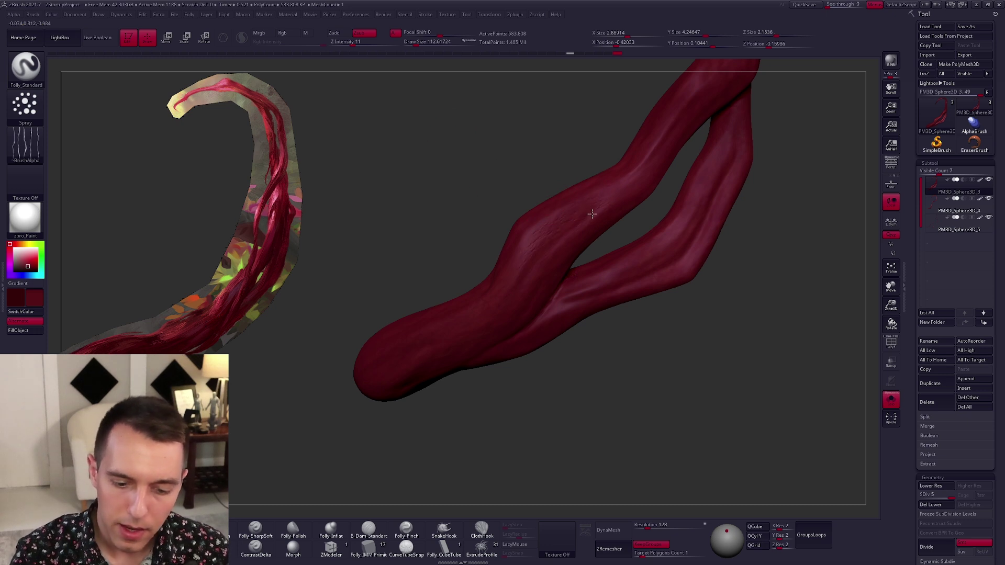
right_drag(510, 309, 485, 315)
mouse_move(547, 250)
mouse_down()
mouse_move(516, 285)
mouse_move(402, 345)
mouse_up()
mouse_move(420, 377)
alt+right_down()
mouse_move(451, 353)
mouse_move(446, 366)
alt+right_up()
key(ctrl+z)
ctrl+right_drag(574, 211, 582, 221)
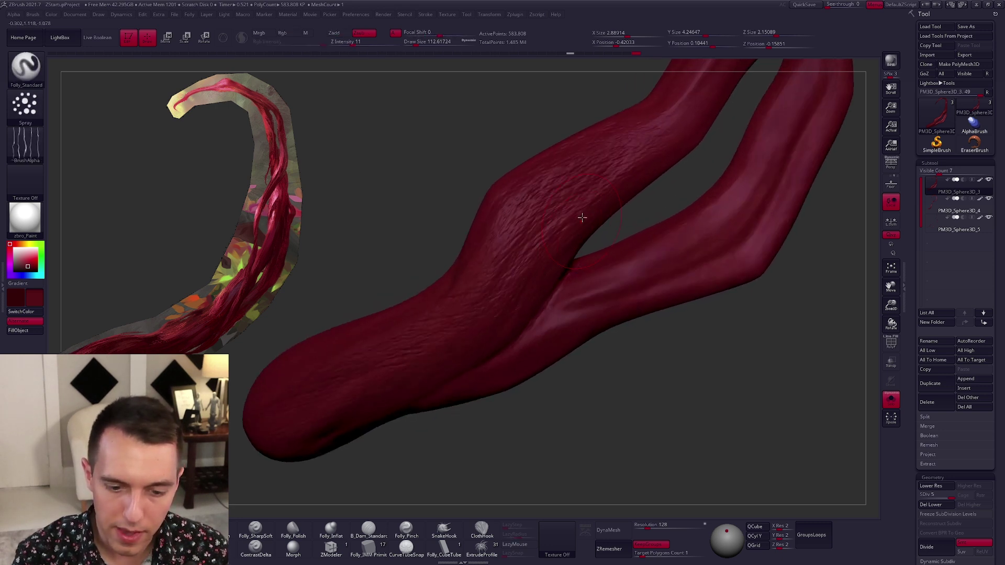
key(ctrl)
key(ctrl+z)
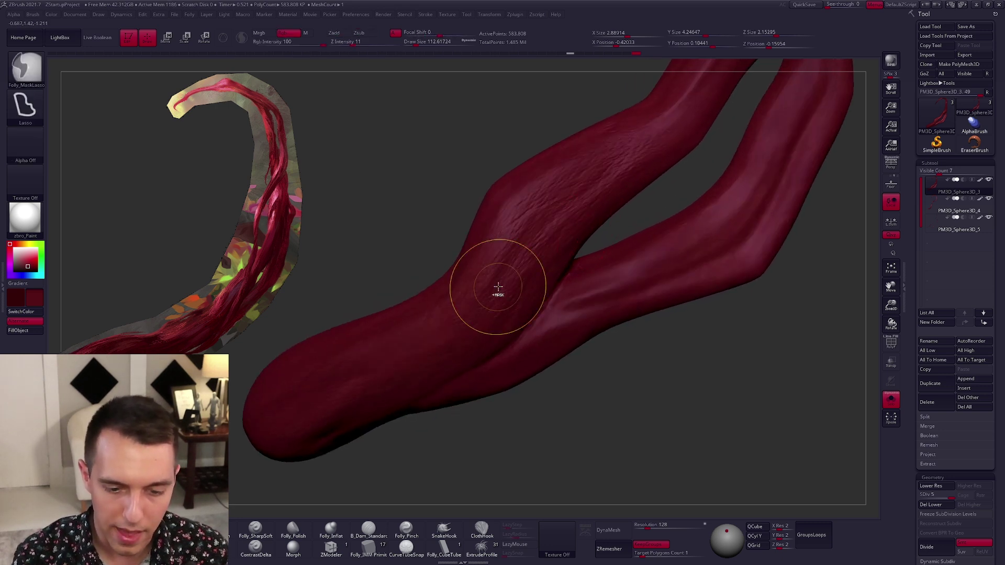
- Switch the stroke to FreeHand and brush fine hair lines along the lower thick strand and its rounded end
ctrl+right_drag(525, 339, 529, 343)
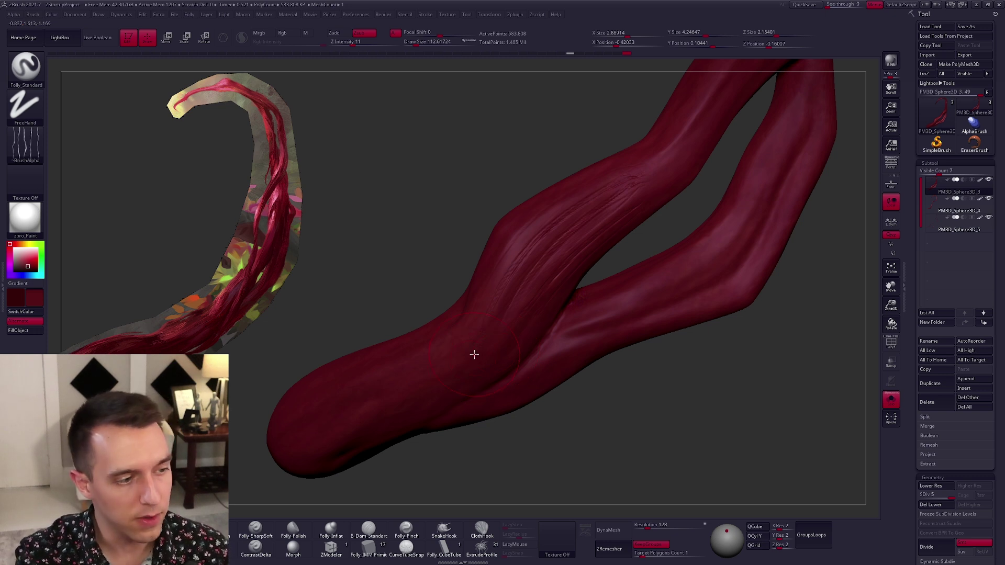
click(41, 119)
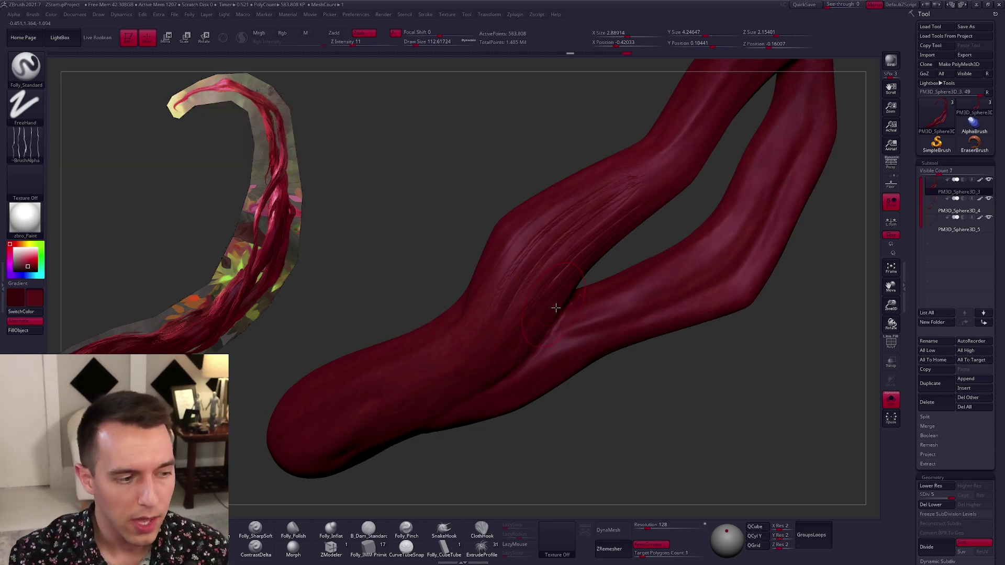
alt+right_drag(559, 303, 599, 277)
drag(669, 149, 514, 303)
alt+right_drag(554, 282, 587, 252)
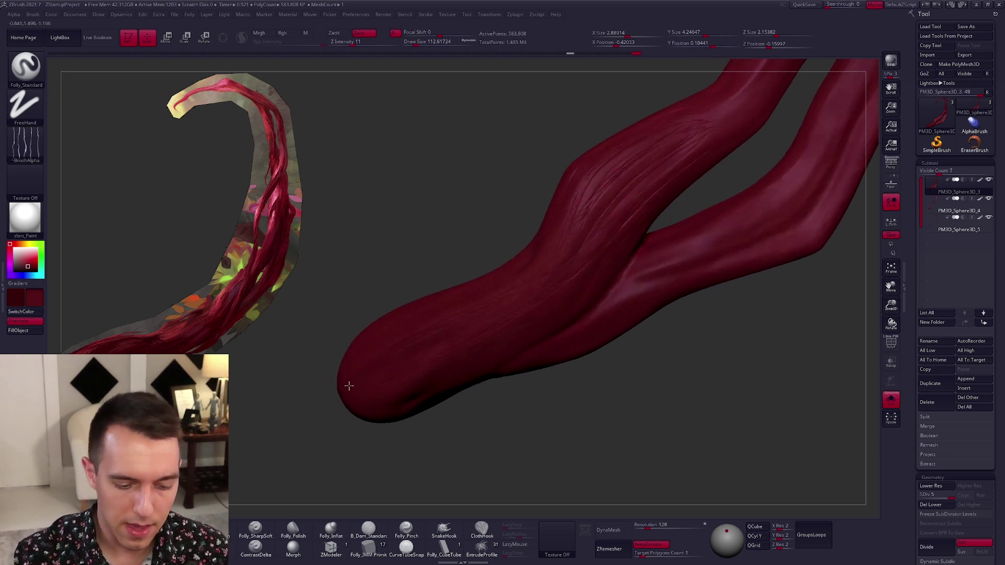
right_drag(354, 410, 417, 355)
right_drag(536, 305, 417, 375)
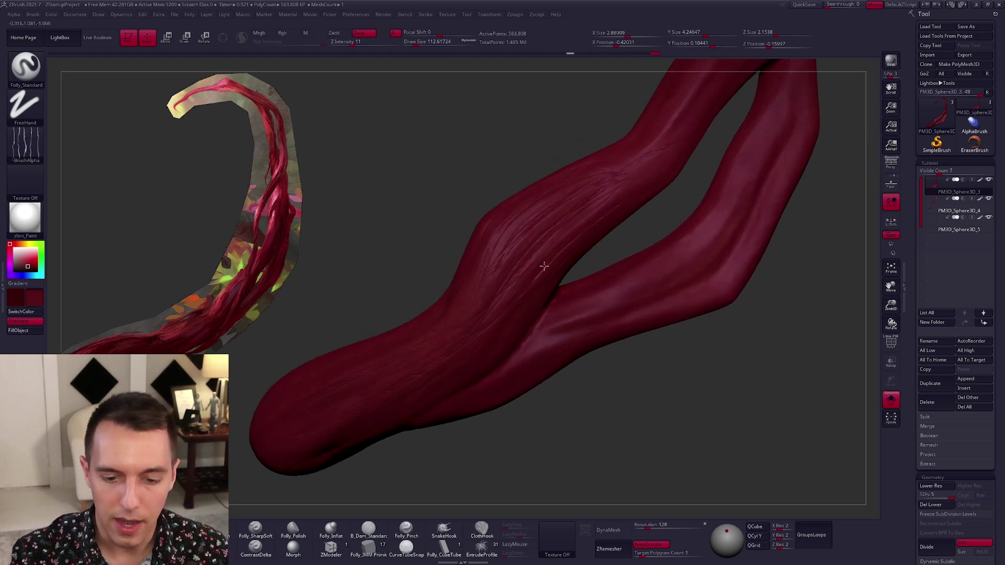
right_drag(544, 266, 441, 367)
right_drag(542, 267, 459, 342)
right_drag(625, 155, 461, 342)
- Brush fine hair lines along the curled tip and around the upper bend of the main strand
right_drag(545, 173, 561, 268)
right_drag(386, 281, 517, 212)
right_drag(435, 294, 710, 241)
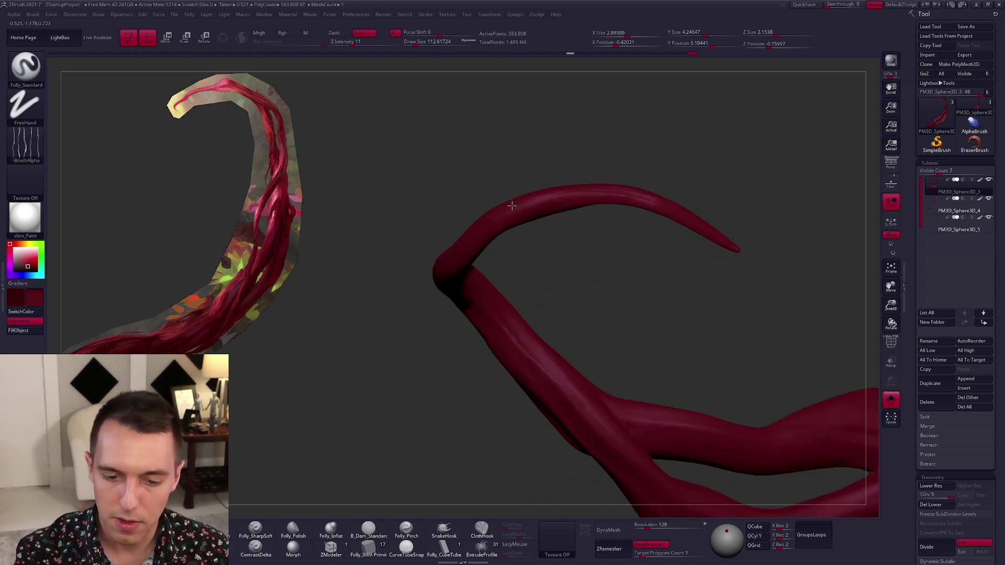
right_drag(463, 249, 559, 195)
right_drag(471, 243, 536, 200)
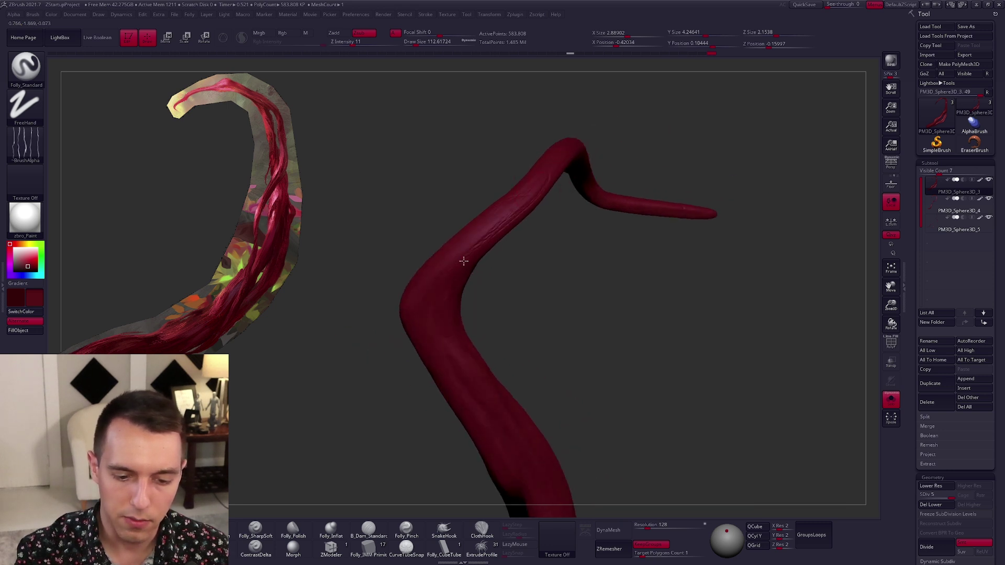
right_drag(464, 261, 489, 224)
right_drag(403, 335, 470, 178)
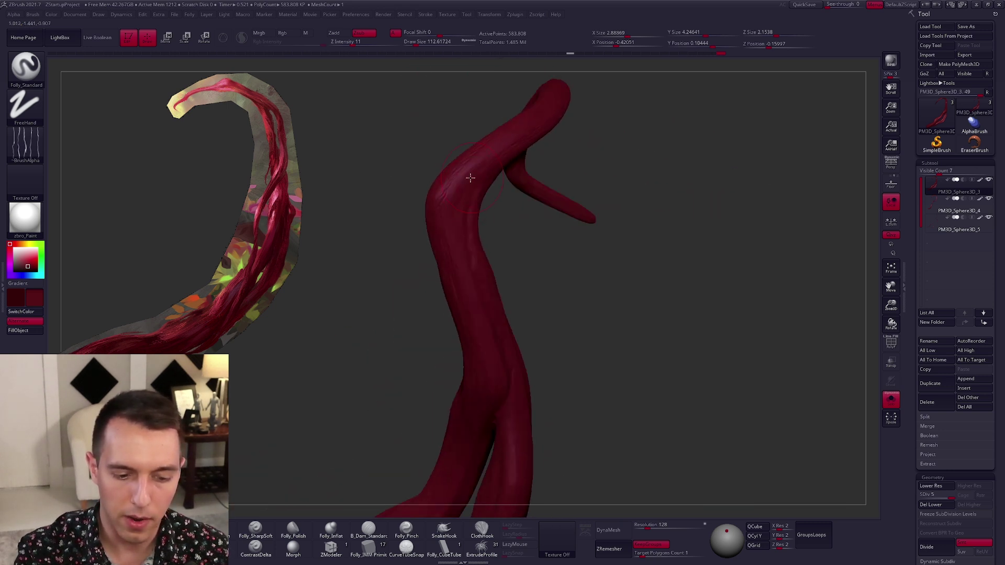
- Brush fine hair lines down the back of the main strand and over both lower branches
right_drag(492, 309, 500, 116)
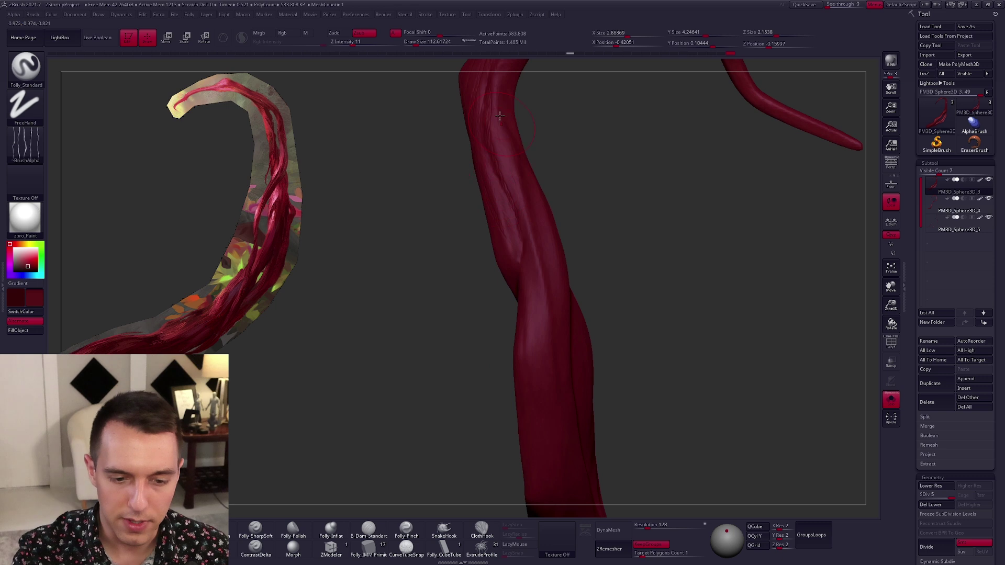
right_drag(560, 305, 540, 245)
right_drag(532, 475, 541, 190)
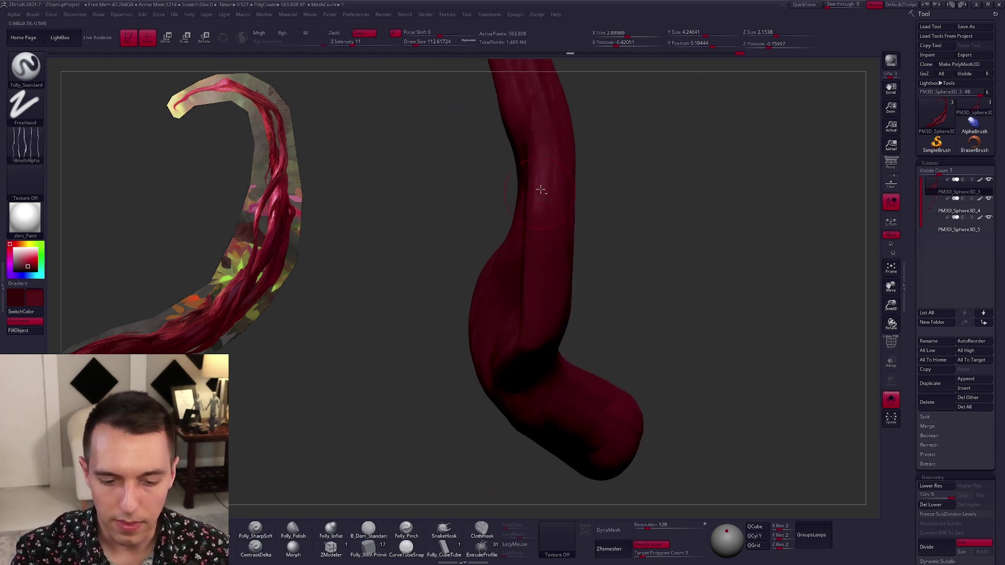
right_drag(536, 347, 572, 167)
right_drag(489, 362, 545, 211)
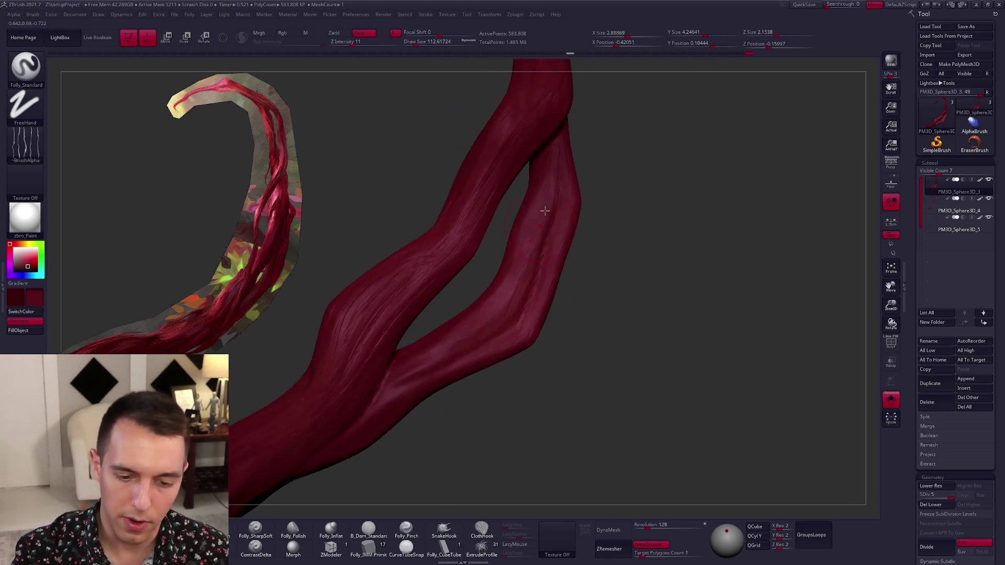
right_drag(430, 377, 524, 157)
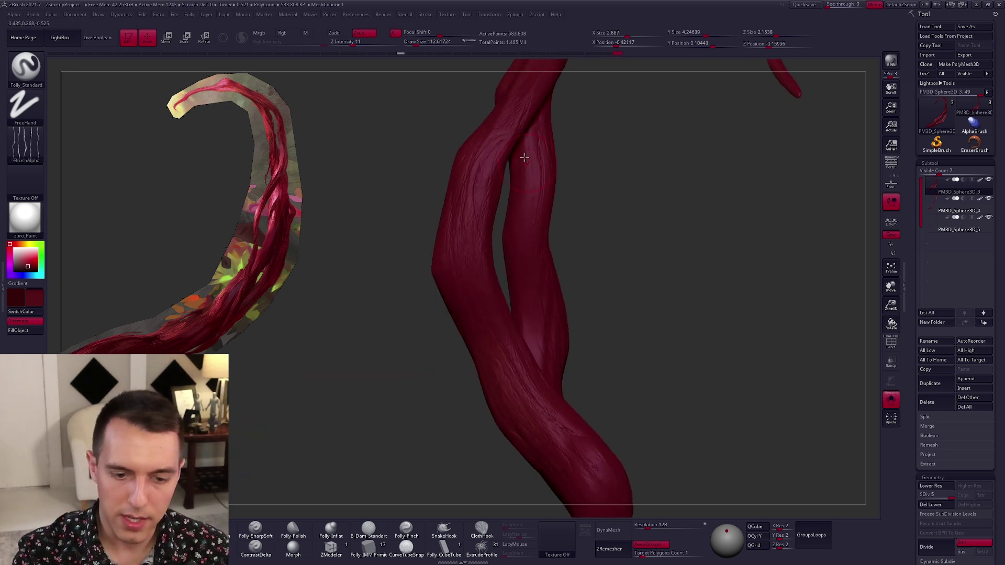
mouse_move(522, 266)
right_down()
mouse_move(517, 280)
mouse_move(529, 224)
mouse_move(529, 285)
mouse_move(521, 248)
mouse_move(566, 214)
mouse_move(521, 239)
mouse_move(523, 299)
mouse_move(529, 269)
mouse_move(519, 256)
right_up()
- Select the long winding strand (PM3D_Sphere3D_4) and brush fine hair lines along its thick lower end and first bend
alt+click(586, 213)
mouse_move(585, 213)
mouse_down()
mouse_move(418, 390)
mouse_move(388, 372)
mouse_up()
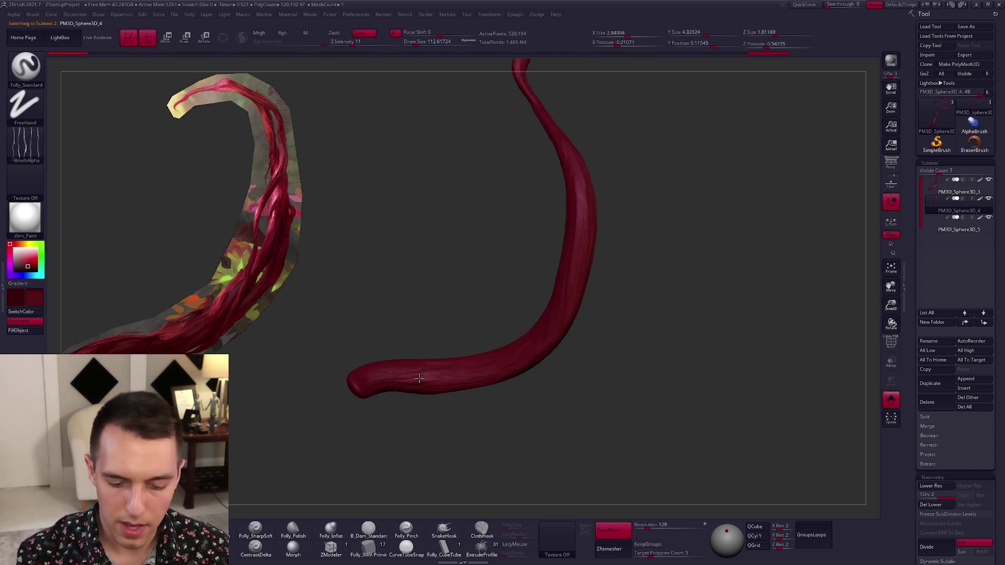
right_drag(572, 233, 434, 381)
right_drag(507, 299, 463, 409)
right_drag(517, 201, 481, 341)
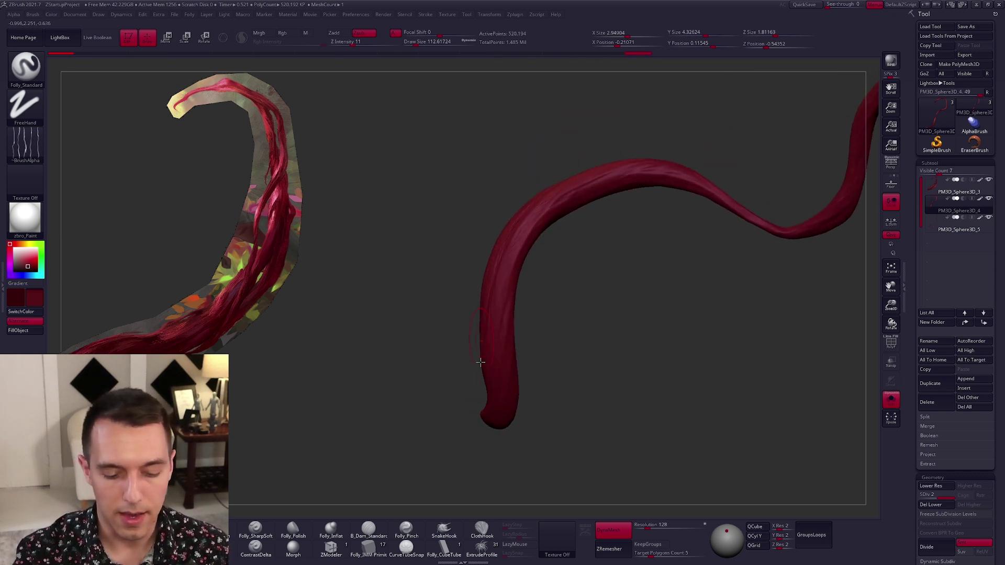
right_drag(563, 188, 500, 308)
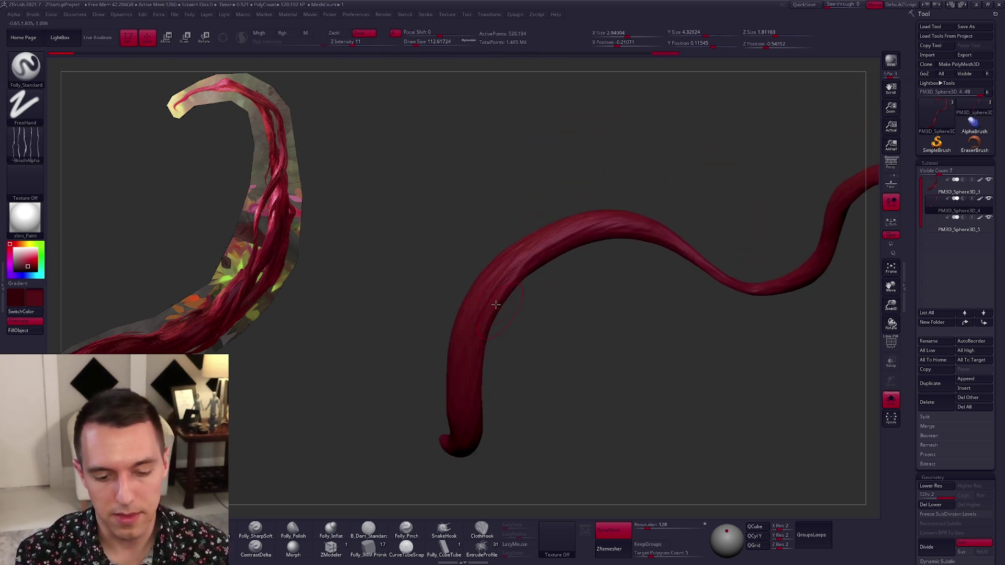
right_drag(606, 221, 639, 213)
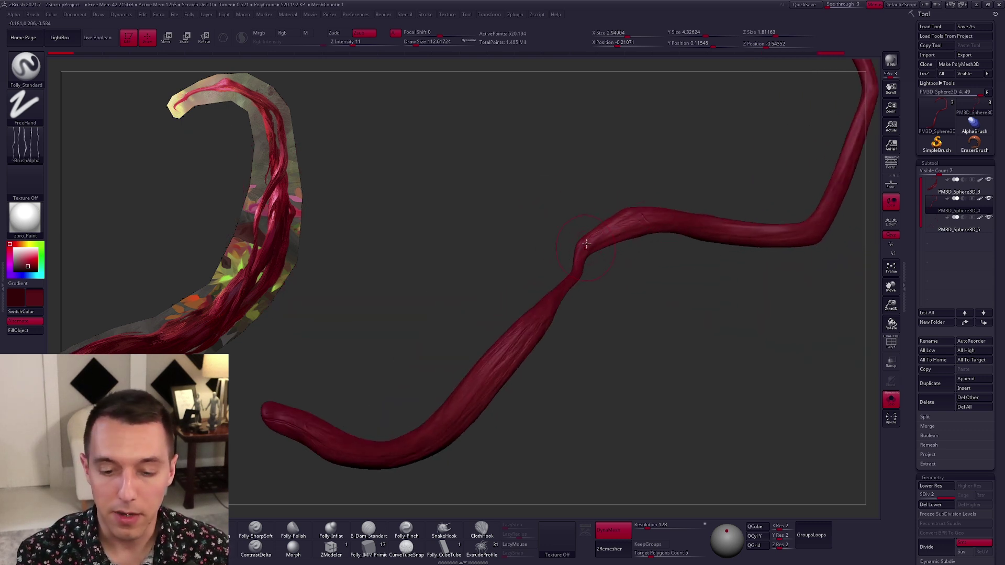
- Brush fine hair lines through the narrow kinks in the middle of the winding strand
right_drag(678, 232, 510, 258)
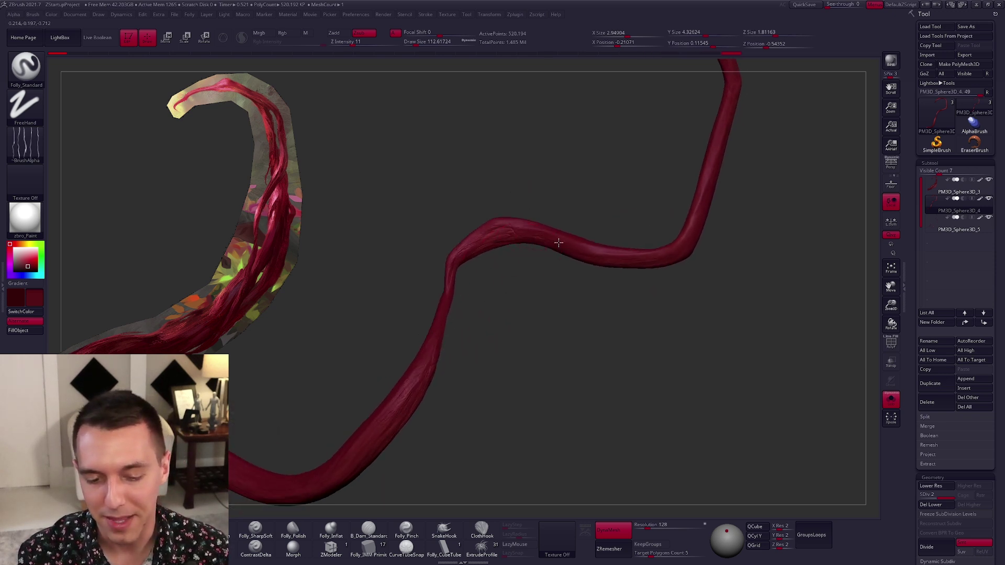
right_drag(604, 244, 499, 267)
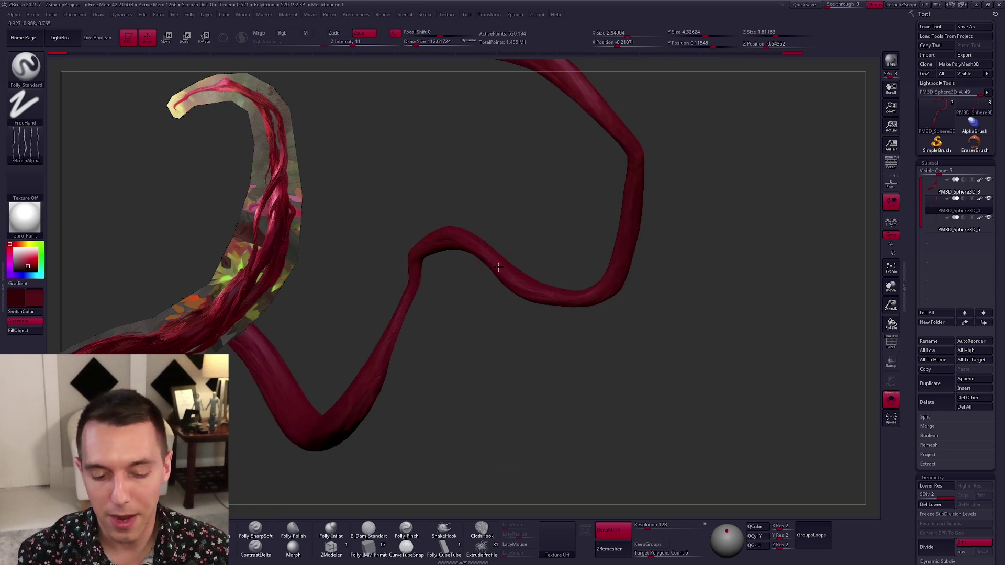
right_drag(576, 291, 597, 270)
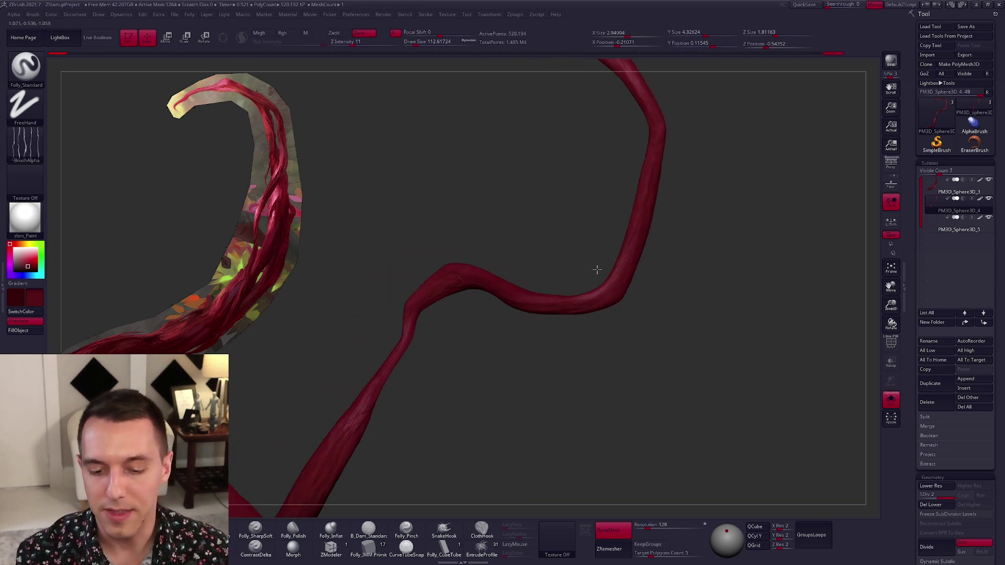
right_drag(656, 141, 603, 167)
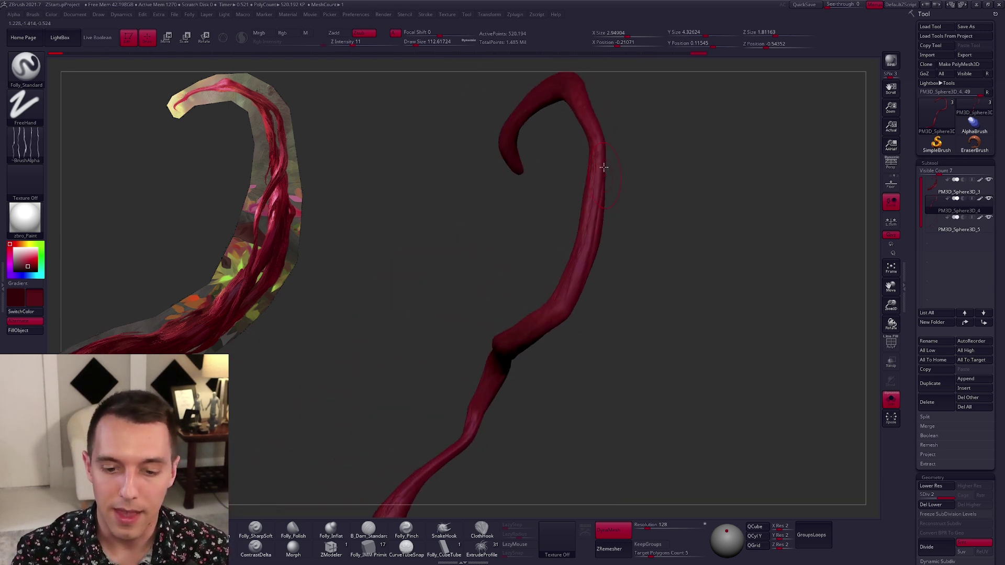
- Brush fine hair lines up the long upper section of the winding strand to its top bend
right_drag(549, 331, 575, 291)
right_drag(553, 335, 555, 304)
mouse_move(561, 340)
right_down()
mouse_move(488, 375)
mouse_move(586, 391)
mouse_move(560, 359)
right_up()
right_drag(562, 297, 544, 363)
right_drag(603, 236, 679, 413)
mouse_move(642, 213)
alt+right_down()
mouse_move(680, 283)
mouse_move(644, 226)
alt+right_up()
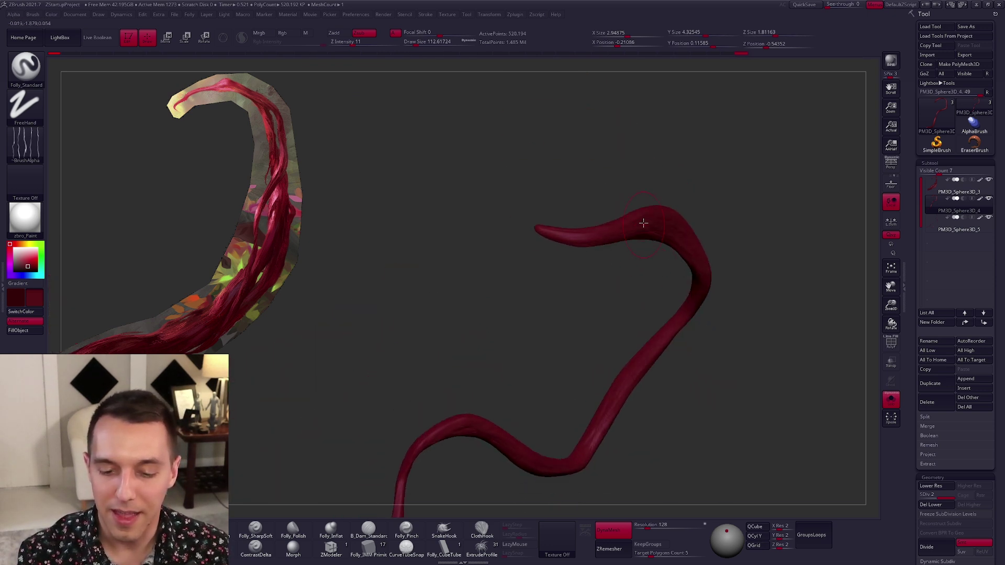
- Brush fine hair lines over the top bend and pointed tip of the winding strand
right_drag(530, 242, 561, 261)
right_drag(677, 190, 605, 259)
drag(669, 209, 558, 247)
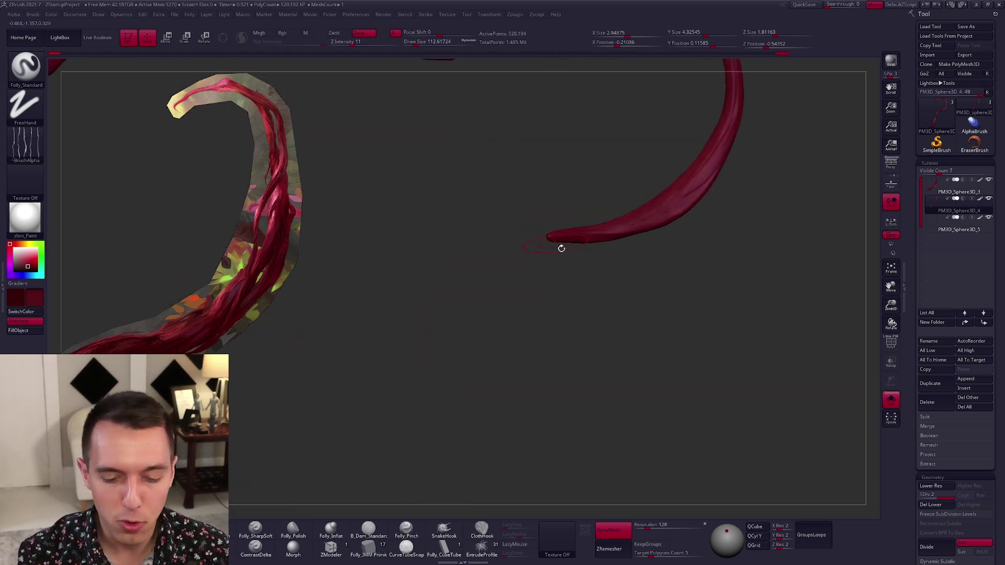
right_drag(558, 247, 563, 289)
drag(636, 209, 539, 239)
right_drag(539, 238, 550, 267)
drag(705, 171, 640, 249)
alt+right_drag(639, 249, 574, 318)
mouse_move(640, 270)
right_down()
mouse_move(633, 426)
mouse_move(590, 363)
mouse_move(628, 281)
right_up()
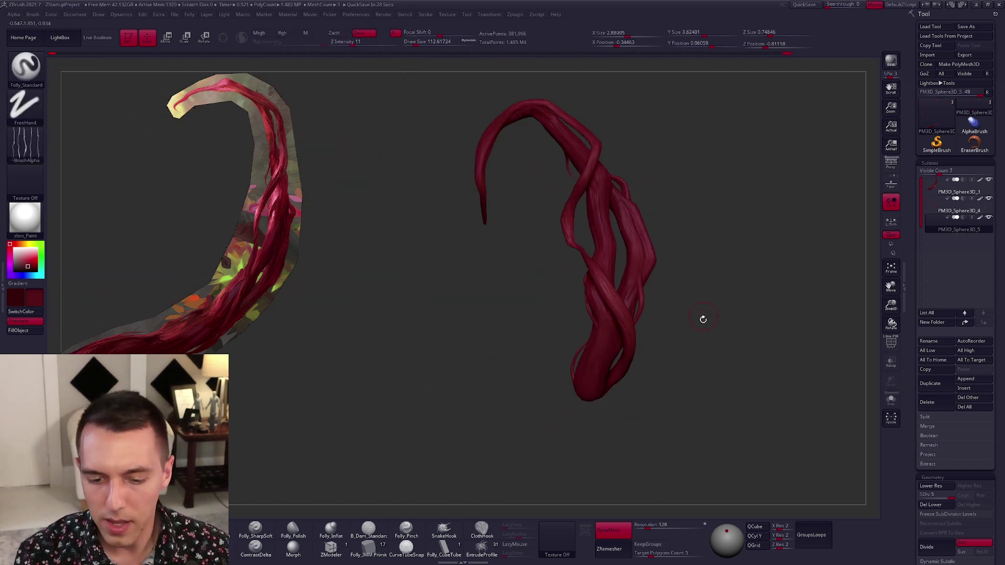
- Select the main strand (PM3D_Sphere3D_3), show its polyframe and step down to subdivision level 1
mouse_move(703, 319)
right_down()
mouse_move(687, 319)
mouse_move(714, 332)
mouse_move(574, 426)
mouse_move(627, 371)
right_up()
key(shift)
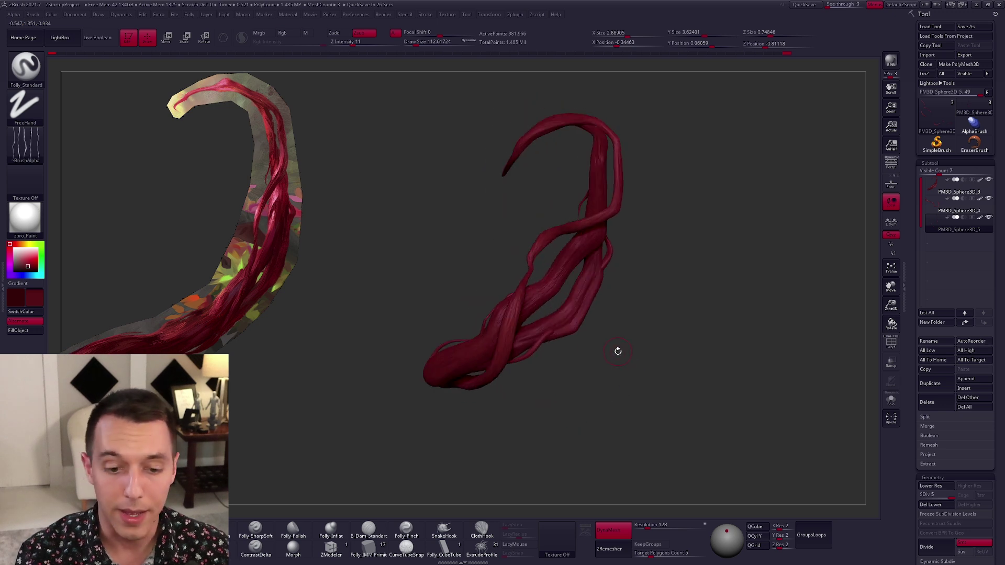
right_drag(618, 351, 637, 374)
alt+click(576, 262)
key(shift+f)
mouse_move(477, 182)
ctrl+right_down()
mouse_move(482, 218)
mouse_move(511, 211)
mouse_move(485, 212)
mouse_move(493, 223)
mouse_move(482, 233)
mouse_move(478, 210)
mouse_move(488, 223)
ctrl+right_up()
key(shift)
key(shift+d)
key(shift+d)
key(shift+d)
key(shift+d)
- Using a mask, rotate and move the main strand's pointed tip so that it hooks inward, and clear the mask
mouse_move(489, 224)
ctrl+mouse_down()
mouse_move(466, 207)
mouse_move(469, 261)
ctrl+mouse_up()
ctrl+click(472, 266)
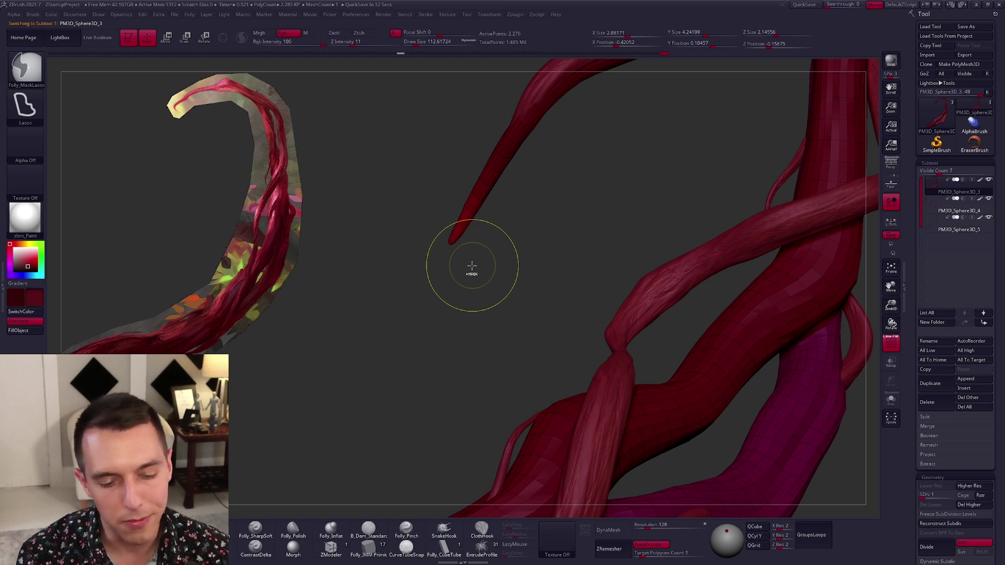
key(r)
mouse_move(478, 199)
mouse_down()
mouse_move(443, 265)
mouse_move(484, 272)
mouse_move(497, 266)
mouse_move(492, 254)
mouse_up()
key(q)
drag(475, 219, 445, 234)
ctrl+drag(508, 233, 501, 239)
- Return the main strand to its highest subdivision level and frame the whole tentacle
key(d)
key(d)
key(d)
key(shift+d)
key(d)
key(d)
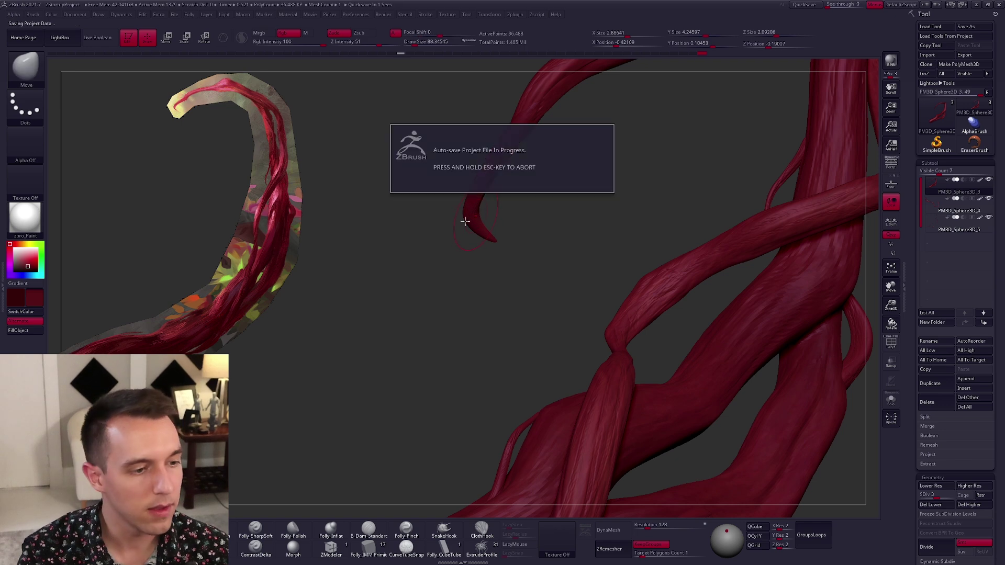
key(f)
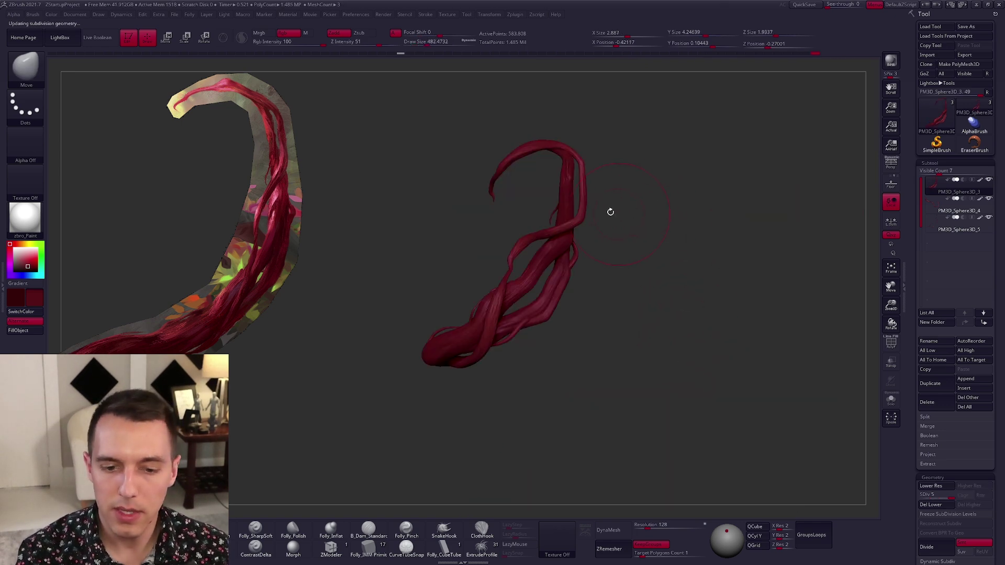
- Combine all strands into one low-resolution posing mesh with Transpose Master's TPoseMesh
click(516, 14)
click(545, 171)
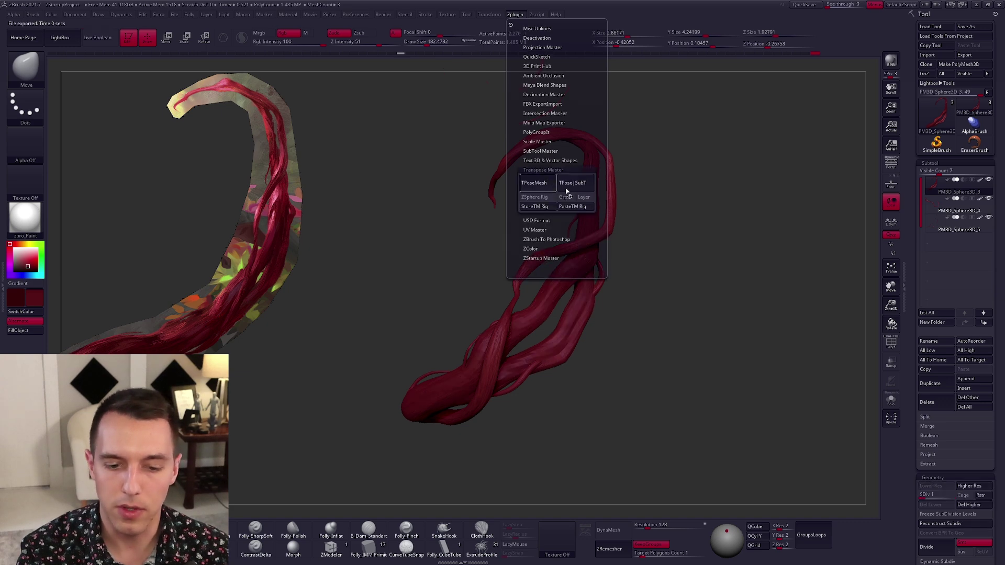
click(565, 193)
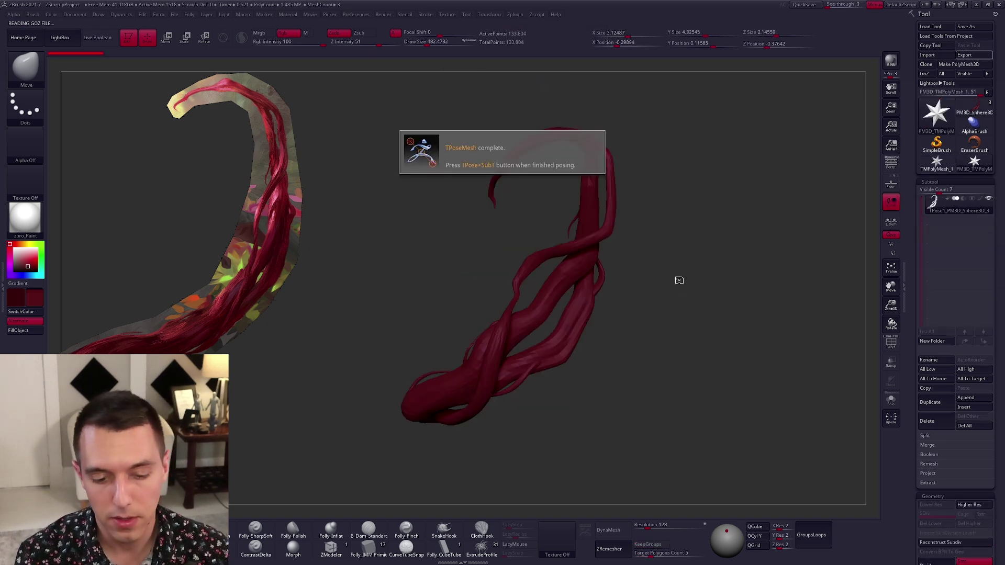
- Reshape the combined mesh's top arch and hooked tip with the Move brush
mouse_move(532, 130)
mouse_down()
mouse_move(544, 141)
mouse_move(573, 135)
mouse_up()
key(bracketleft)
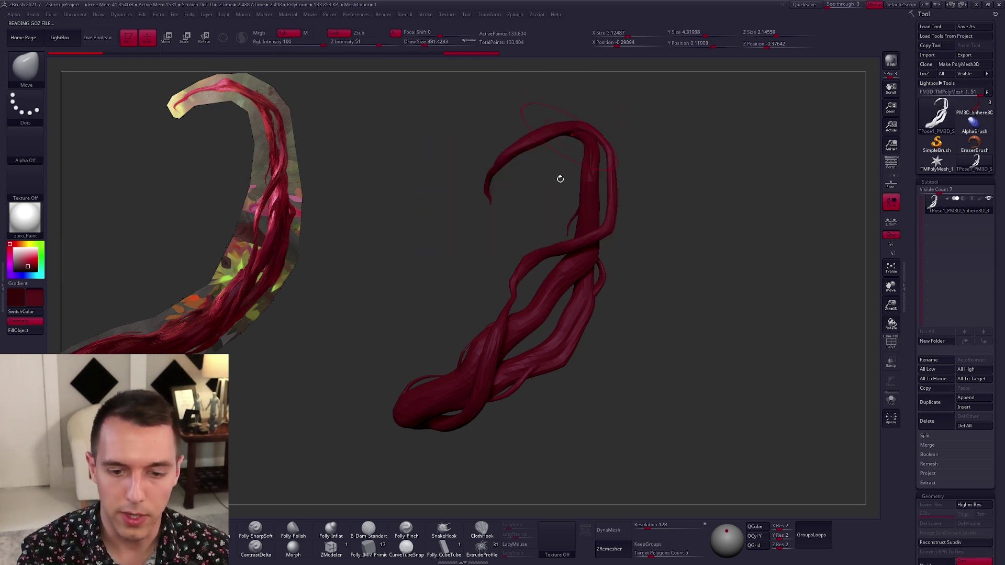
drag(500, 150, 485, 181)
key(space)
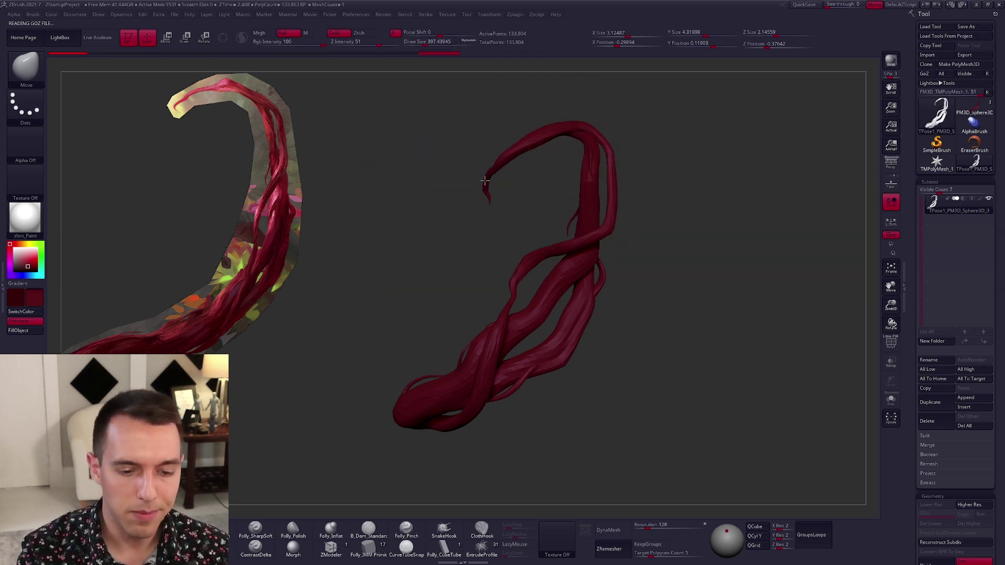
mouse_move(576, 247)
ctrl+mouse_down()
mouse_move(585, 123)
mouse_move(451, 200)
mouse_move(587, 126)
ctrl+mouse_up()
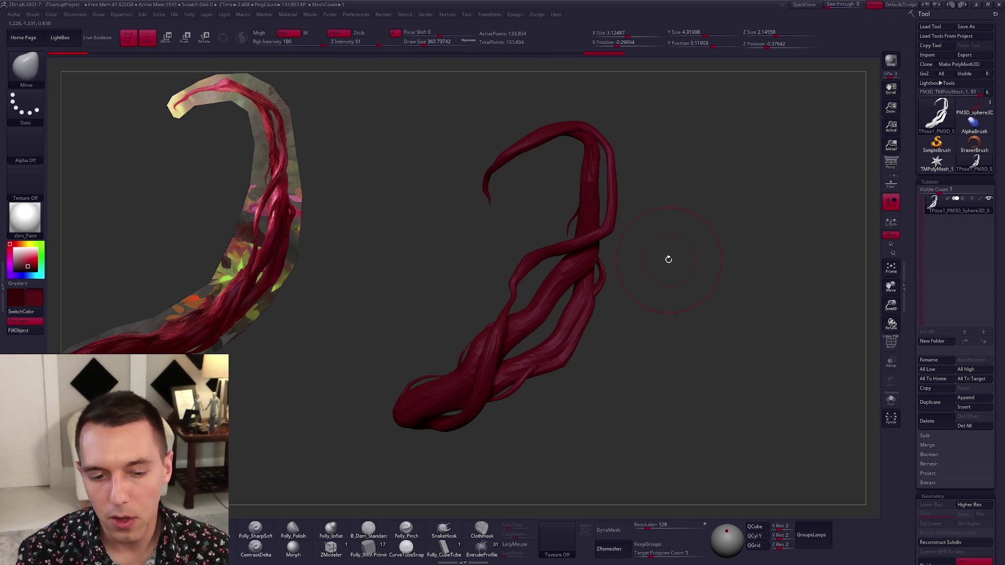
- Try a shift of the lower strands, undo it, and nudge the outer strand below the top arch slightly inward
mouse_move(644, 344)
mouse_down()
mouse_move(635, 366)
mouse_move(617, 325)
mouse_move(649, 344)
mouse_move(633, 312)
mouse_move(636, 325)
mouse_up()
key(s)
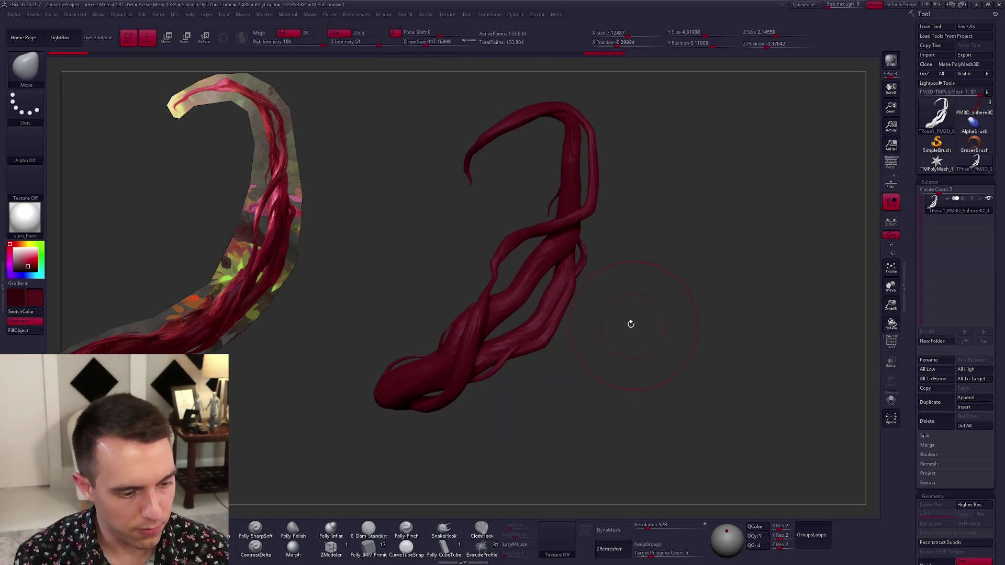
drag(578, 276, 571, 278)
key(s)
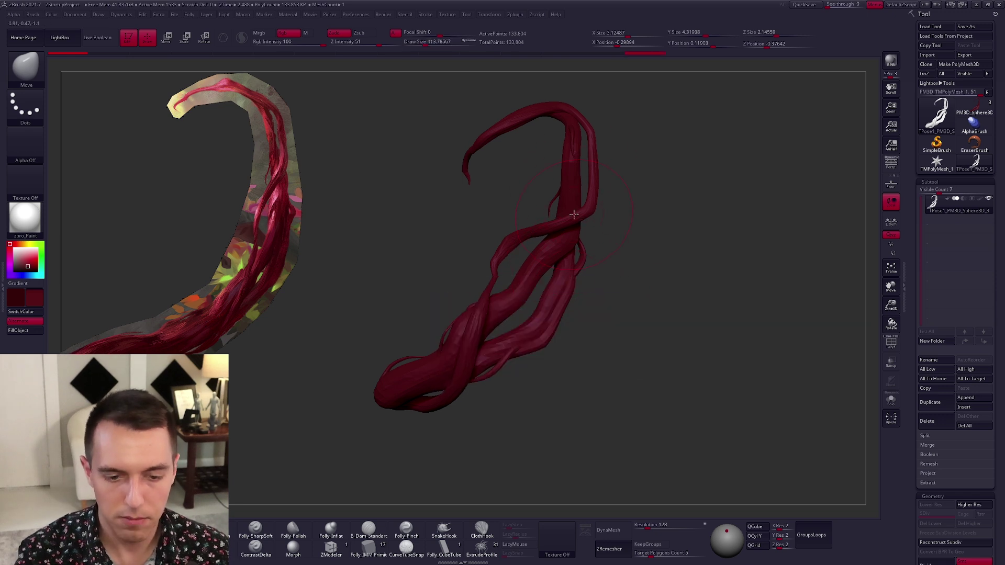
key(ctrl+z)
drag(592, 140, 586, 152)
key(s)
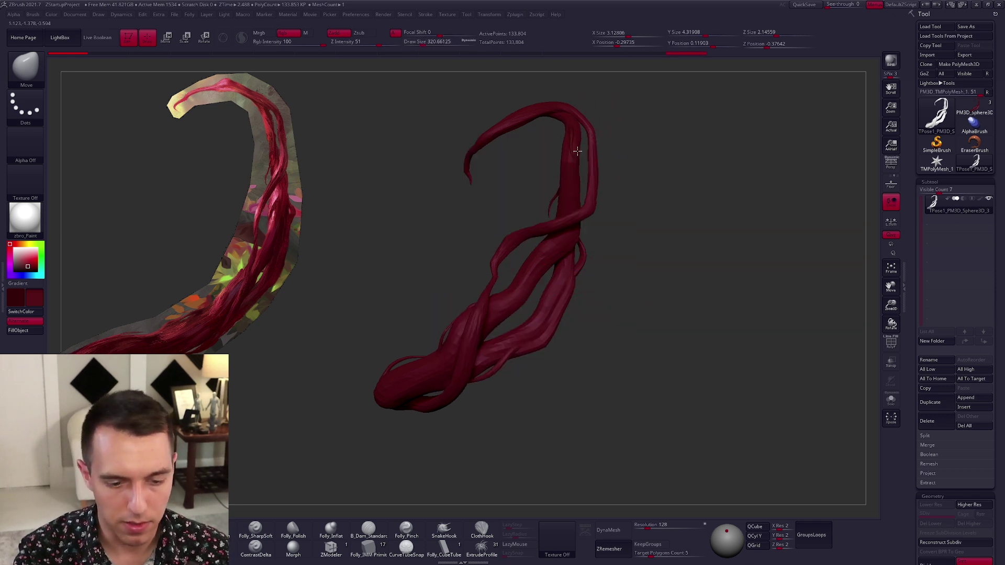
ctrl+right_drag(585, 152, 567, 166)
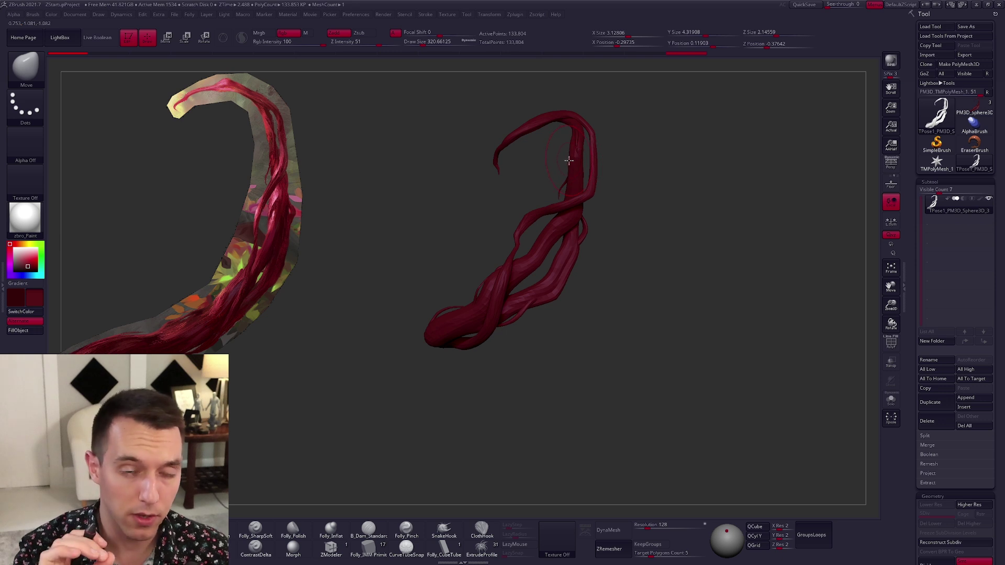
- Open the main strand's surface noise settings, copy them and leave NoiseMaker without changing the noise
alt+drag(569, 161, 599, 345)
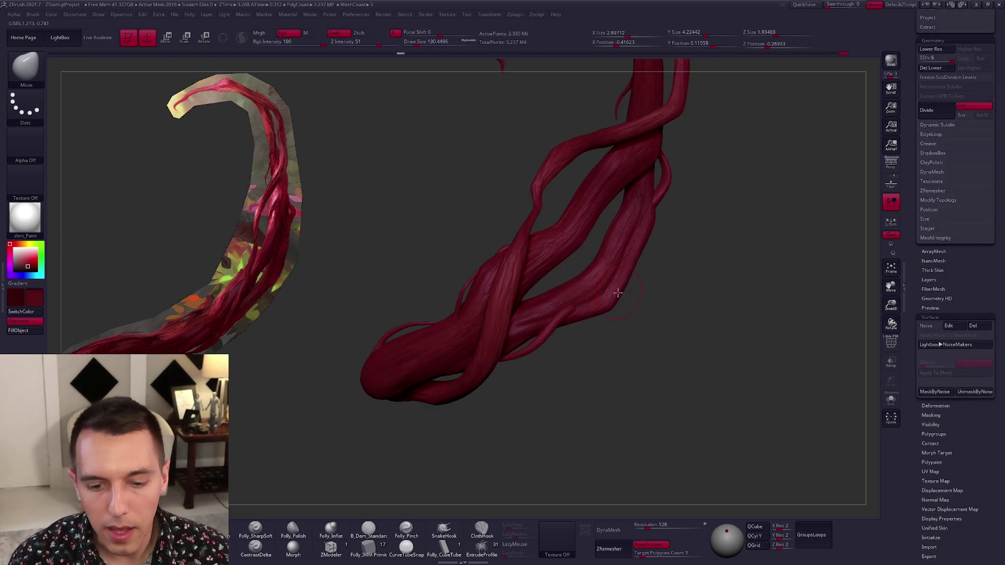
alt+drag(620, 348, 583, 325)
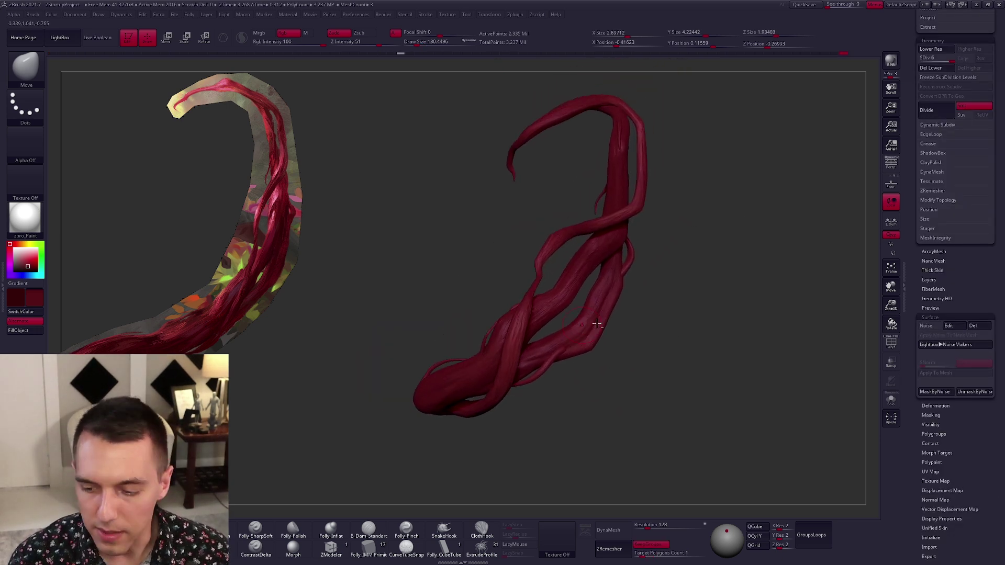
click(950, 326)
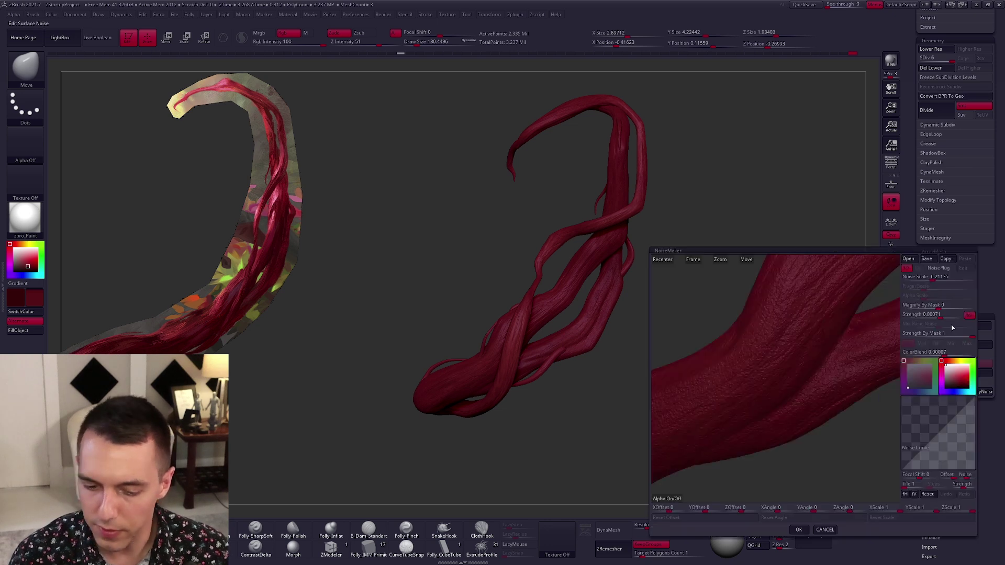
click(825, 529)
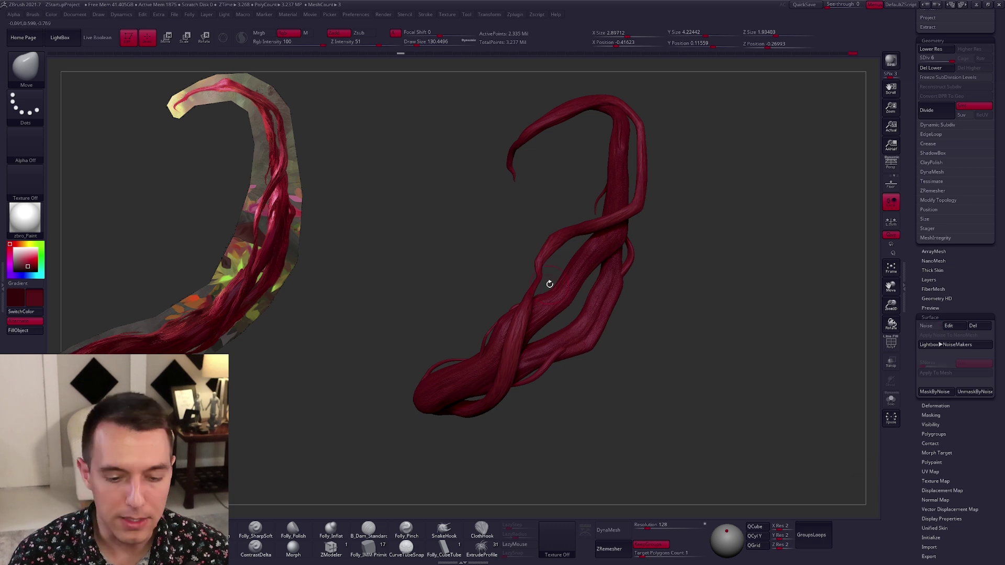
- Select the winding strand, add surface noise with the copied settings and apply it to the mesh
alt+click(553, 245)
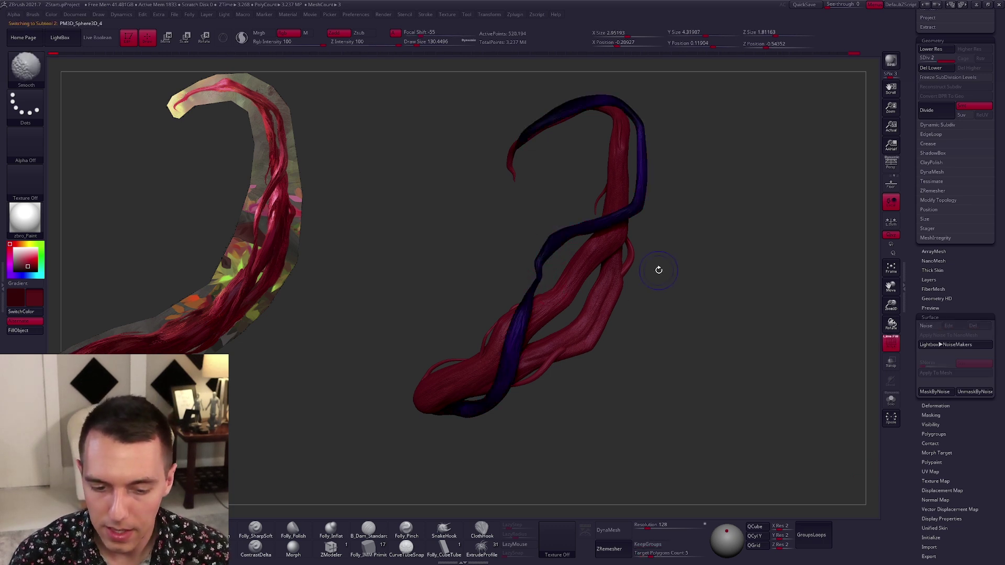
click(926, 326)
click(965, 258)
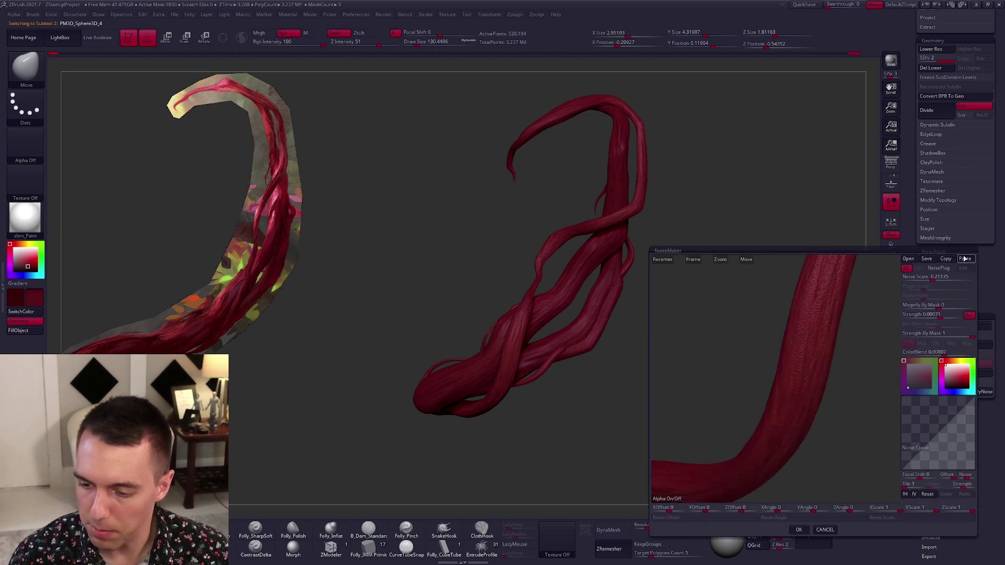
click(799, 529)
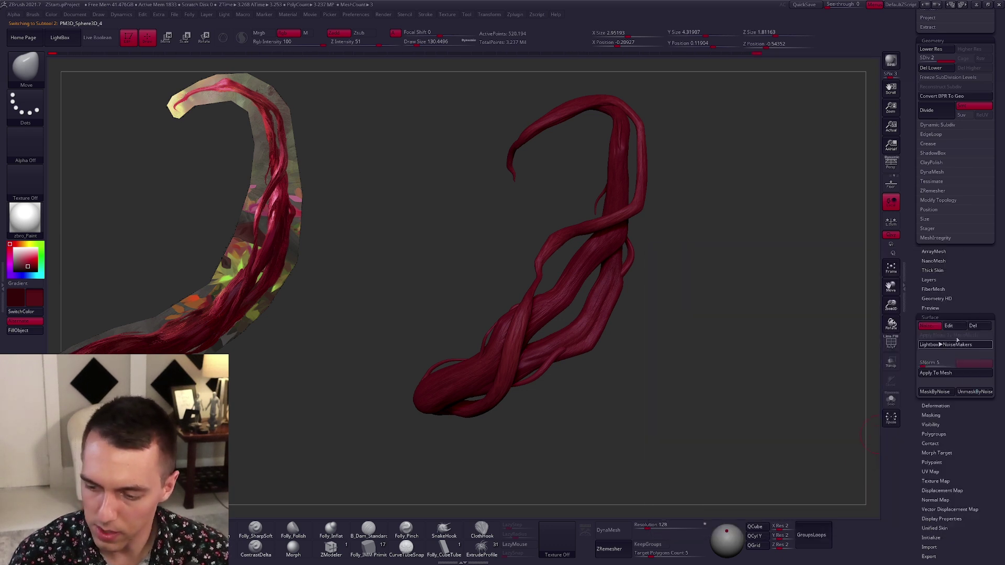
click(922, 375)
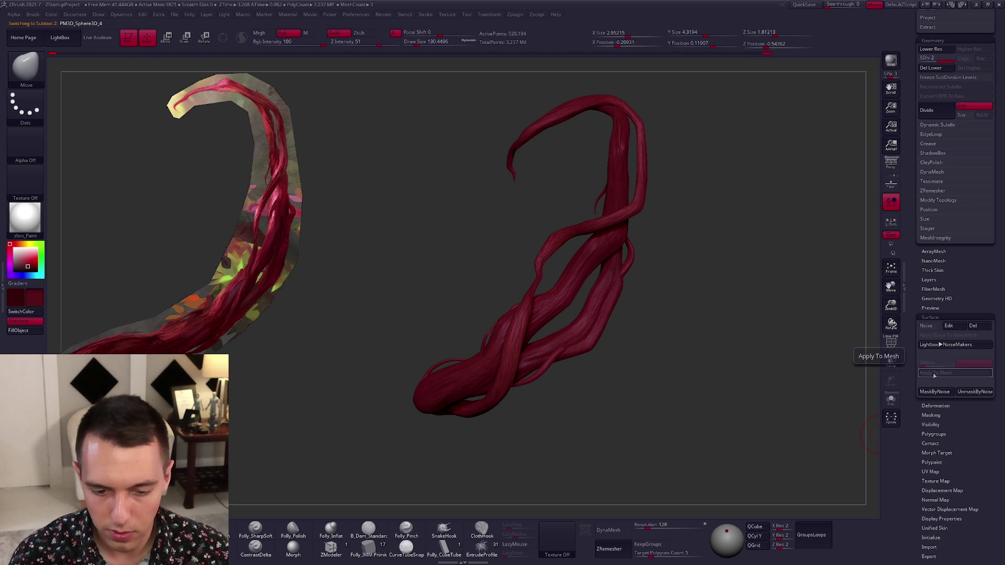
- Isolate the winding strand, examine its applied noise up close, and show all strands again
key(alt+s)
ctrl+right_drag(553, 248, 807, 442)
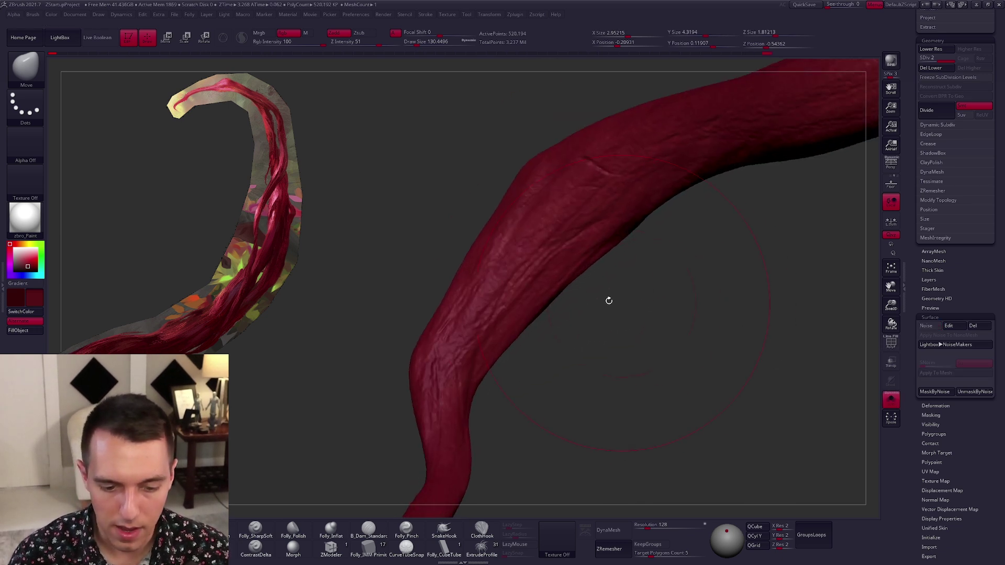
key(f)
ctrl+right_drag(607, 269, 599, 252)
key(alt+s)
- Select the remaining strand, PM3D_Sphere3D_5, and give it surface noise with the copied settings
alt+click(618, 250)
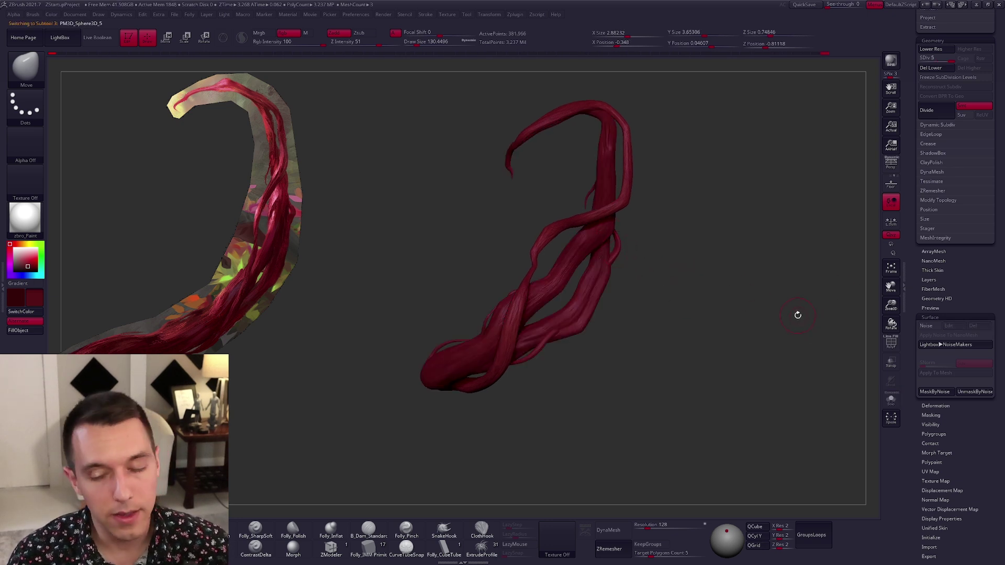
click(924, 326)
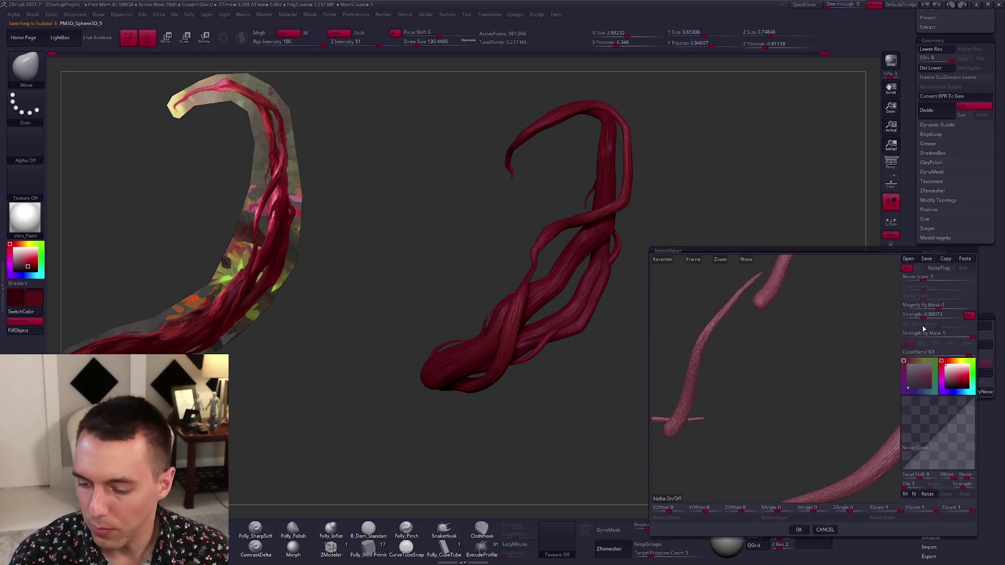
click(964, 260)
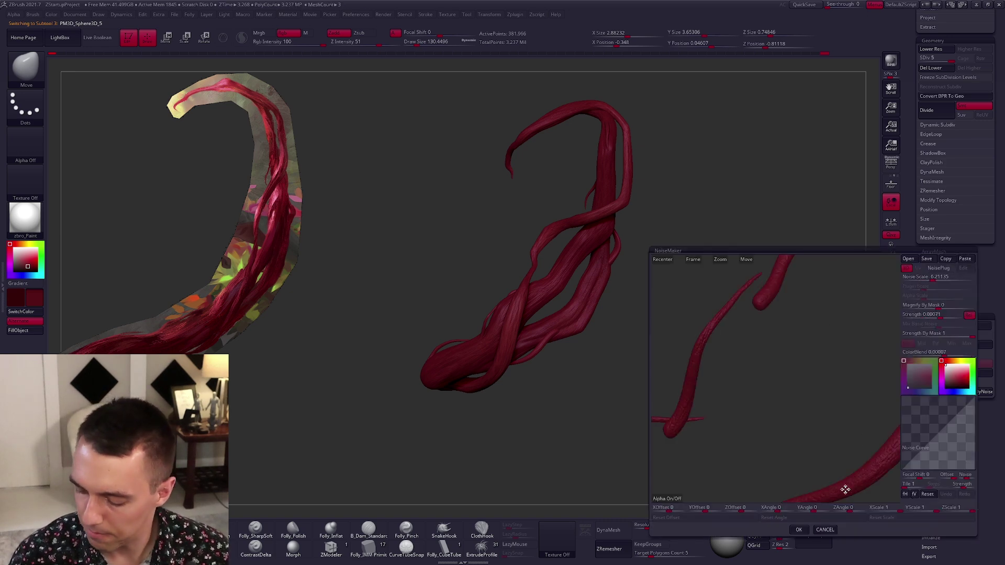
- Select the winding strand and show its wireframe at the lowest subdivision level
alt+click(503, 292)
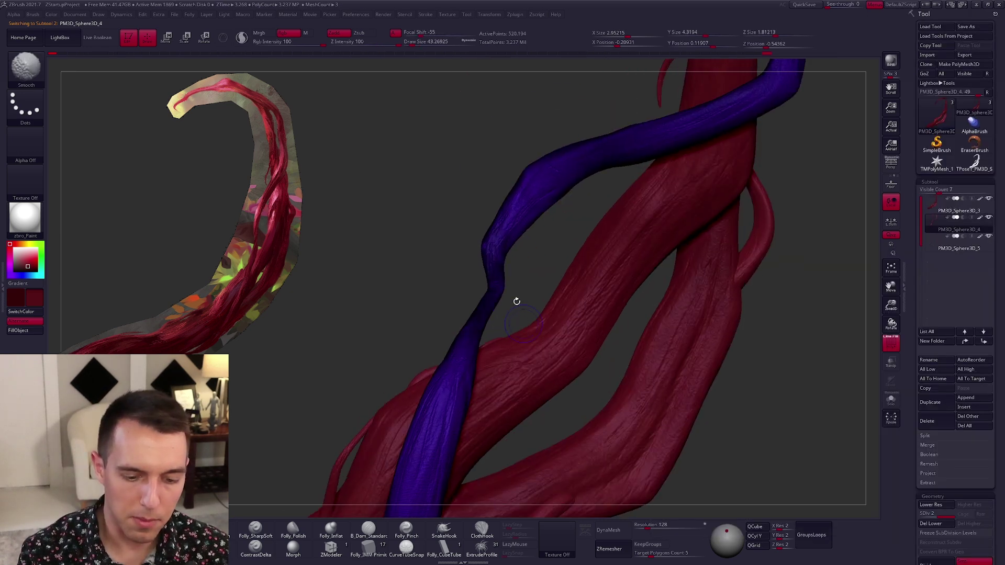
key(shift+f)
key(shift+d)
key(shift+f)
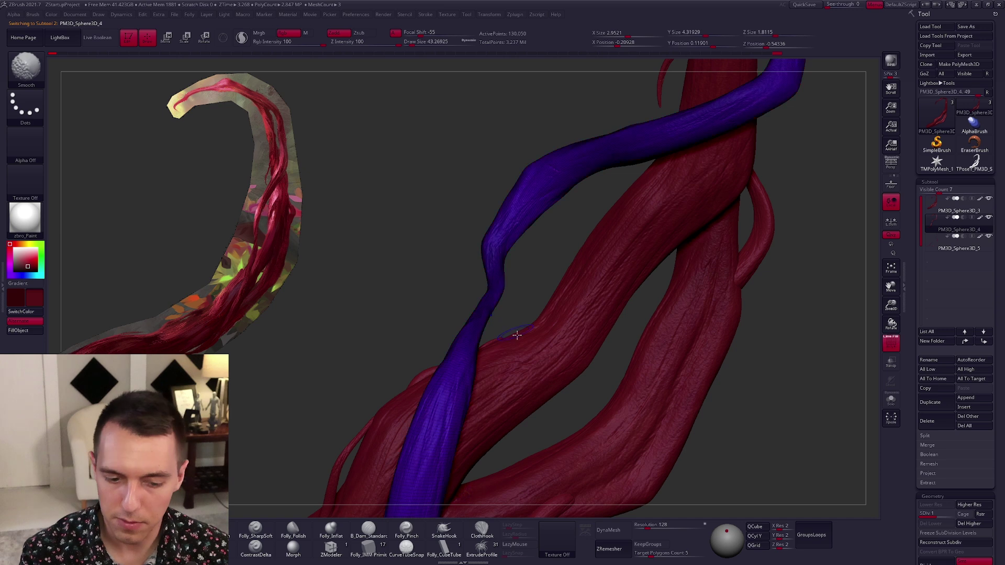
- Try to reconstruct a lower subdivision level for the winding strand
alt+drag(873, 498, 612, 342)
key(alt+s)
key(ctrl+shift+s)
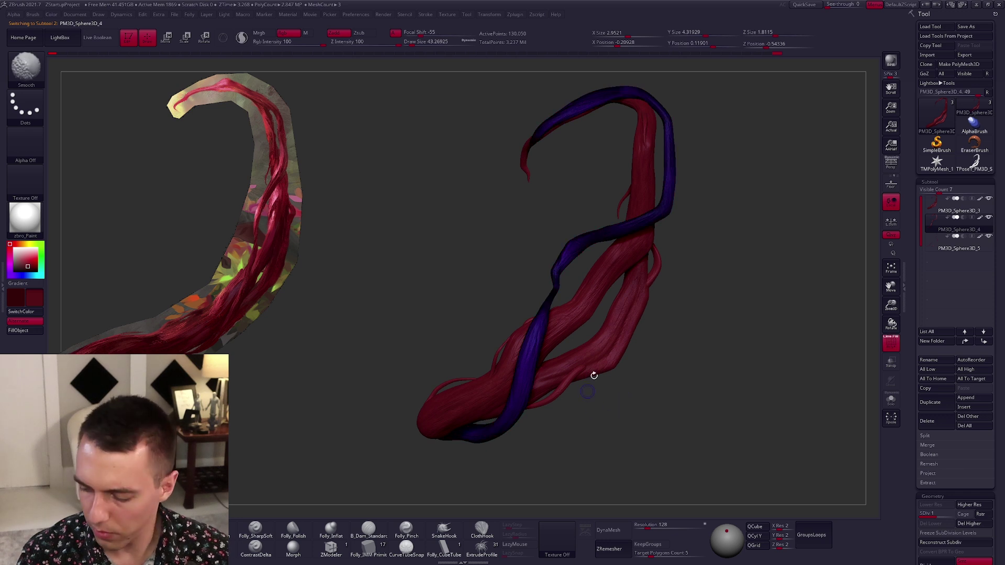
click(925, 544)
- Mask the winding strand except for its pinched middle section at subdivision level 2, and rework the exposed section's thickness
alt+drag(749, 366, 780, 461)
key(d)
key(d)
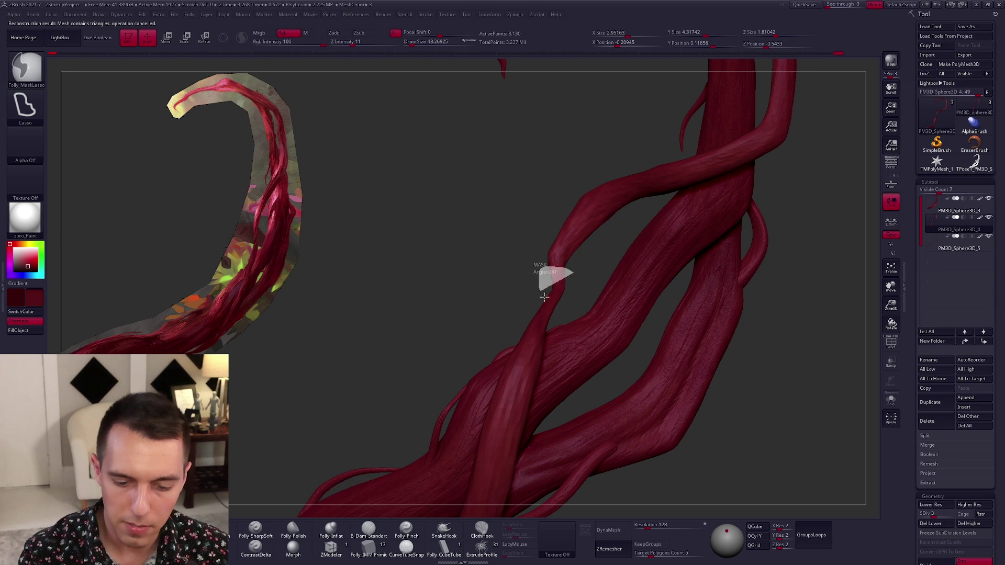
key(shift+d)
ctrl+click(589, 334)
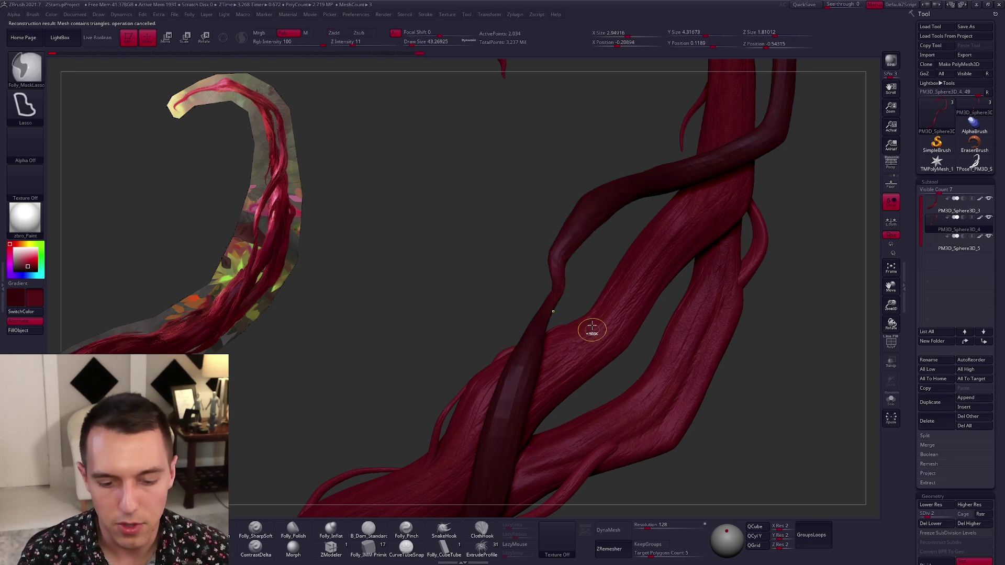
key(e)
shift+drag(560, 286, 595, 282)
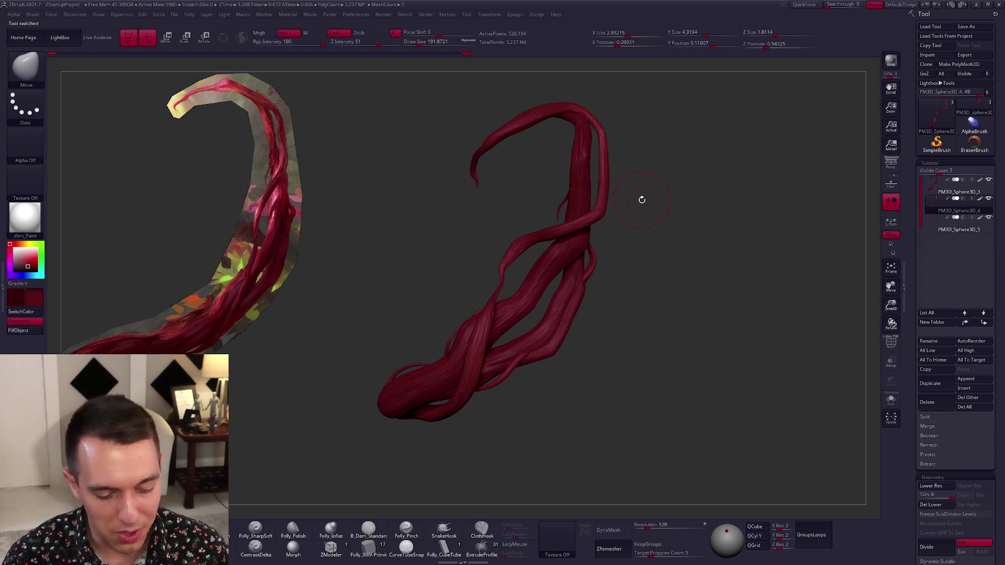
- Set the Move brush's draw size to about 170
key(space)
drag(670, 218, 669, 219)
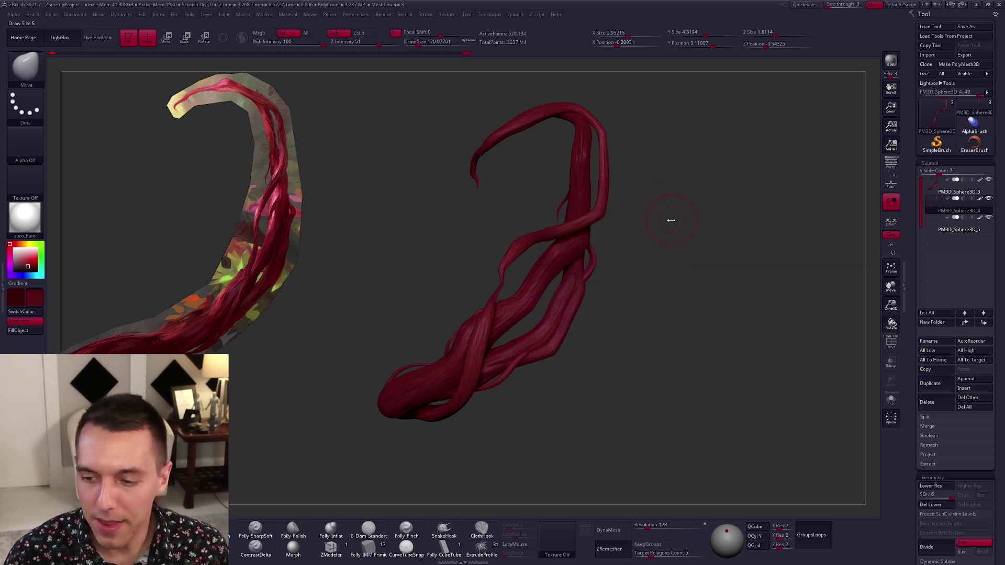
click(927, 190)
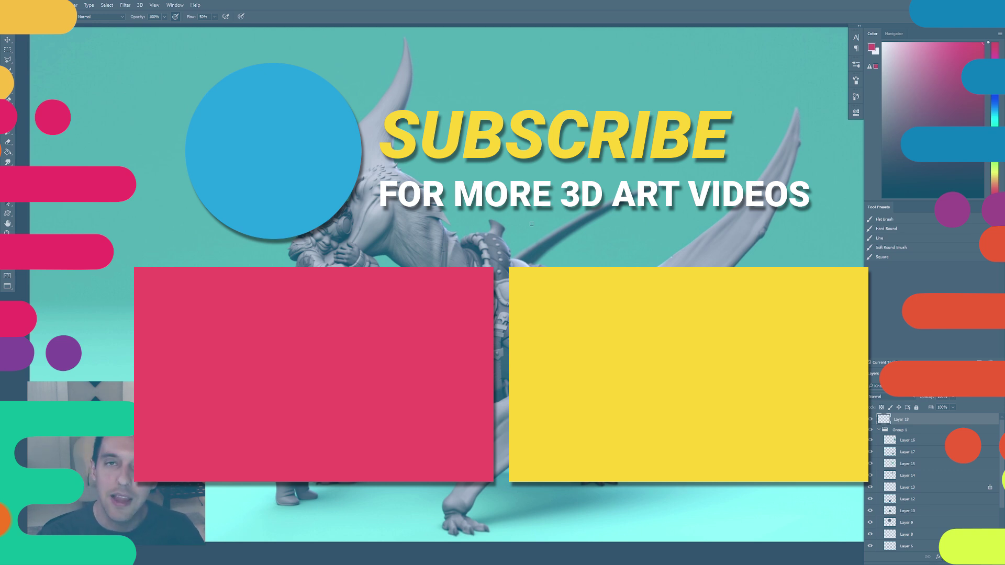
alt+scroll(498, 380, up, 5)
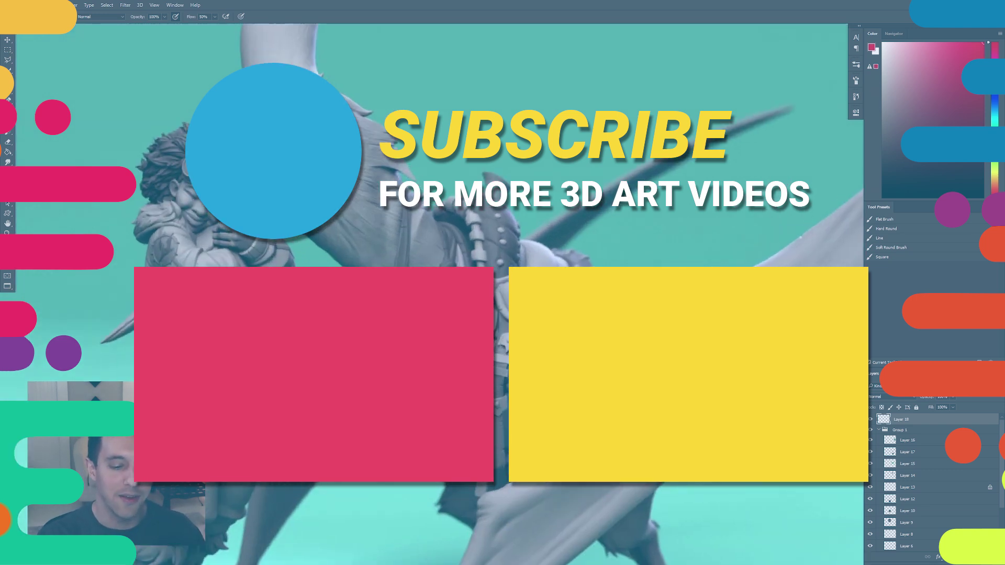
mouse_move(501, 186)
mouse_down()
mouse_move(461, 335)
mouse_move(510, 183)
mouse_move(534, 225)
mouse_up()
key(ctrl+z)
drag(503, 162, 474, 210)
key(ctrl+z)
alt+scroll(574, 222, down, 2)
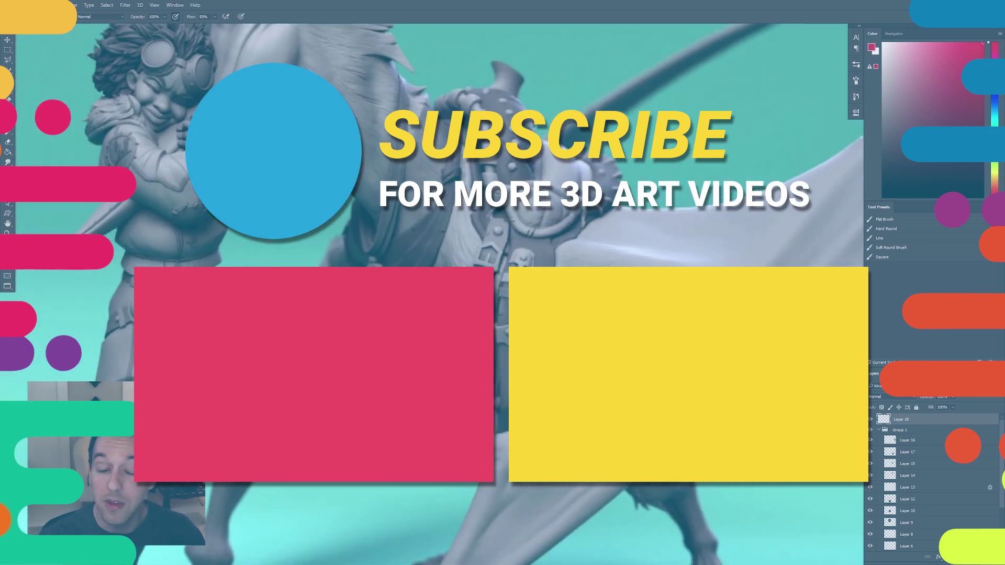